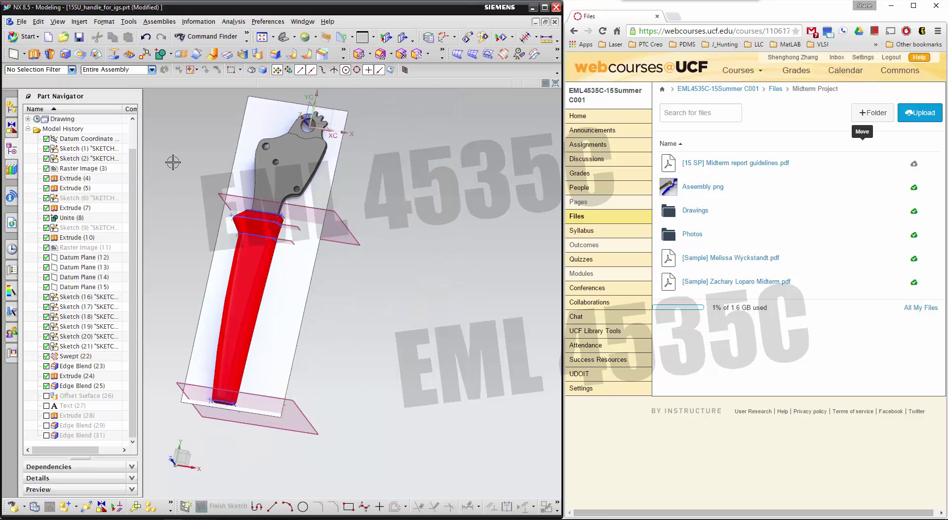
- Switch to the 15SU_handle_start.prt window and orbit its imported handle body
{"action": "scroll", "coordinate": [180, 159], "scroll_direction": "up", "scroll_amount": 2}
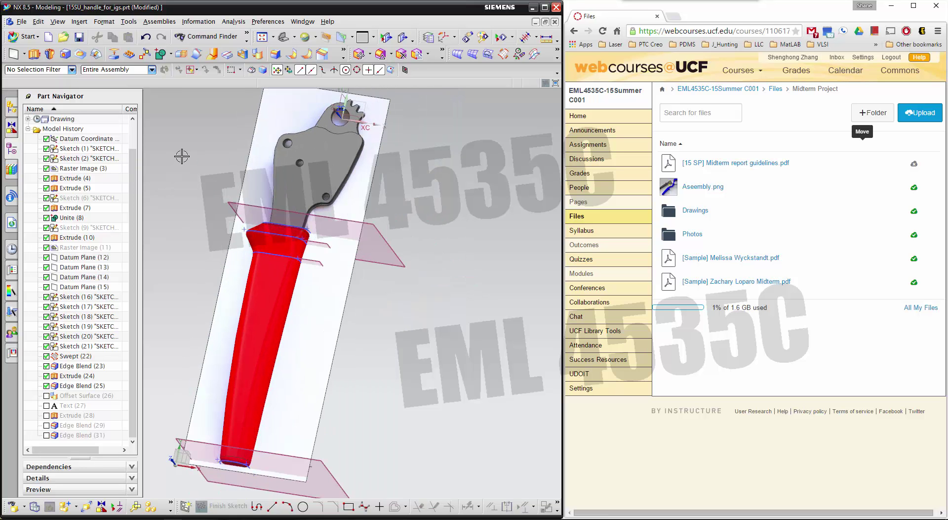
{"action": "left_click", "coordinate": [303, 22]}
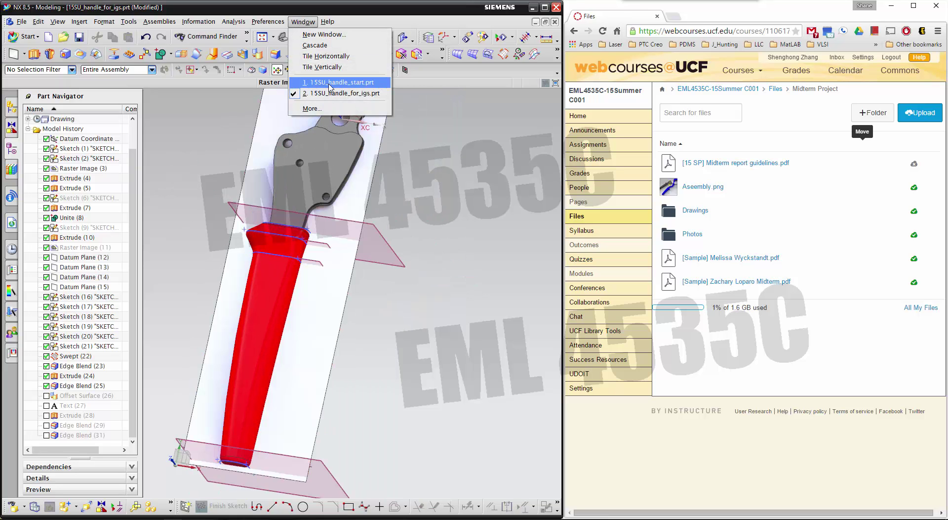
{"action": "left_click", "coordinate": [329, 83]}
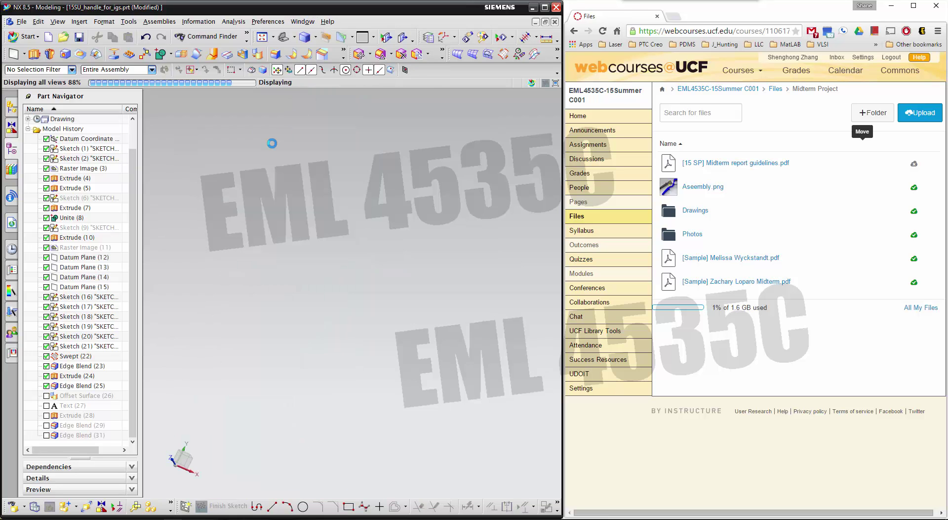
{"action": "middle_click_drag", "start_coordinate": [313, 227], "coordinate": [302, 257]}
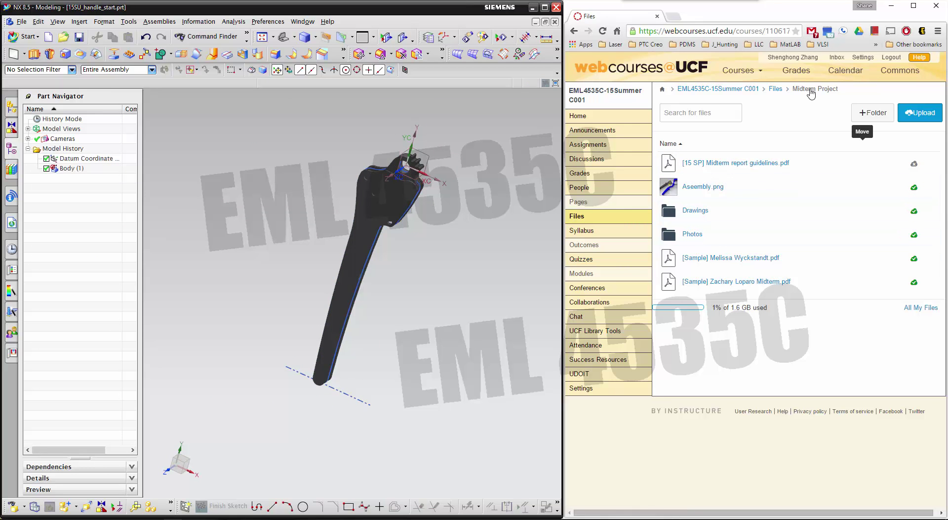
- Browse Canvas Files to Midterm Project > Drawings > Handle
{"action": "left_click", "coordinate": [779, 89]}
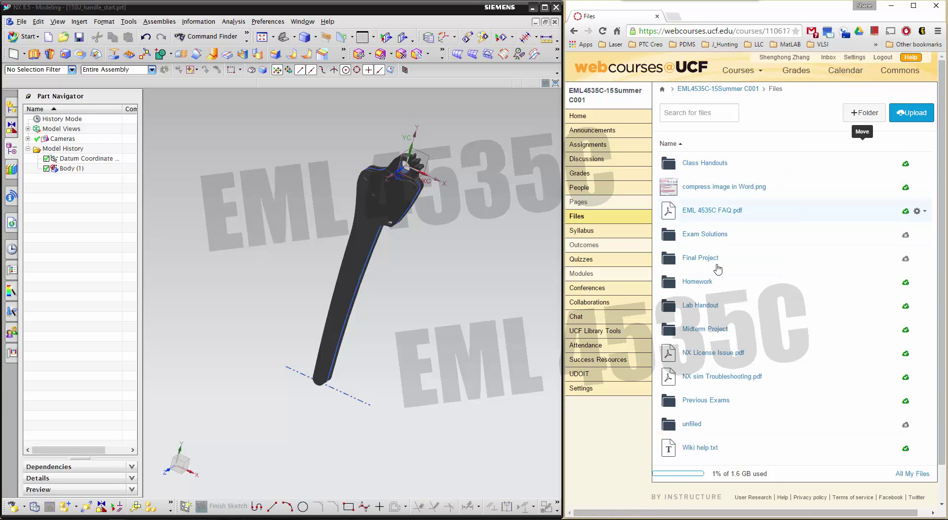
{"action": "left_click", "coordinate": [700, 329]}
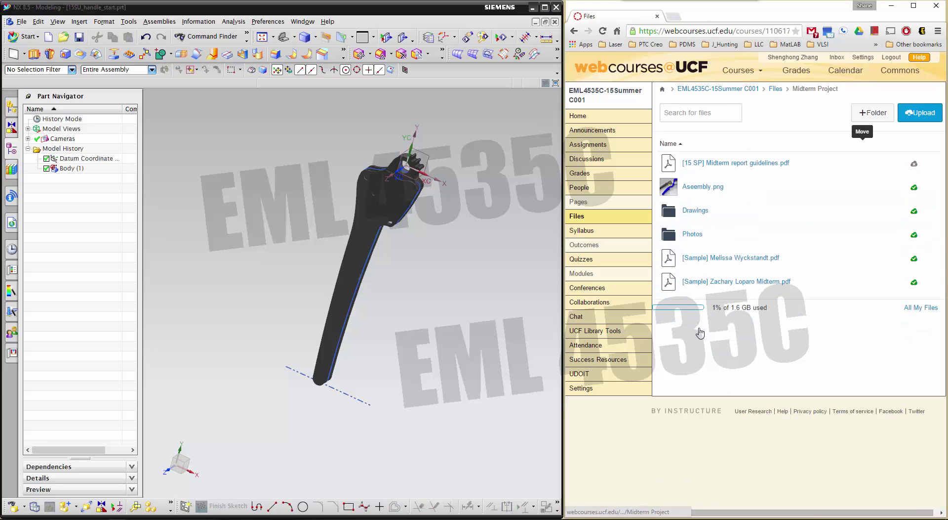
{"action": "left_click", "coordinate": [694, 212]}
{"action": "left_click", "coordinate": [691, 163]}
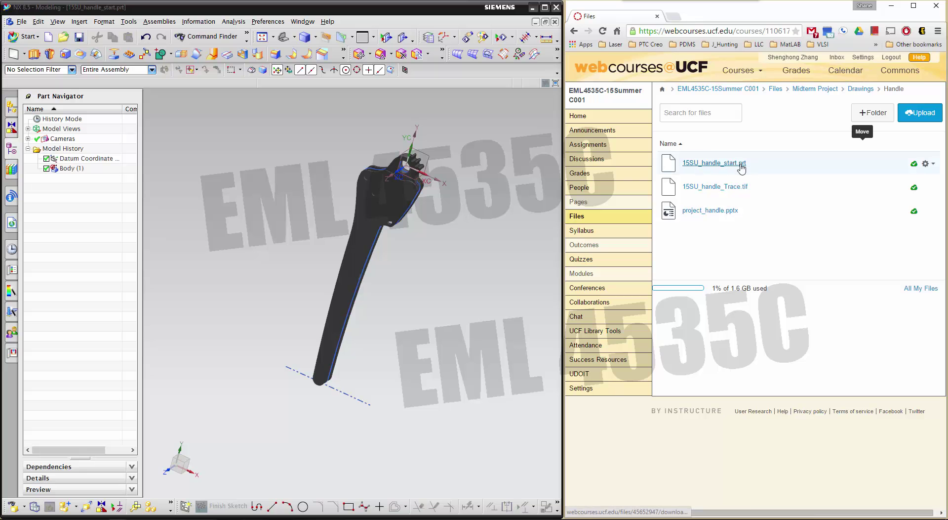
- Orbit and zoom the NX handle body, then preview project_handle.pptx in Canvas
{"action": "middle_click_drag", "start_coordinate": [472, 224], "coordinate": [317, 155]}
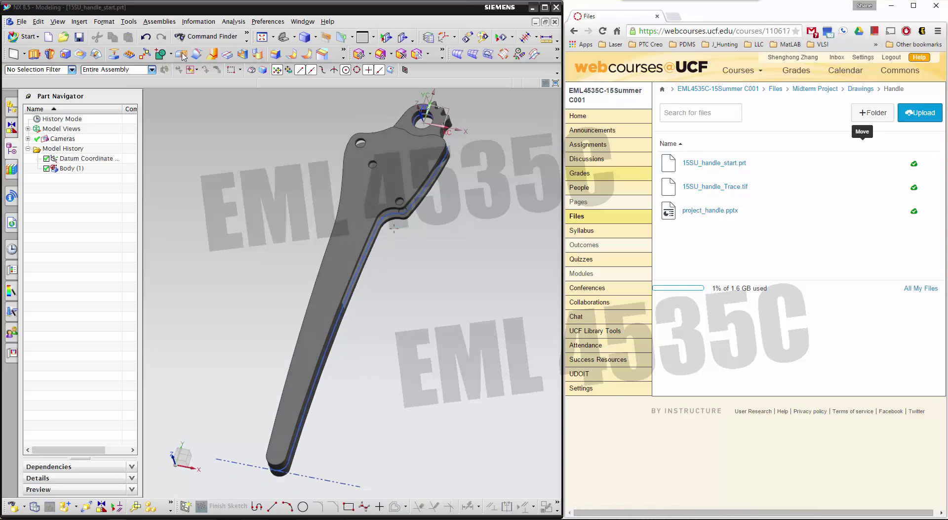
{"action": "left_click", "coordinate": [69, 169]}
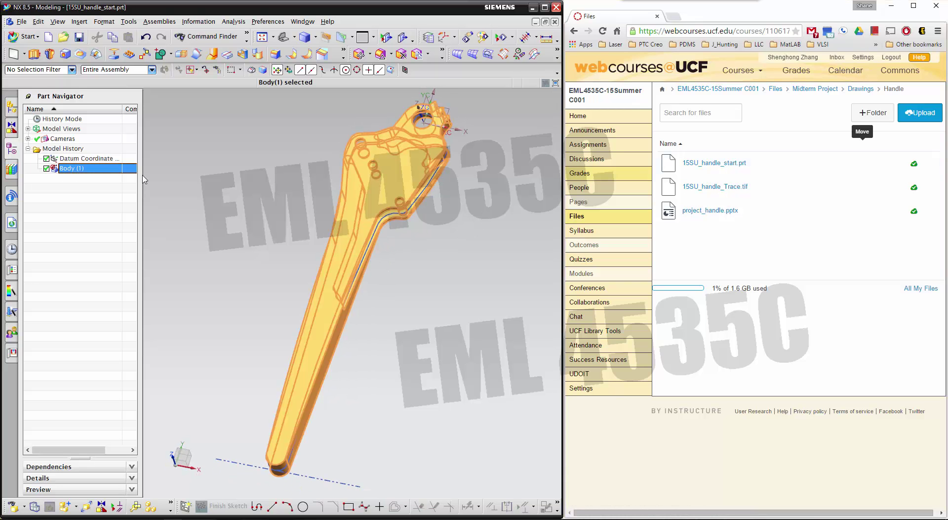
{"action": "key", "text": "Escape"}
{"action": "mouse_move", "coordinate": [425, 275]}
{"action": "middle_mouse_down"}
{"action": "mouse_move", "coordinate": [451, 278]}
{"action": "mouse_move", "coordinate": [434, 271]}
{"action": "middle_mouse_up"}
{"action": "scroll", "coordinate": [430, 270], "scroll_direction": "up", "scroll_amount": 3}
{"action": "scroll", "coordinate": [431, 270], "scroll_direction": "down", "scroll_amount": 5}
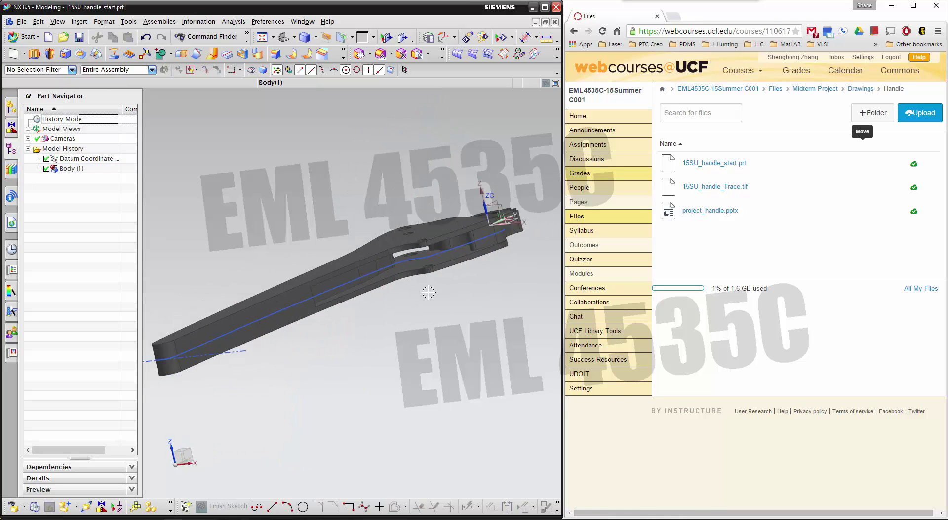
{"action": "scroll", "coordinate": [366, 244], "scroll_direction": "up", "scroll_amount": 3}
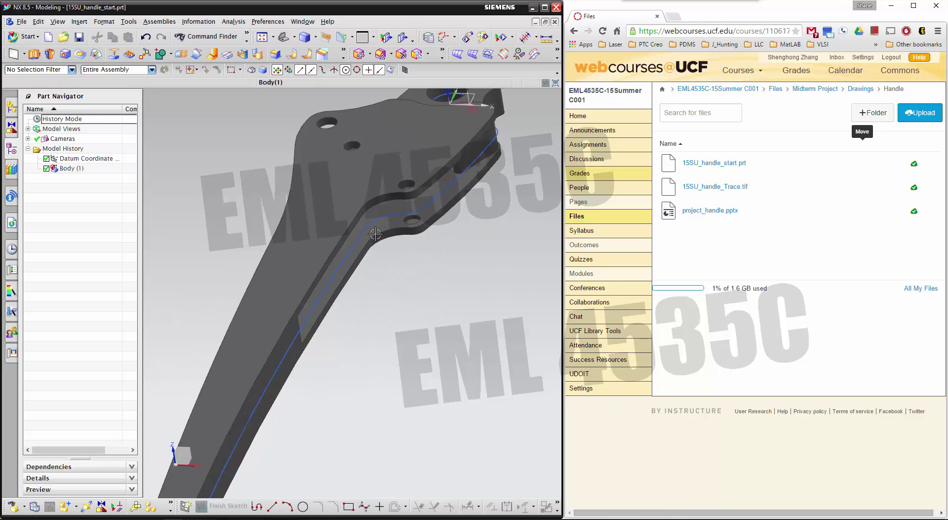
{"action": "scroll", "coordinate": [381, 250], "scroll_direction": "down", "scroll_amount": 4}
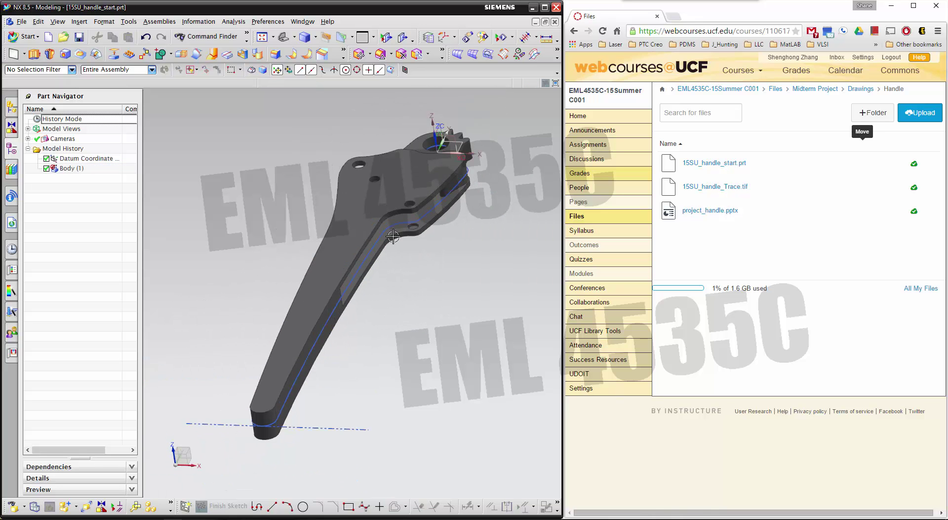
{"action": "left_click", "coordinate": [724, 210]}
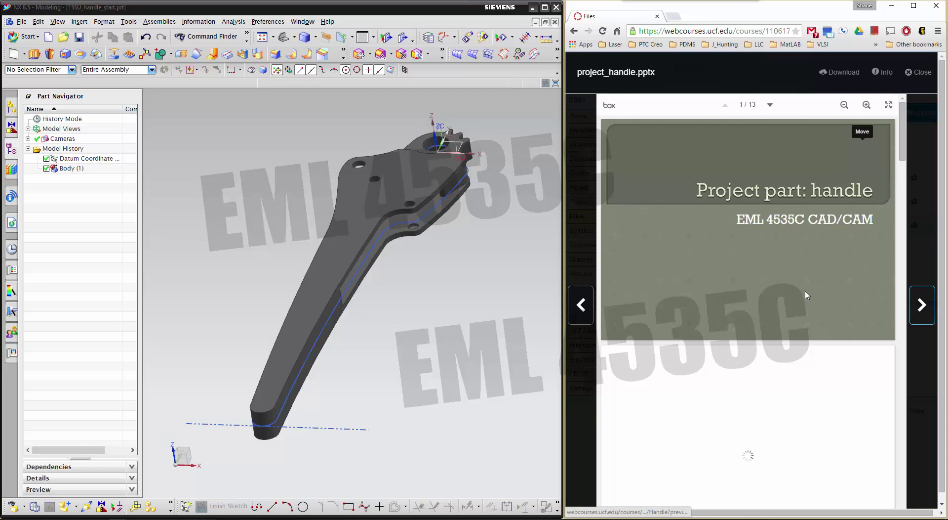
- Scroll through the project_handle.pptx slides
{"action": "scroll", "coordinate": [771, 332], "scroll_direction": "down", "scroll_amount": 5}
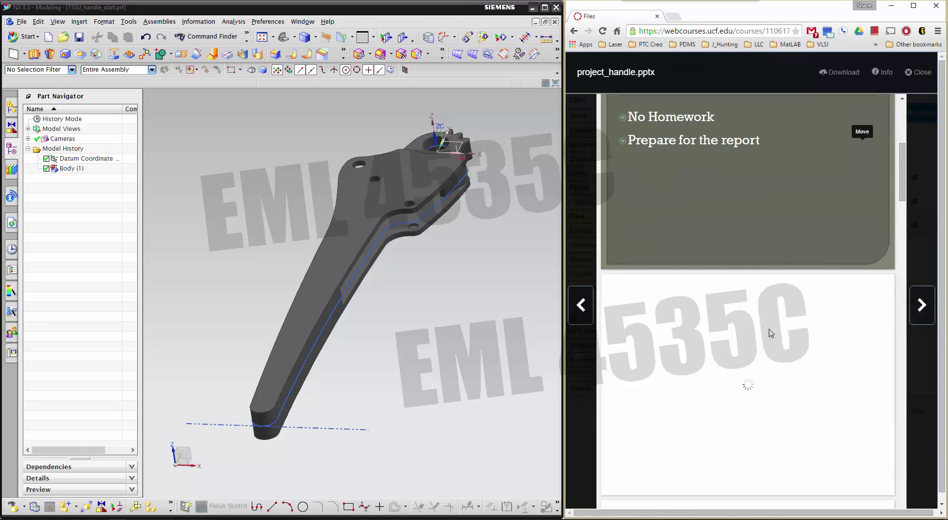
{"action": "scroll", "coordinate": [771, 332], "scroll_direction": "down", "scroll_amount": 5}
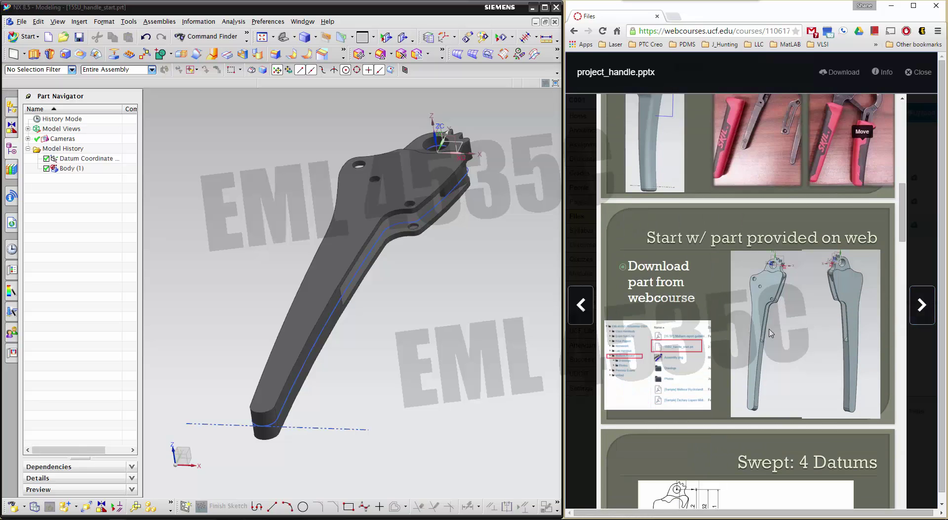
{"action": "scroll", "coordinate": [771, 333], "scroll_direction": "down", "scroll_amount": 2}
{"action": "scroll", "coordinate": [789, 298], "scroll_direction": "down", "scroll_amount": 5}
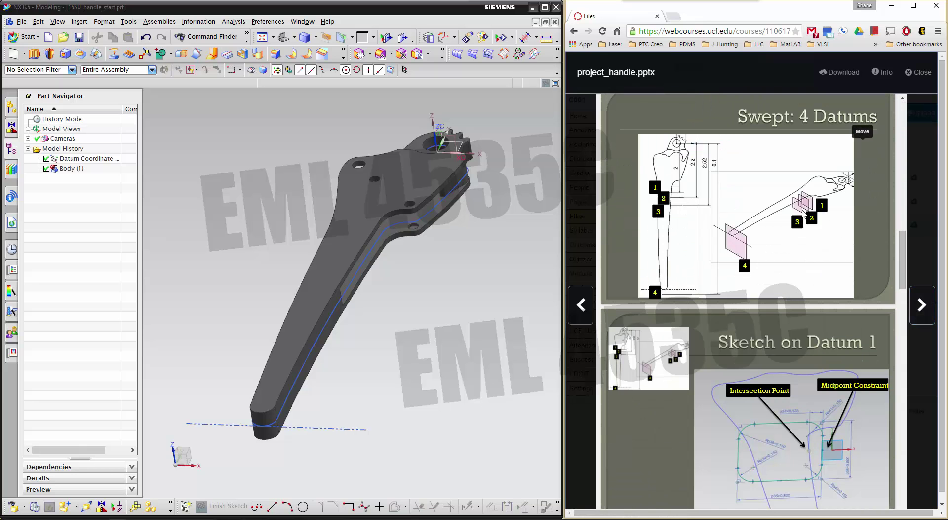
{"action": "scroll", "coordinate": [736, 267], "scroll_direction": "down", "scroll_amount": 20}
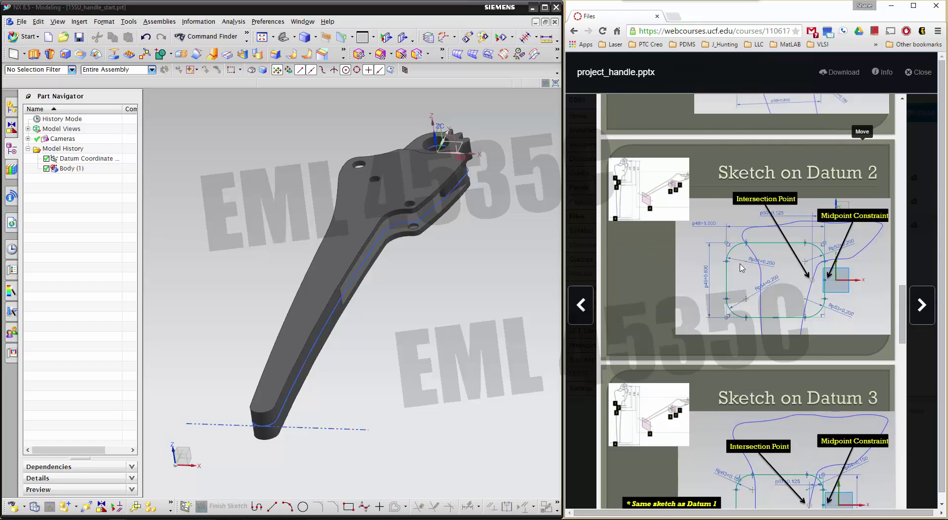
{"action": "scroll", "coordinate": [742, 268], "scroll_direction": "down", "scroll_amount": 1}
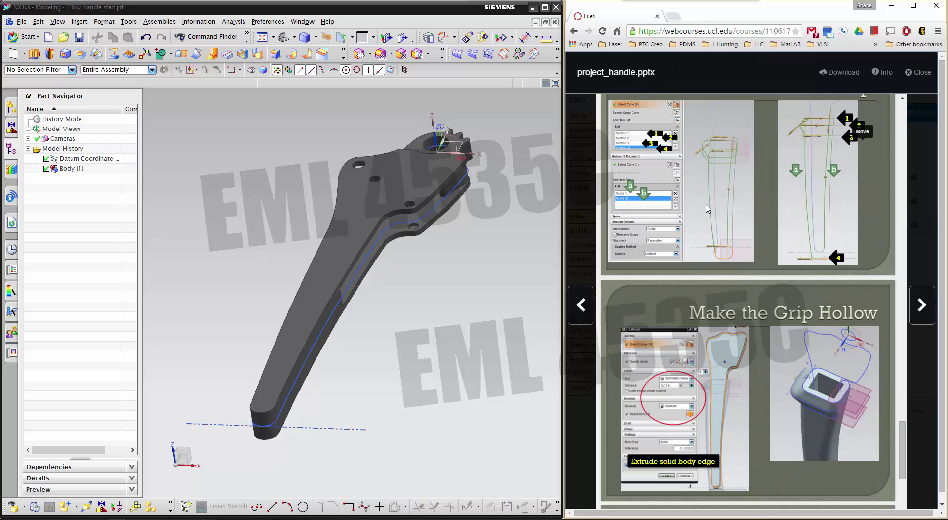
{"action": "scroll", "coordinate": [706, 207], "scroll_direction": "down", "scroll_amount": 3}
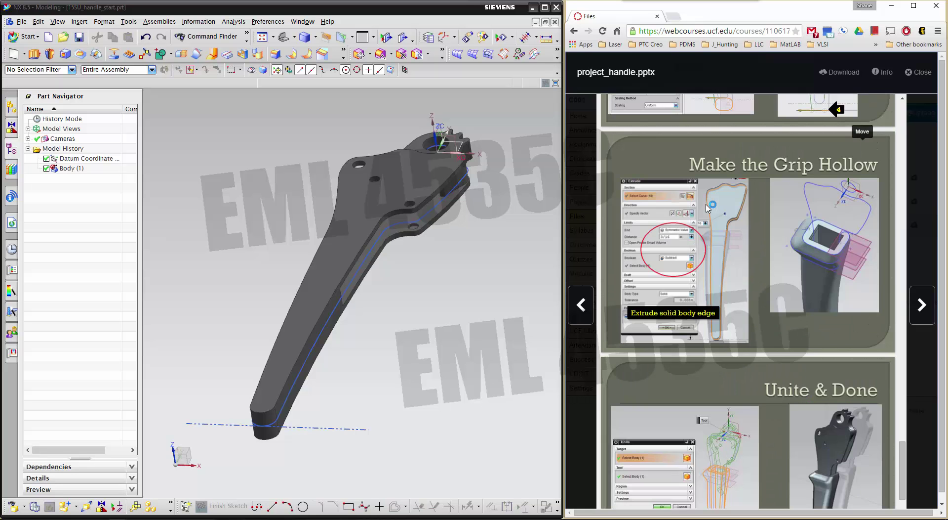
{"action": "scroll", "coordinate": [787, 240], "scroll_direction": "up", "scroll_amount": 2}
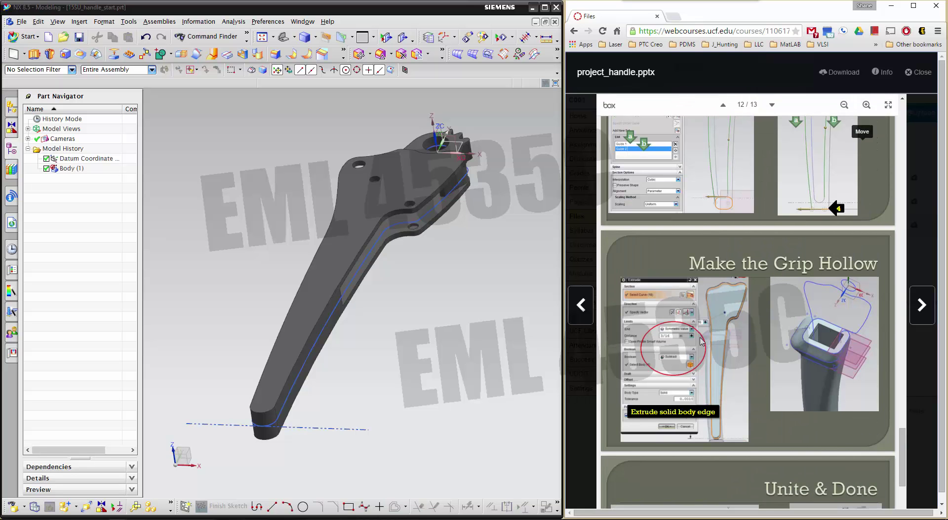
{"action": "scroll", "coordinate": [808, 322], "scroll_direction": "down", "scroll_amount": 3}
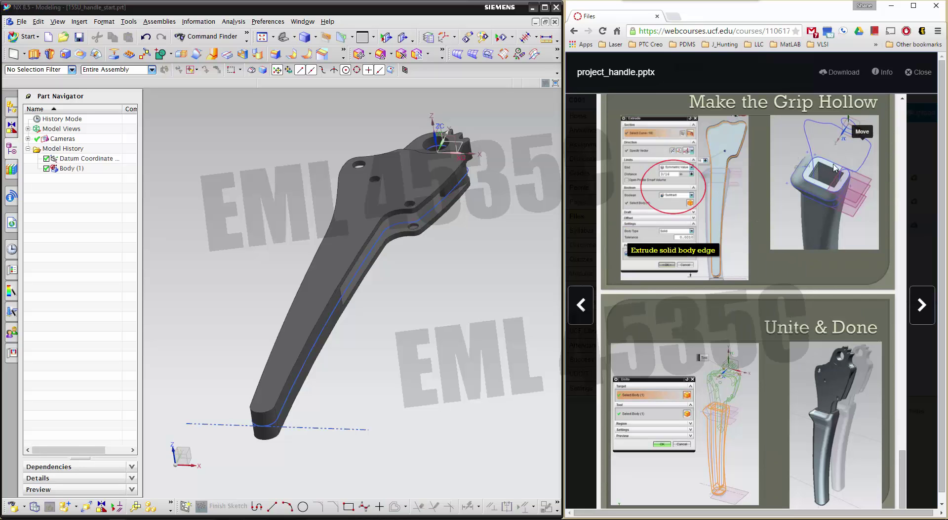
{"action": "scroll", "coordinate": [816, 184], "scroll_direction": "down", "scroll_amount": 1}
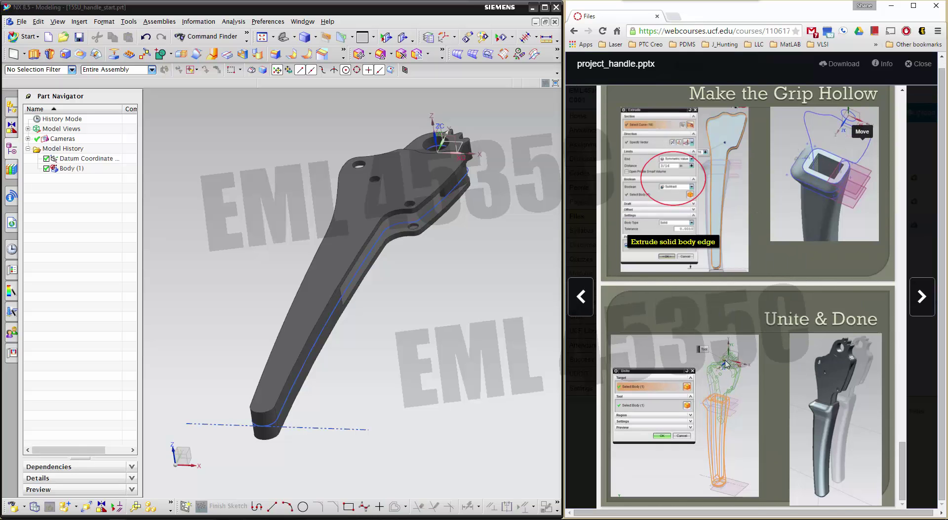
{"action": "scroll", "coordinate": [726, 365], "scroll_direction": "up", "scroll_amount": 3}
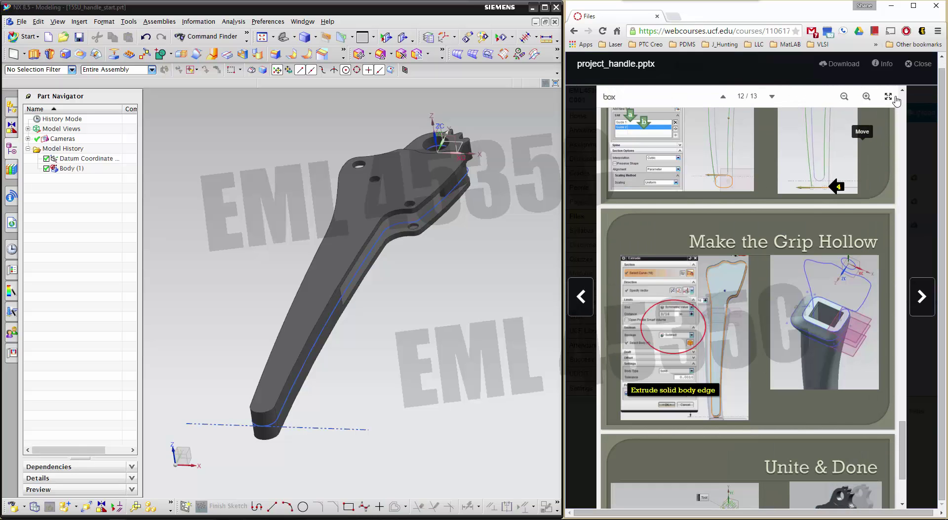
- Select and deselect the handle body, then close the slide preview
{"action": "left_click", "coordinate": [446, 219]}
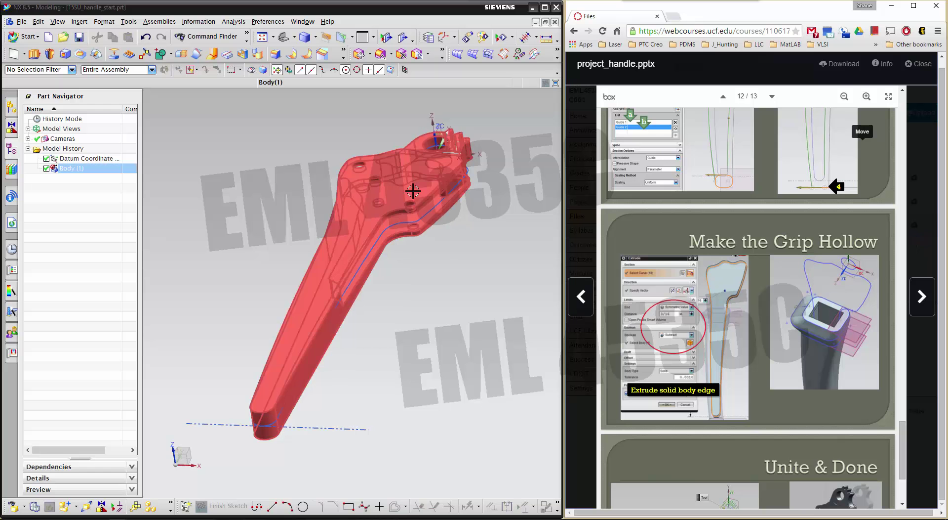
{"action": "key", "text": "Escape"}
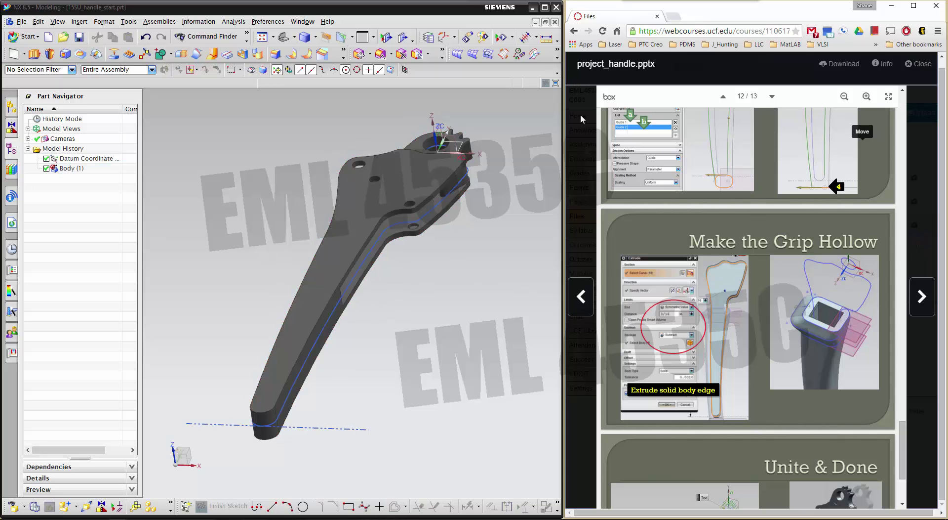
{"action": "left_click", "coordinate": [918, 63]}
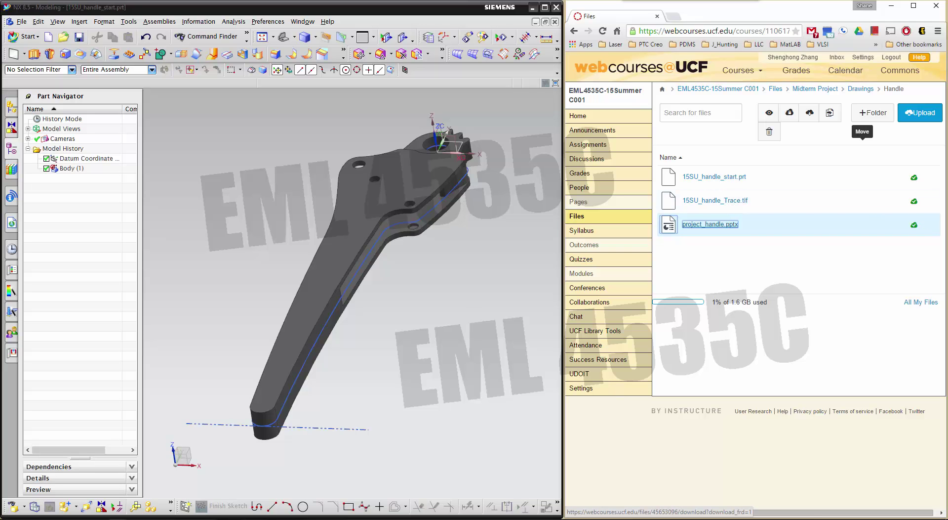
- Download 15SU_handle_Trace.tif, view the trace image, then exit the full-screen viewer
{"action": "right_click", "coordinate": [74, 519]}
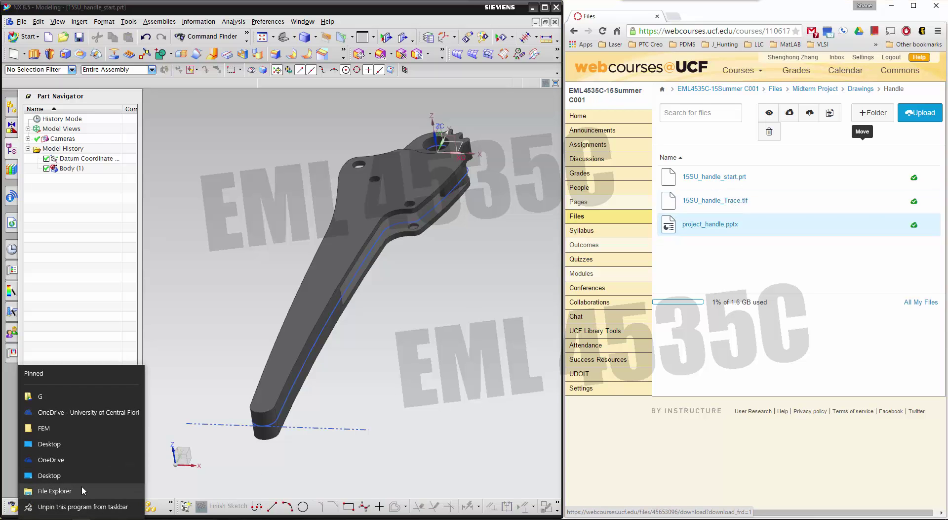
{"action": "left_click", "coordinate": [717, 201]}
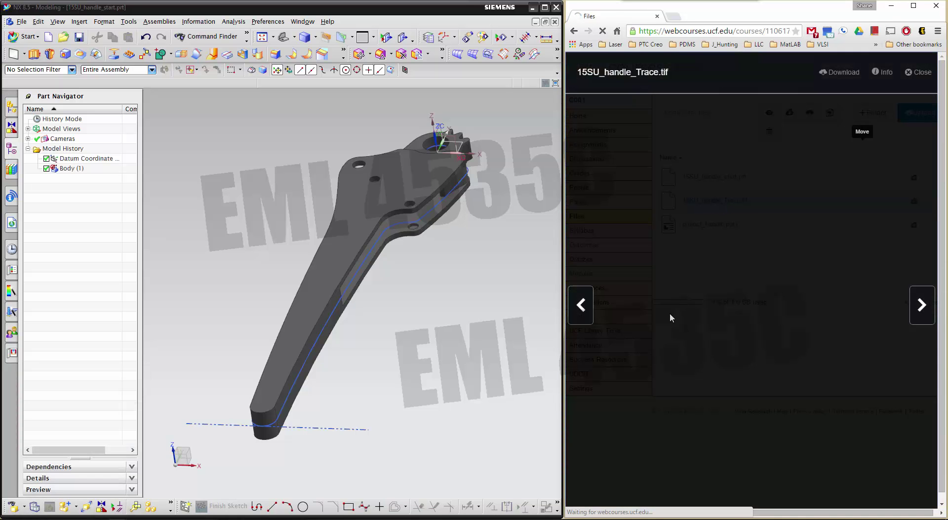
{"action": "left_click", "coordinate": [839, 72]}
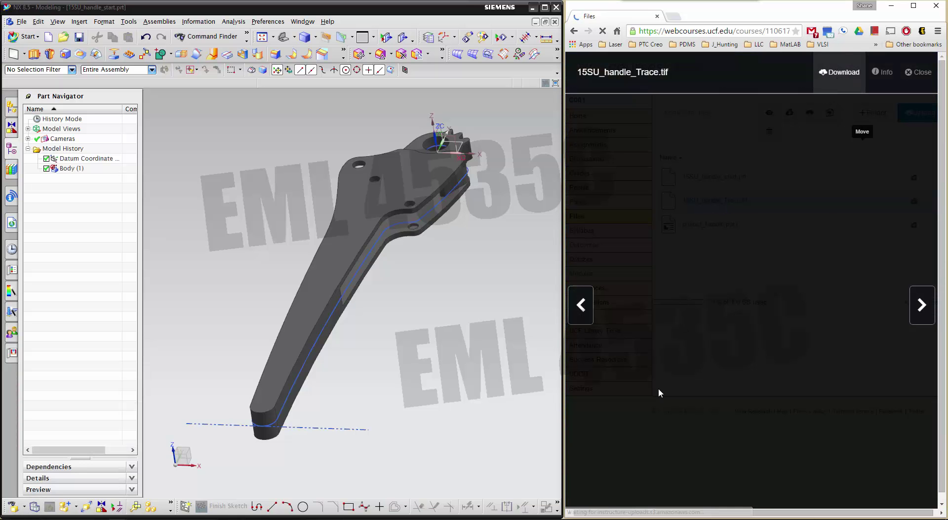
{"action": "left_click", "coordinate": [608, 506]}
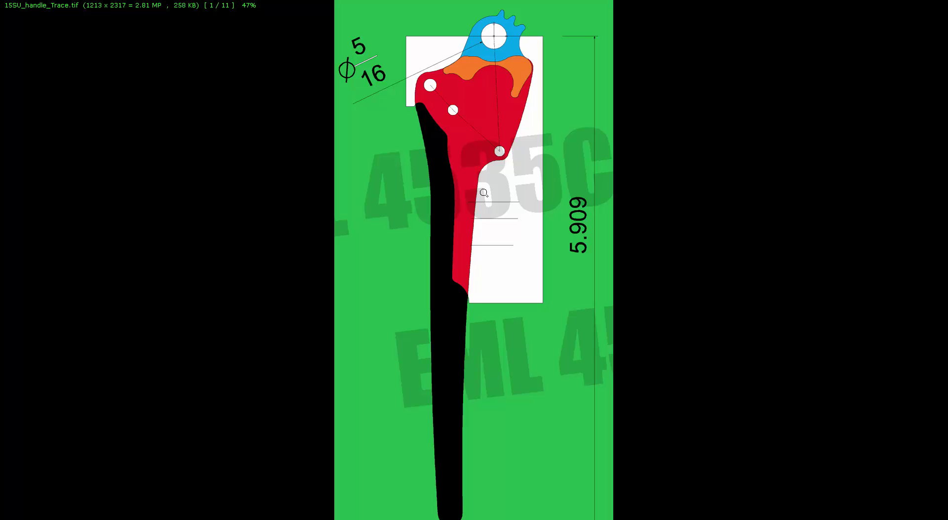
{"action": "key", "text": "Escape"}
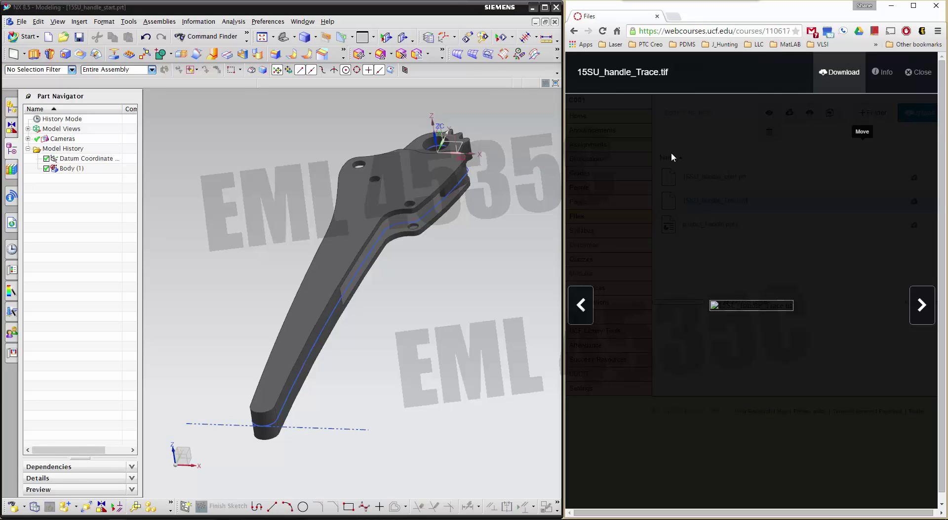
- Close the browser file preview and orbit the handle into a more upright view
{"action": "left_click", "coordinate": [919, 73]}
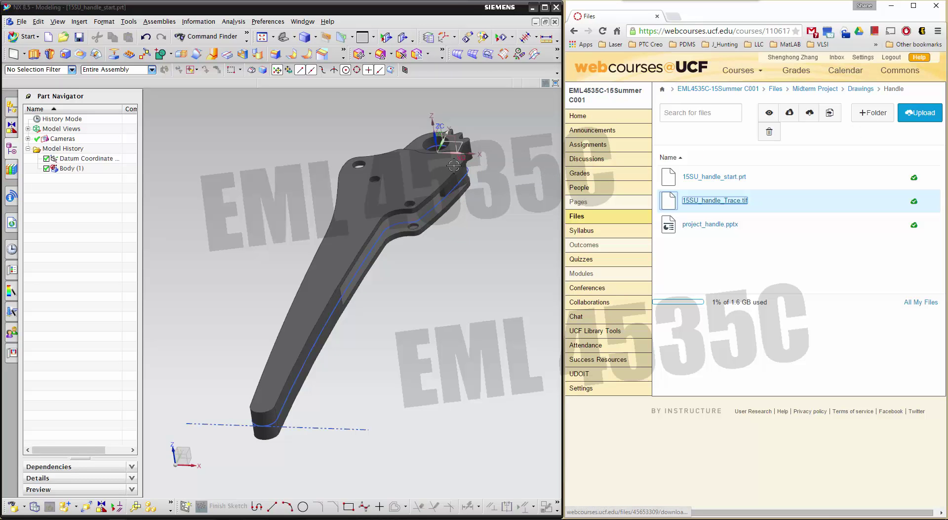
{"action": "mouse_move", "coordinate": [479, 264]}
{"action": "middle_mouse_down"}
{"action": "mouse_move", "coordinate": [459, 271]}
{"action": "mouse_move", "coordinate": [494, 255]}
{"action": "mouse_move", "coordinate": [484, 250]}
{"action": "middle_mouse_up"}
{"action": "scroll", "coordinate": [478, 254], "scroll_direction": "up", "scroll_amount": 3}
{"action": "mouse_move", "coordinate": [468, 281]}
{"action": "middle_mouse_down"}
{"action": "mouse_move", "coordinate": [463, 319]}
{"action": "mouse_move", "coordinate": [477, 306]}
{"action": "mouse_move", "coordinate": [462, 290]}
{"action": "middle_mouse_up"}
{"action": "scroll", "coordinate": [461, 317], "scroll_direction": "down", "scroll_amount": 2}
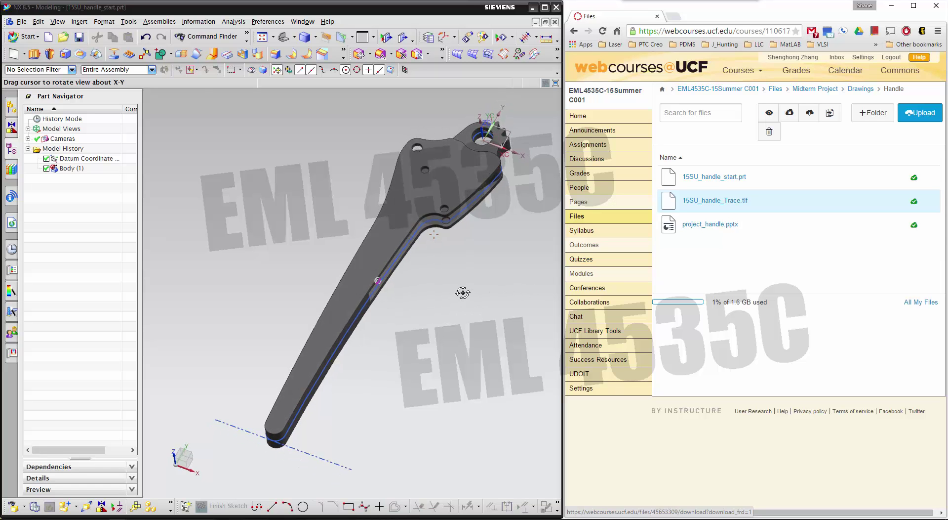
- Switch to the finished 15SU_handle_for_igs part and close it
{"action": "left_click", "coordinate": [302, 21]}
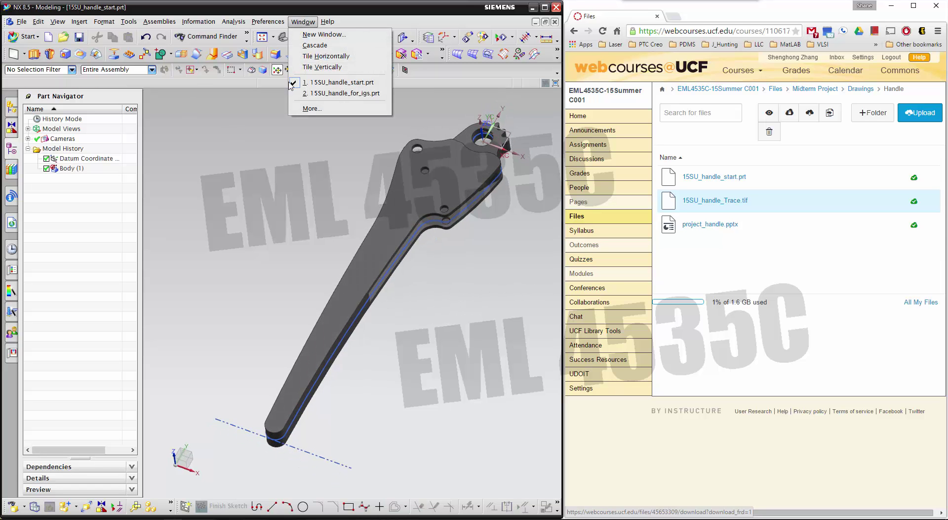
{"action": "left_click", "coordinate": [319, 94]}
{"action": "middle_click_drag", "start_coordinate": [358, 202], "coordinate": [386, 262]}
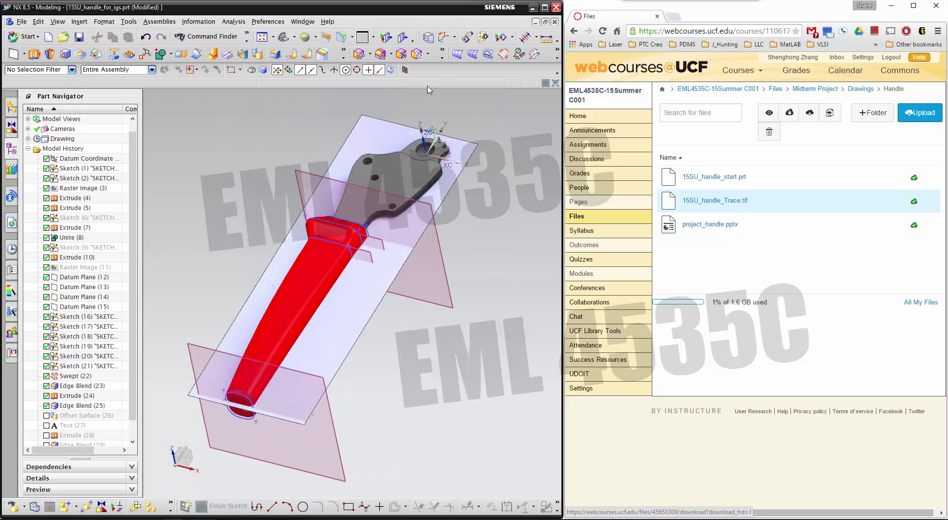
{"action": "left_click", "coordinate": [555, 22]}
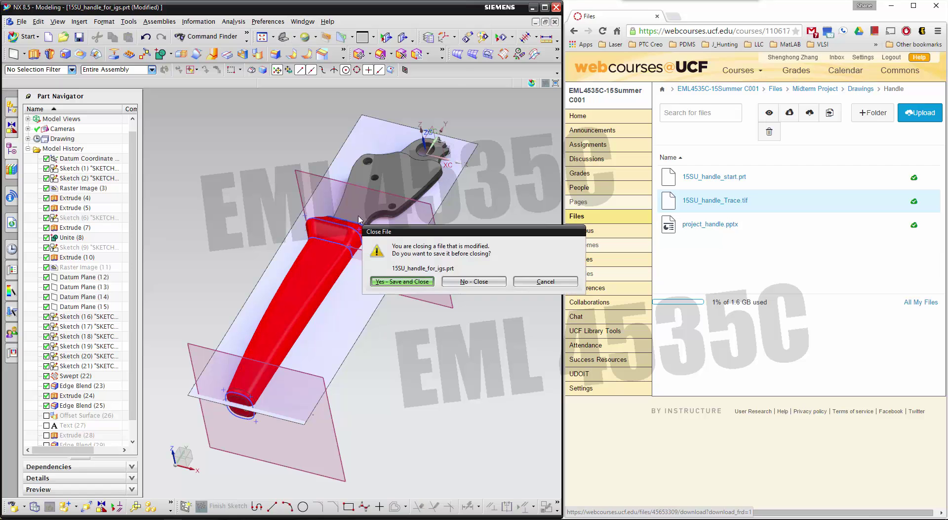
{"action": "left_click", "coordinate": [405, 281]}
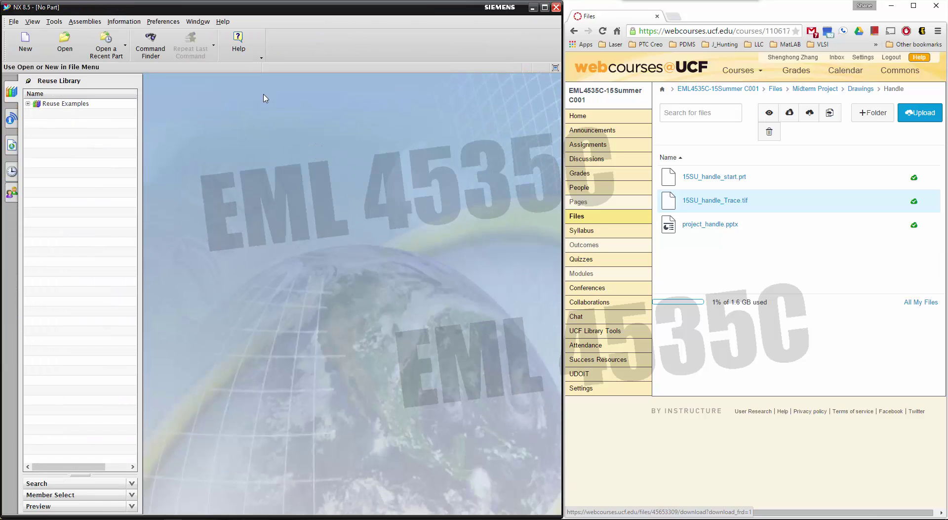
- Return to 15SU_handle_start.prt and preview project_handle.pptx in Canvas
{"action": "left_click", "coordinate": [198, 21]}
{"action": "left_click", "coordinate": [232, 34]}
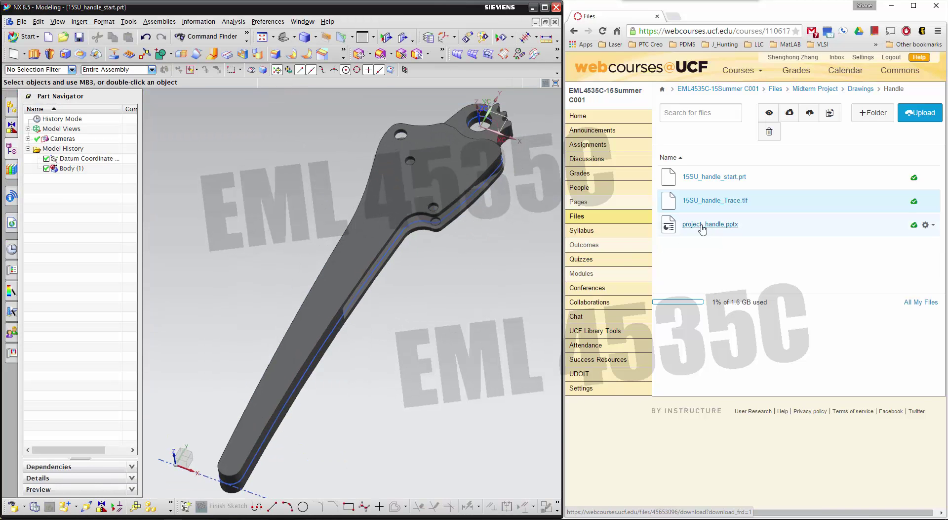
{"action": "left_click", "coordinate": [701, 225]}
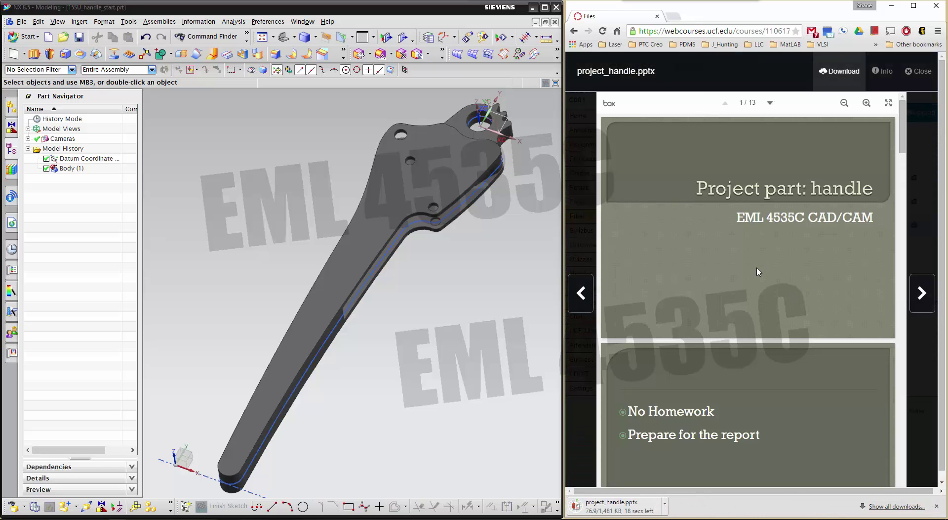
- Scroll to slide 5, 'Swept: 4 Datums', and orbit the handle to a flatter view
{"action": "scroll", "coordinate": [761, 277], "scroll_direction": "down", "scroll_amount": 5}
{"action": "scroll", "coordinate": [759, 271], "scroll_direction": "down", "scroll_amount": 10}
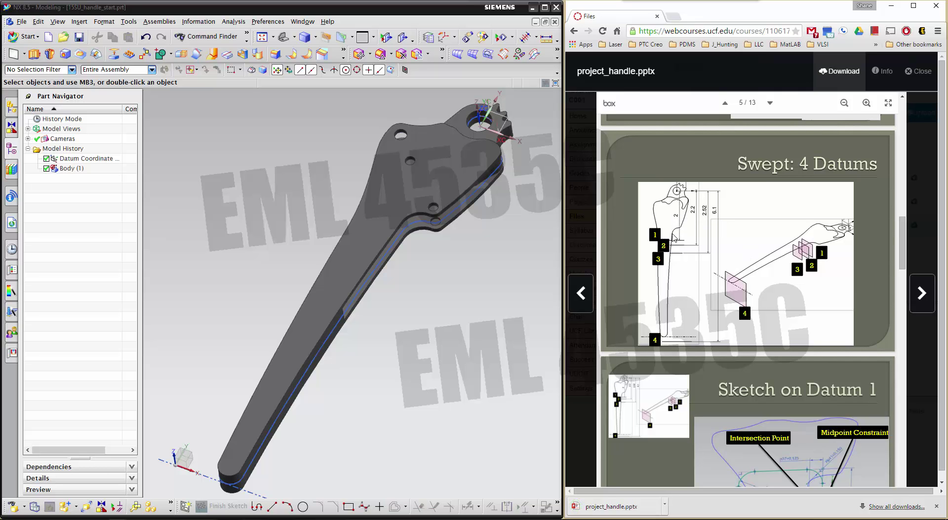
{"action": "mouse_move", "coordinate": [470, 281]}
{"action": "middle_mouse_down"}
{"action": "mouse_move", "coordinate": [462, 282]}
{"action": "mouse_move", "coordinate": [467, 292]}
{"action": "middle_mouse_up"}
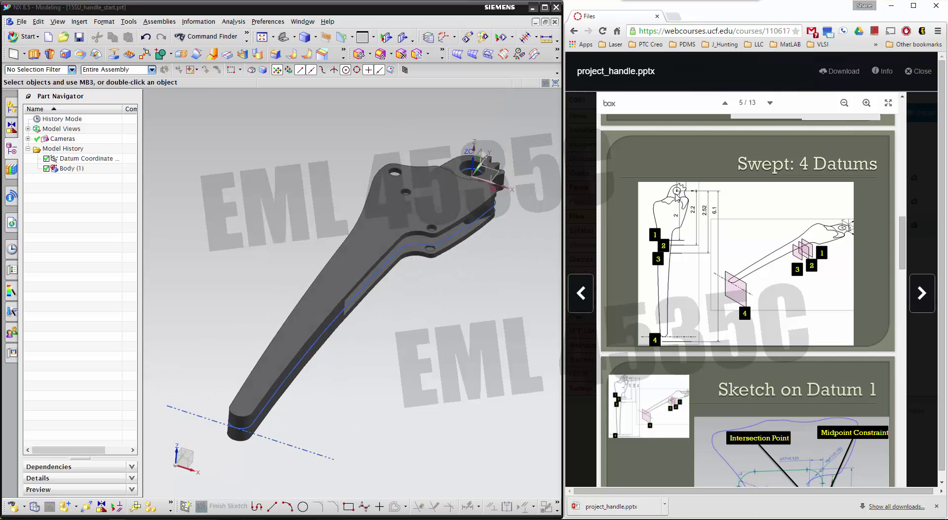
{"action": "middle_click_drag", "start_coordinate": [470, 306], "coordinate": [488, 276]}
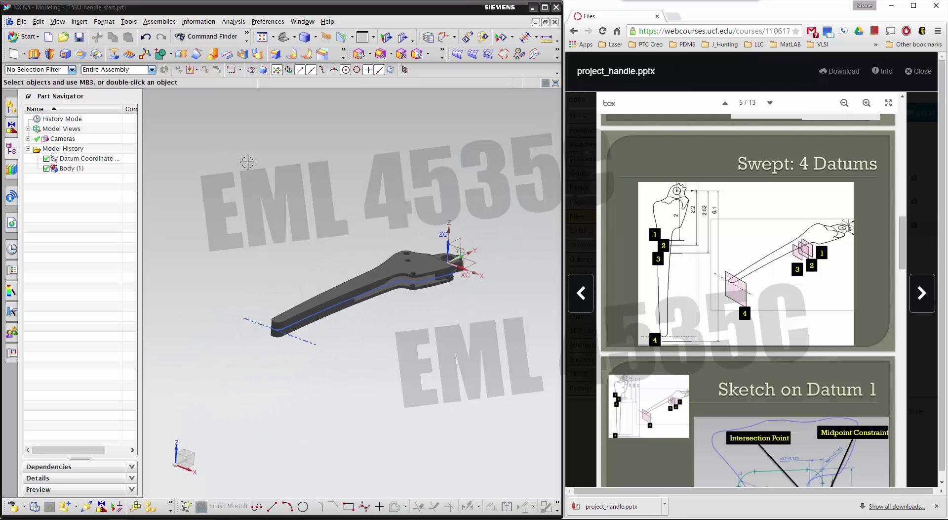
{"action": "left_click", "coordinate": [13, 53]}
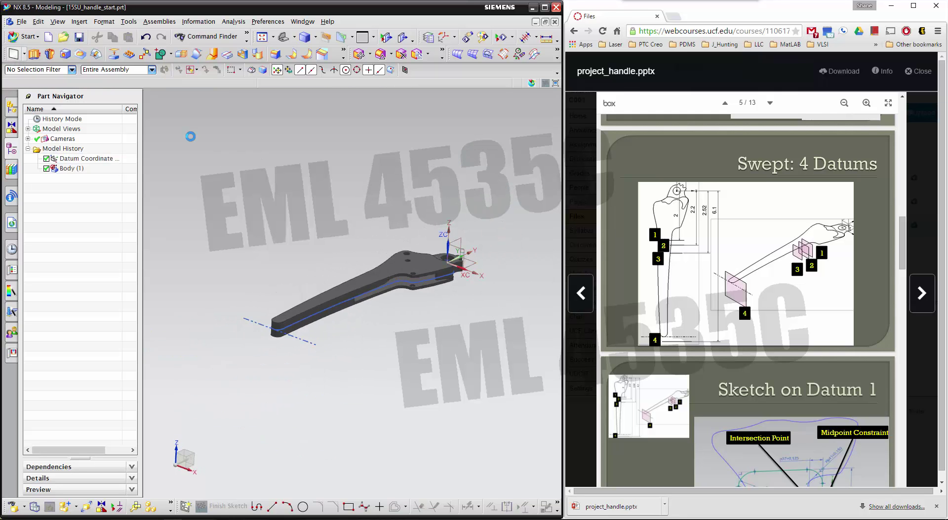
- Create a datum plane offset 2 in from the XZ plane, reversed toward the handle
{"action": "middle_click_drag", "start_coordinate": [231, 196], "coordinate": [212, 82]}
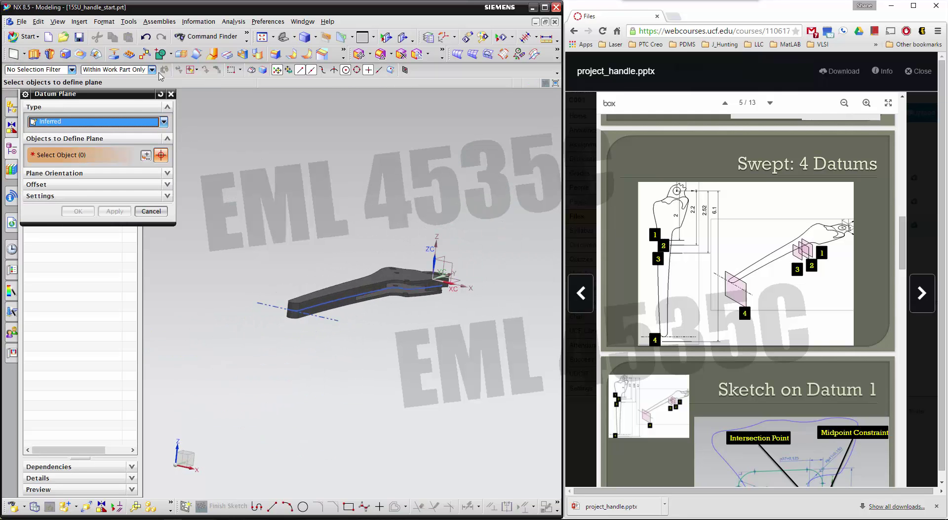
{"action": "left_click", "coordinate": [121, 123]}
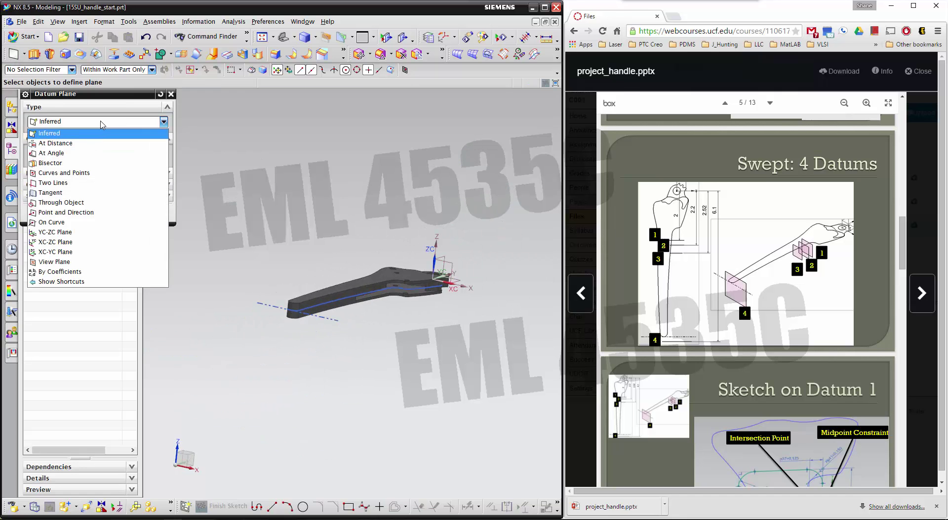
{"action": "left_click", "coordinate": [100, 129]}
{"action": "left_click", "coordinate": [463, 261]}
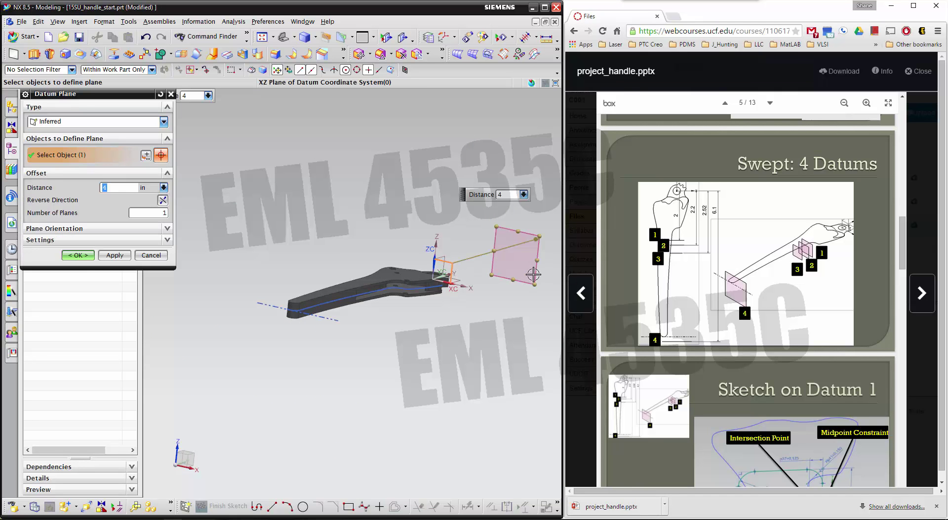
{"action": "middle_click_drag", "start_coordinate": [455, 364], "coordinate": [222, 308]}
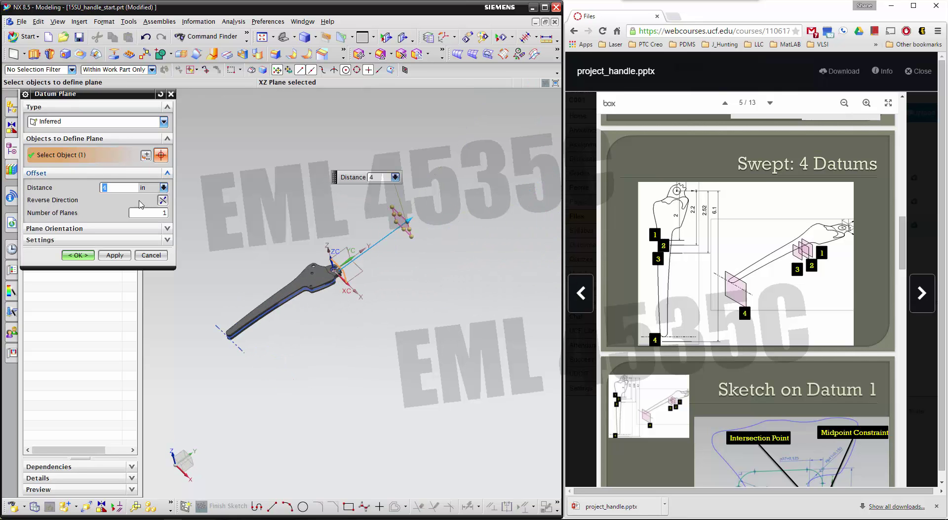
{"action": "left_click", "coordinate": [162, 200]}
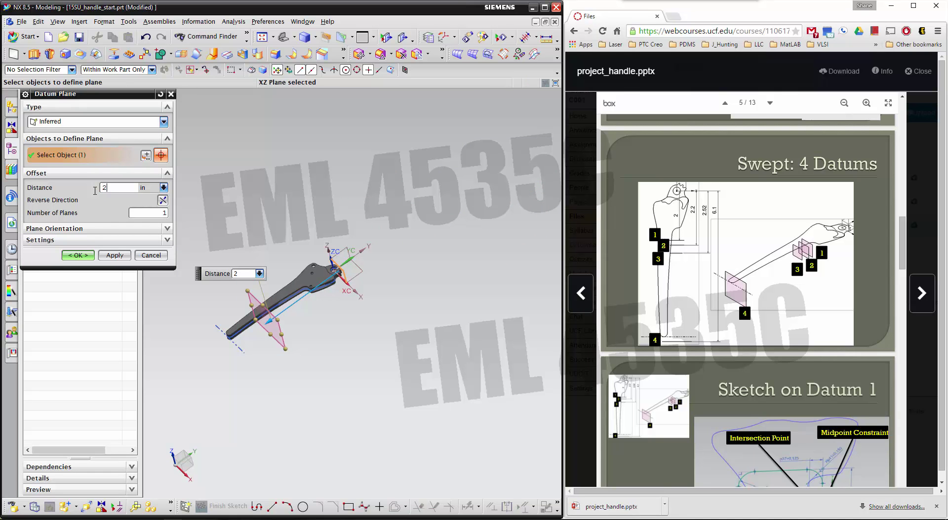
{"action": "key", "text": "Return"}
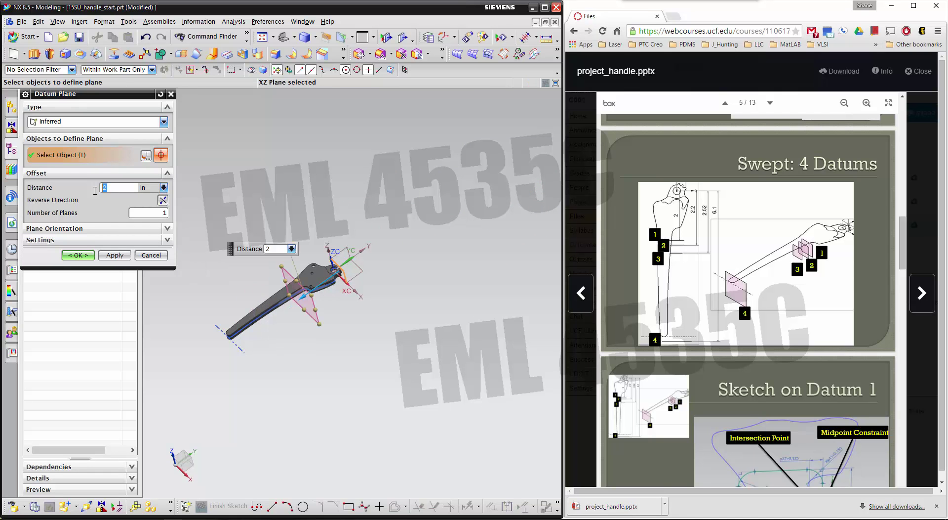
{"action": "left_click", "coordinate": [117, 256]}
- Add a second reversed XZ-offset datum plane at 2.2 in
{"action": "mouse_move", "coordinate": [388, 264]}
{"action": "middle_mouse_down"}
{"action": "mouse_move", "coordinate": [400, 248]}
{"action": "mouse_move", "coordinate": [332, 266]}
{"action": "mouse_move", "coordinate": [395, 264]}
{"action": "mouse_move", "coordinate": [384, 251]}
{"action": "middle_mouse_up"}
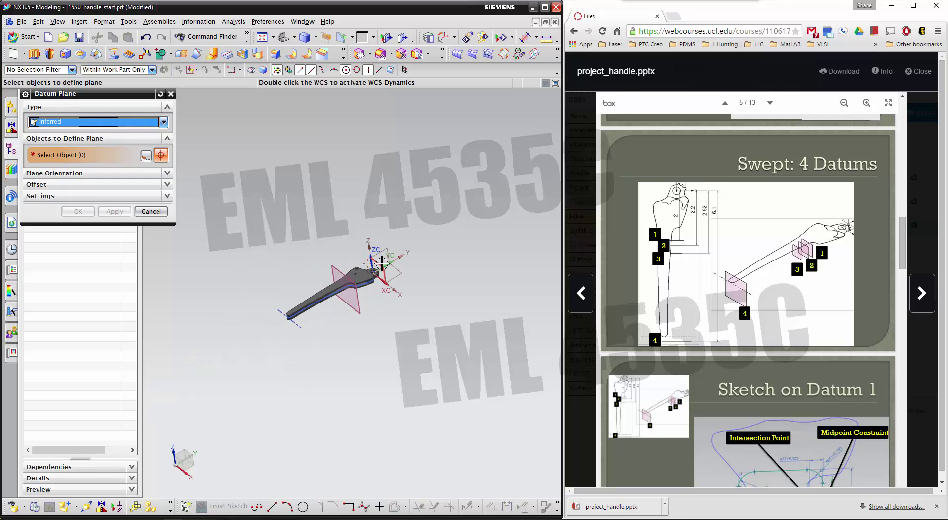
{"action": "left_click", "coordinate": [382, 263]}
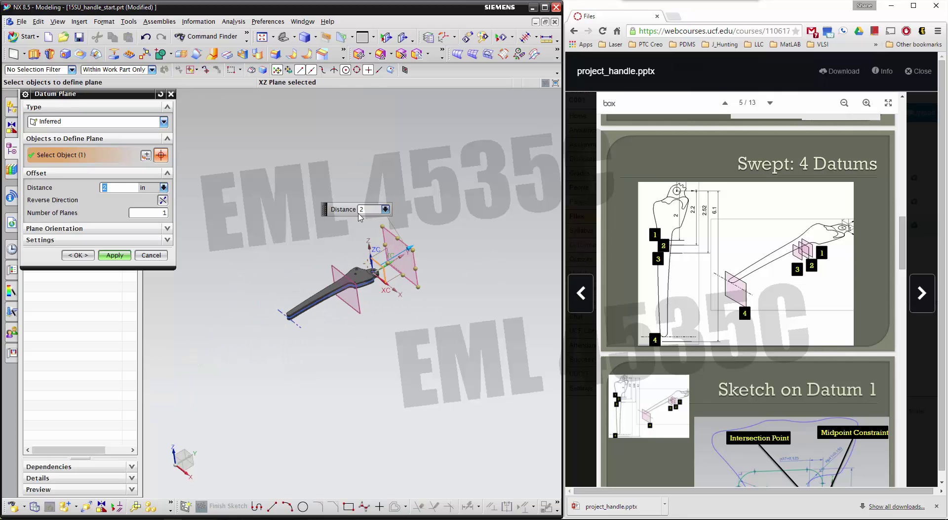
{"action": "left_click", "coordinate": [162, 200]}
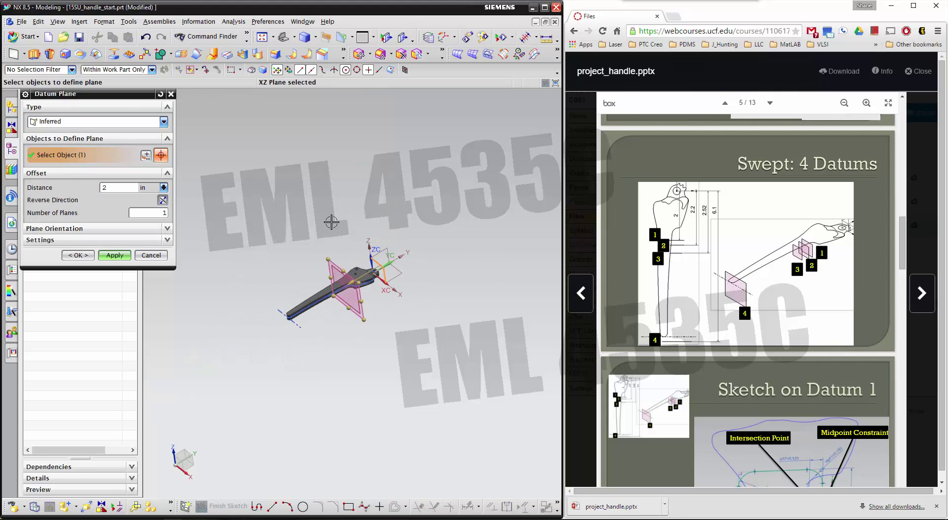
{"action": "left_click", "coordinate": [122, 189]}
{"action": "type", "text": ".2"}
{"action": "key", "text": "Return"}
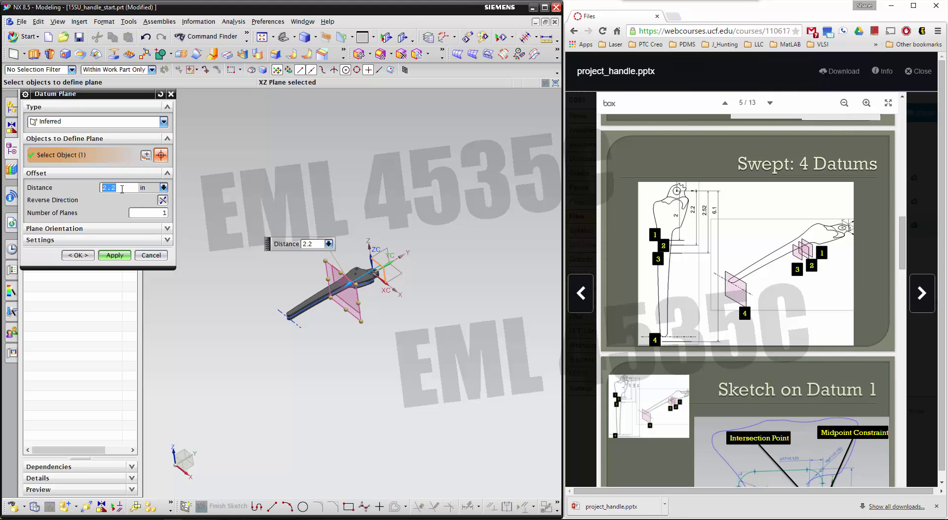
{"action": "scroll", "coordinate": [367, 346], "scroll_direction": "up", "scroll_amount": 2}
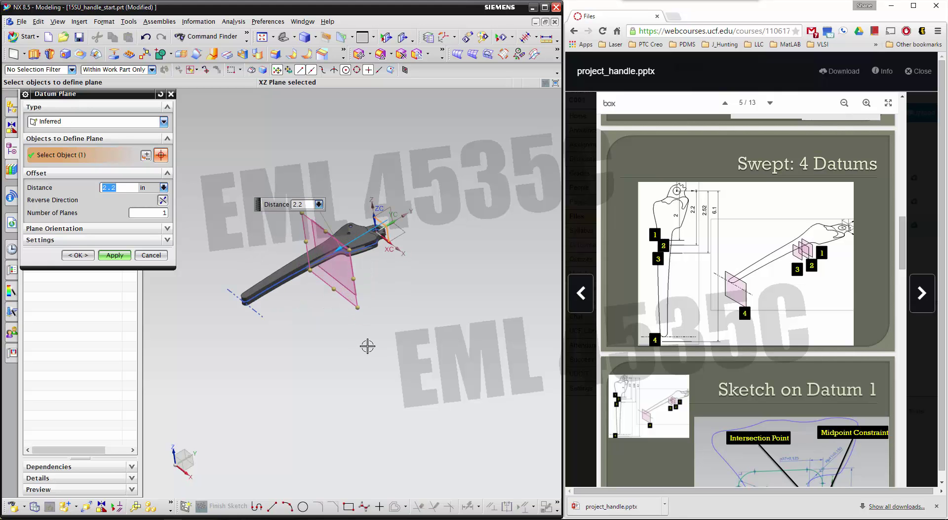
{"action": "left_click", "coordinate": [115, 257]}
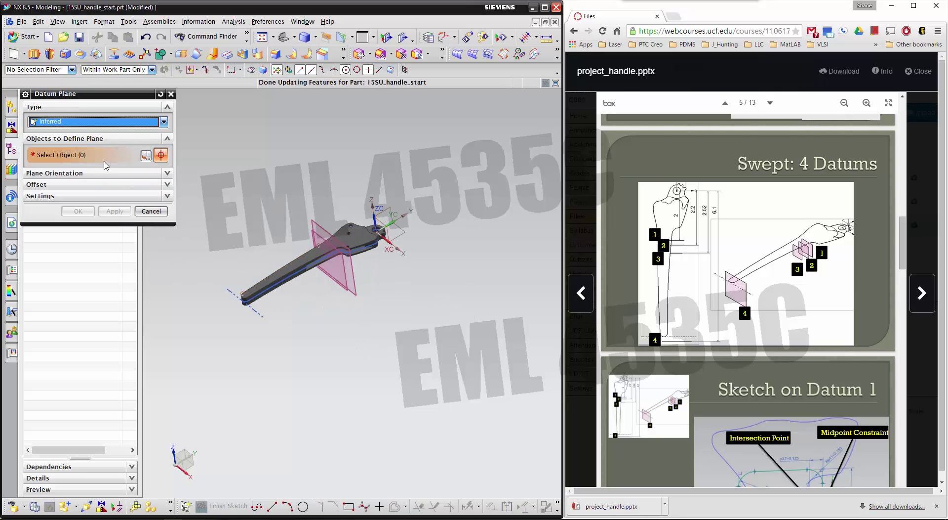
- Add the remaining XZ-offset datum planes at 2.52 in and 6.1 in
{"action": "left_click", "coordinate": [388, 210]}
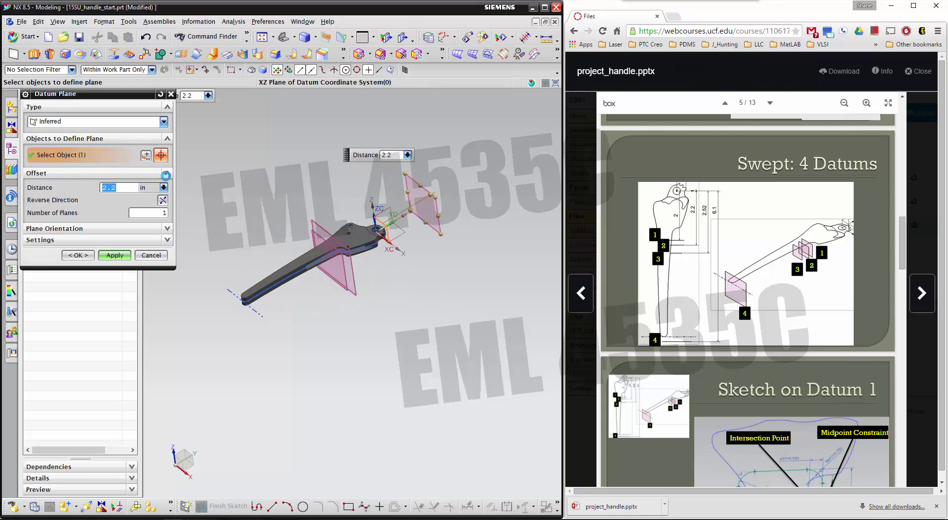
{"action": "left_click", "coordinate": [162, 200]}
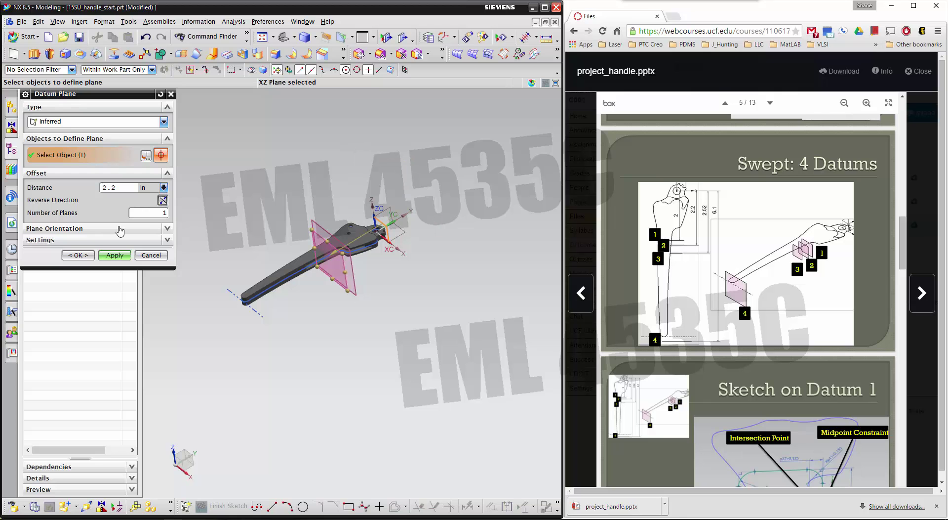
{"action": "double_click", "coordinate": [117, 187]}
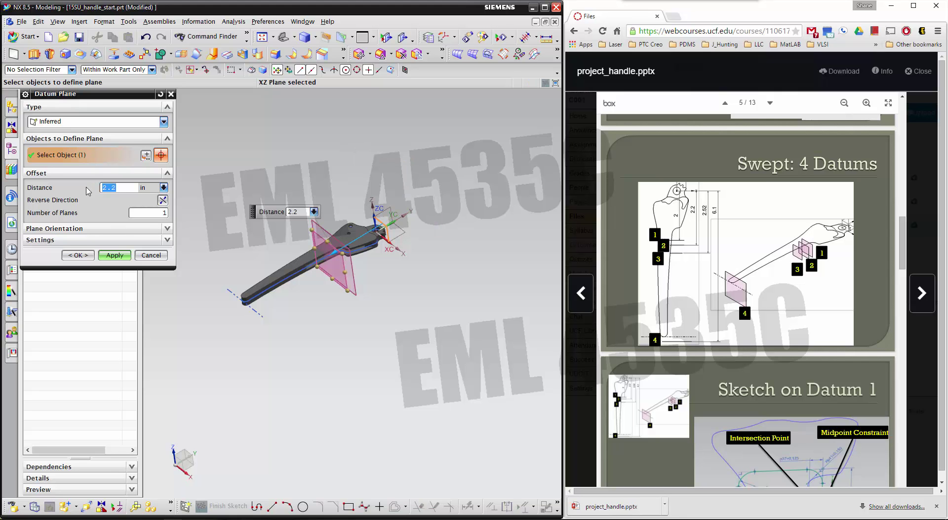
{"action": "type", "text": "2.52"}
{"action": "key", "text": "Return"}
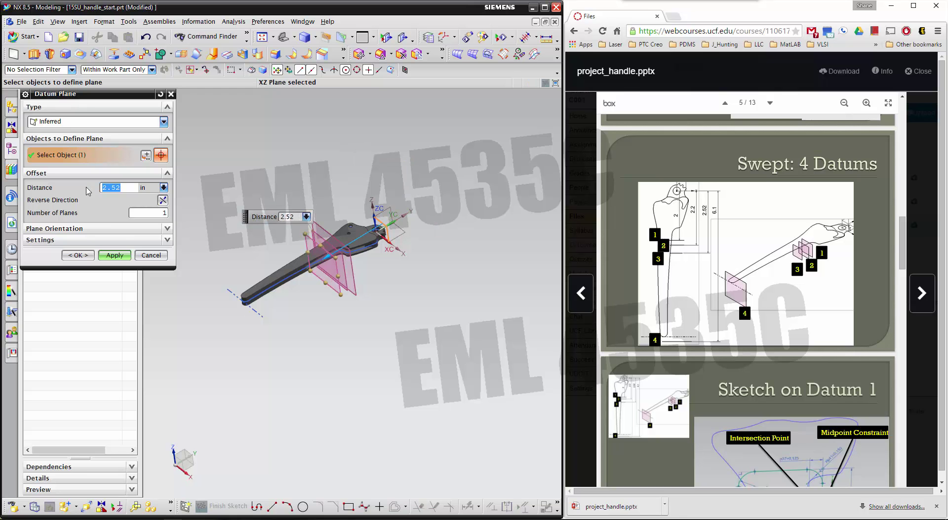
{"action": "left_click", "coordinate": [116, 256]}
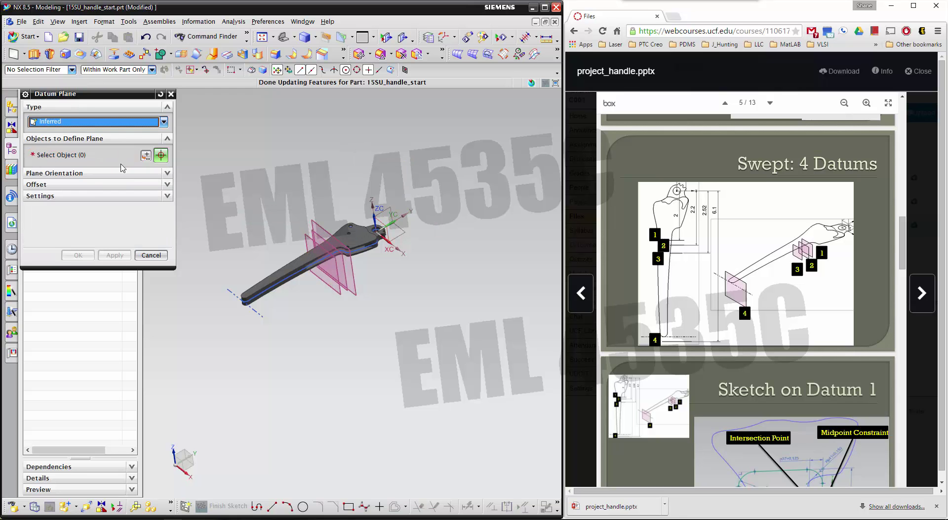
{"action": "left_click", "coordinate": [389, 224]}
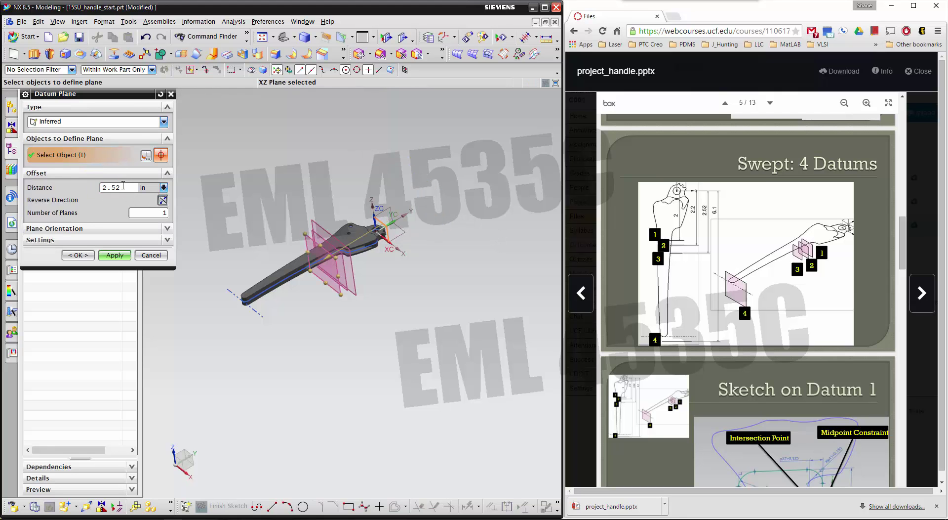
{"action": "type", "text": "6.1"}
{"action": "key", "text": "Return"}
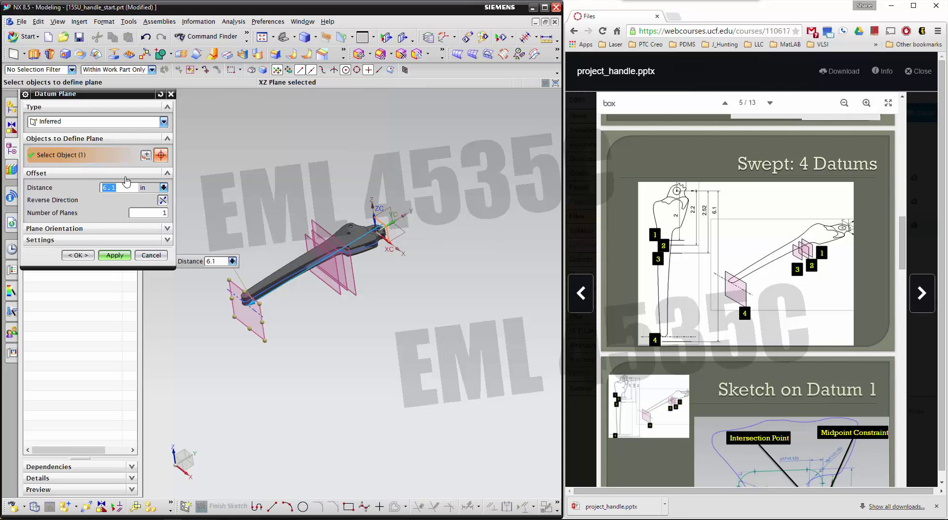
{"action": "left_click", "coordinate": [78, 255]}
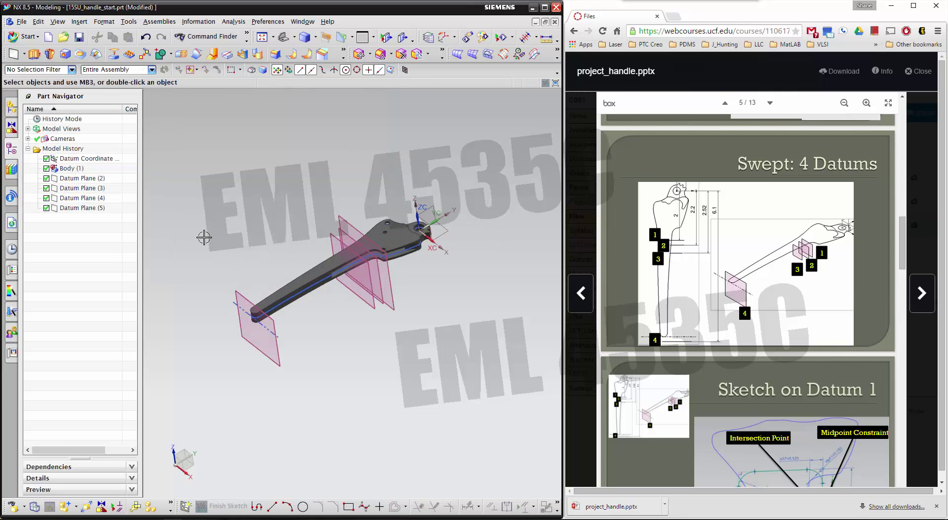
- Inspect the four new datum planes and open the Create Sketch dialog
{"action": "middle_click_drag", "start_coordinate": [220, 254], "coordinate": [224, 248]}
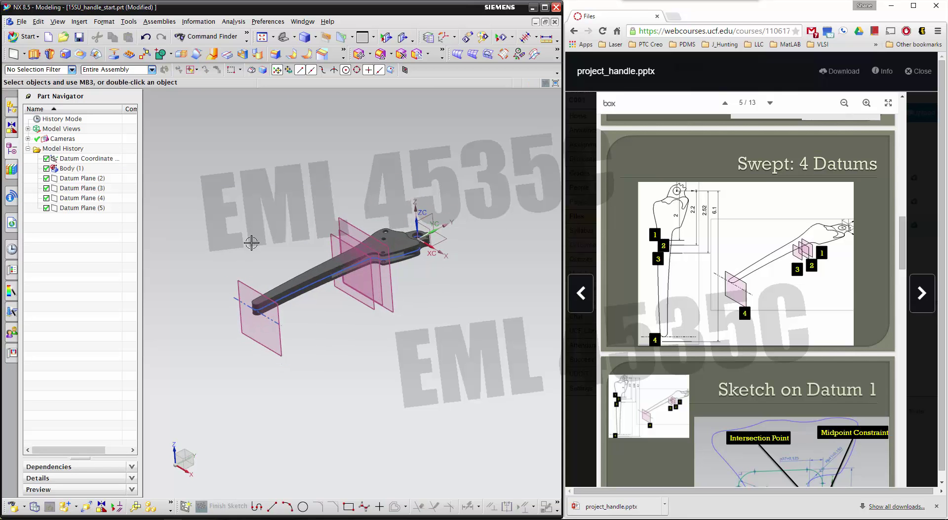
{"action": "scroll", "coordinate": [712, 320], "scroll_direction": "down", "scroll_amount": 3}
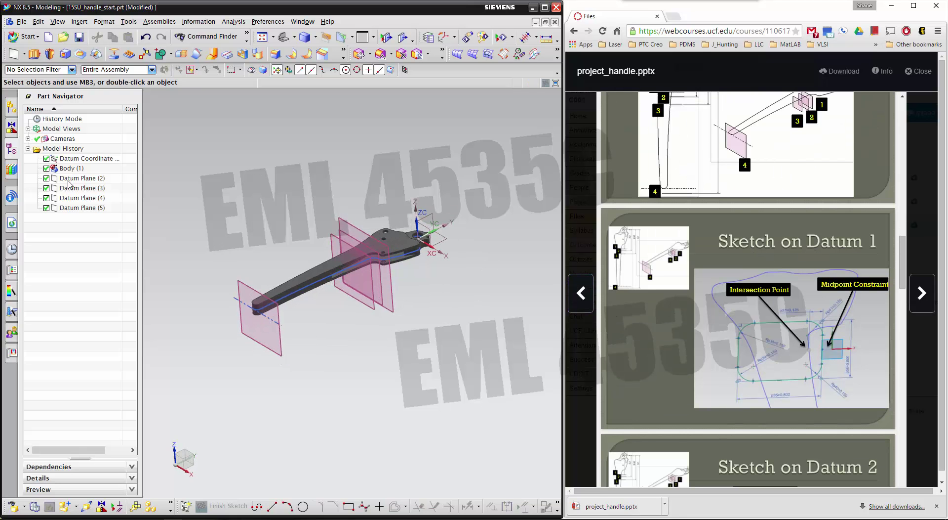
{"action": "scroll", "coordinate": [413, 269], "scroll_direction": "up", "scroll_amount": 3}
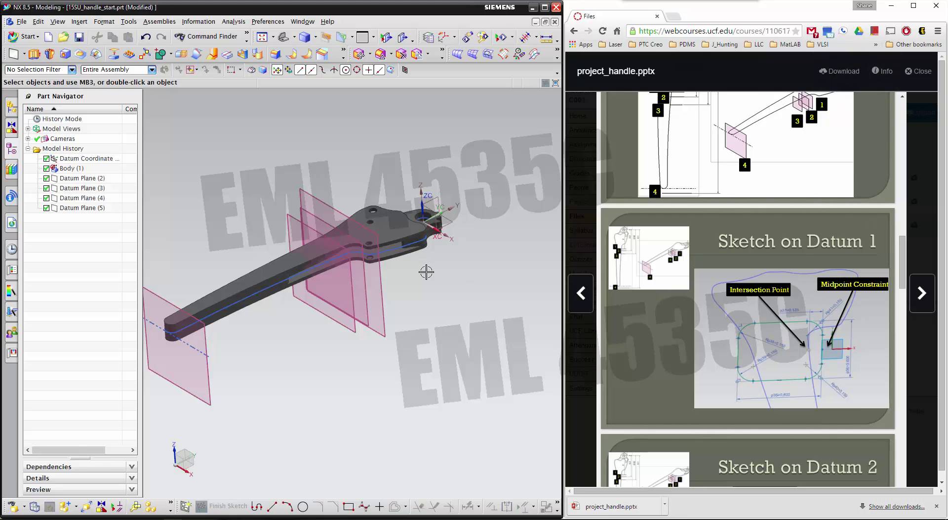
{"action": "left_click", "coordinate": [186, 505]}
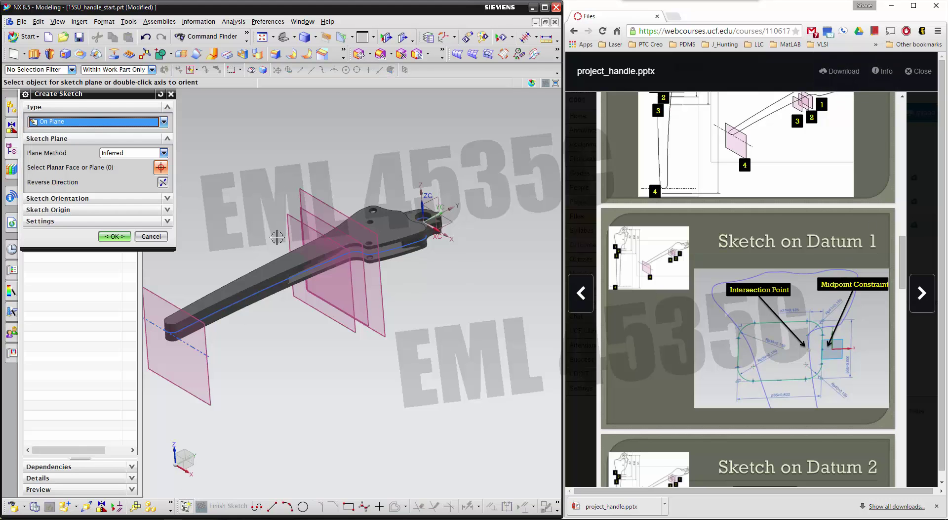
- Place Sketch (6) on the first offset datum plane near the hub and orient the view
{"action": "left_click", "coordinate": [318, 197]}
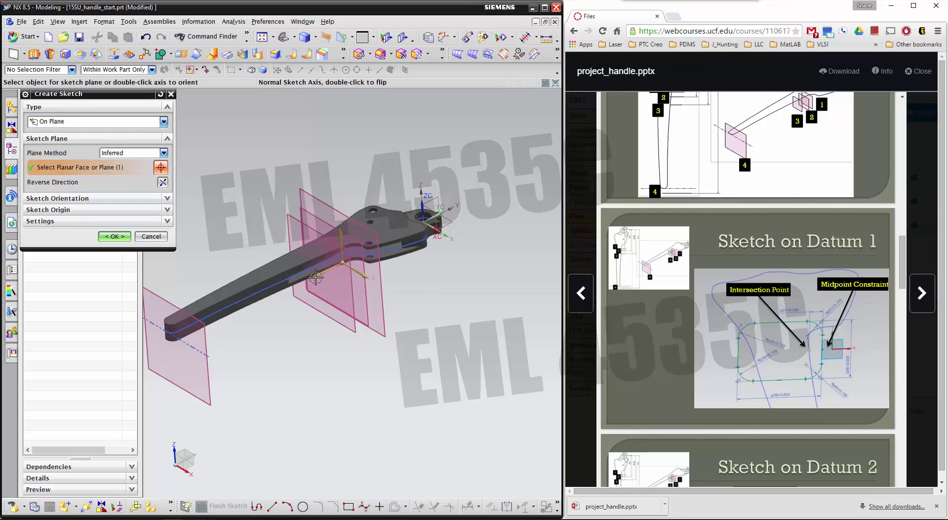
{"action": "middle_click_drag", "start_coordinate": [453, 321], "coordinate": [348, 149]}
{"action": "middle_click_drag", "start_coordinate": [296, 187], "coordinate": [292, 190]}
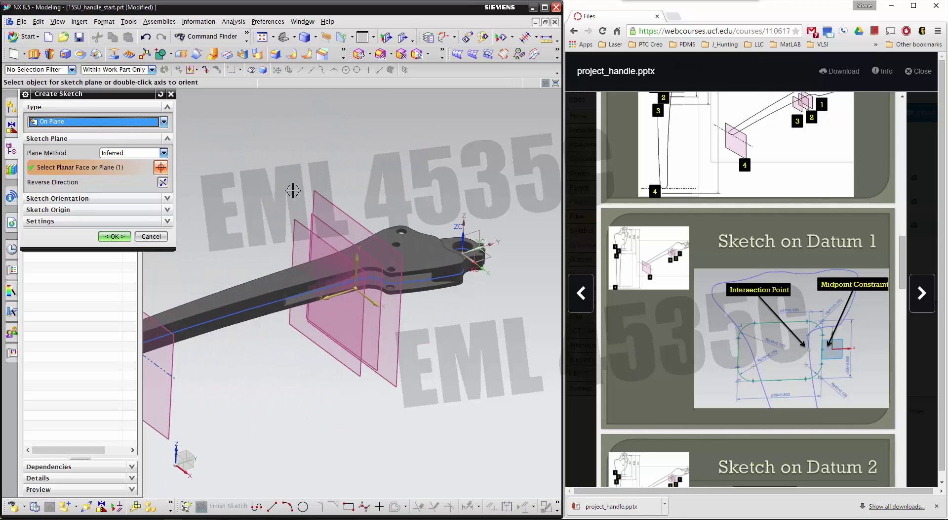
{"action": "left_click", "coordinate": [118, 236]}
{"action": "mouse_move", "coordinate": [482, 311]}
{"action": "middle_mouse_down"}
{"action": "mouse_move", "coordinate": [386, 289]}
{"action": "mouse_move", "coordinate": [396, 244]}
{"action": "middle_mouse_up"}
{"action": "scroll", "coordinate": [396, 241], "scroll_direction": "up", "scroll_amount": 5}
{"action": "scroll", "coordinate": [402, 366], "scroll_direction": "up", "scroll_amount": 3}
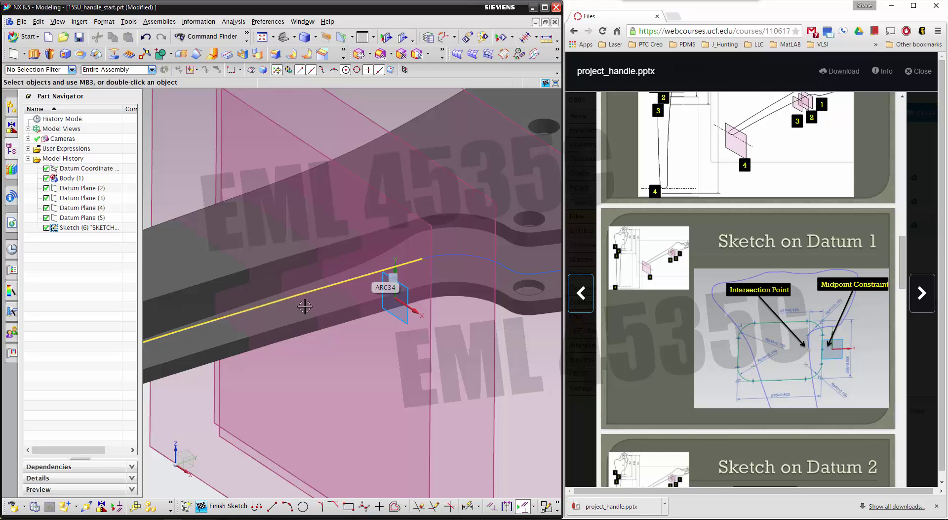
{"action": "scroll", "coordinate": [329, 308], "scroll_direction": "down", "scroll_amount": 2}
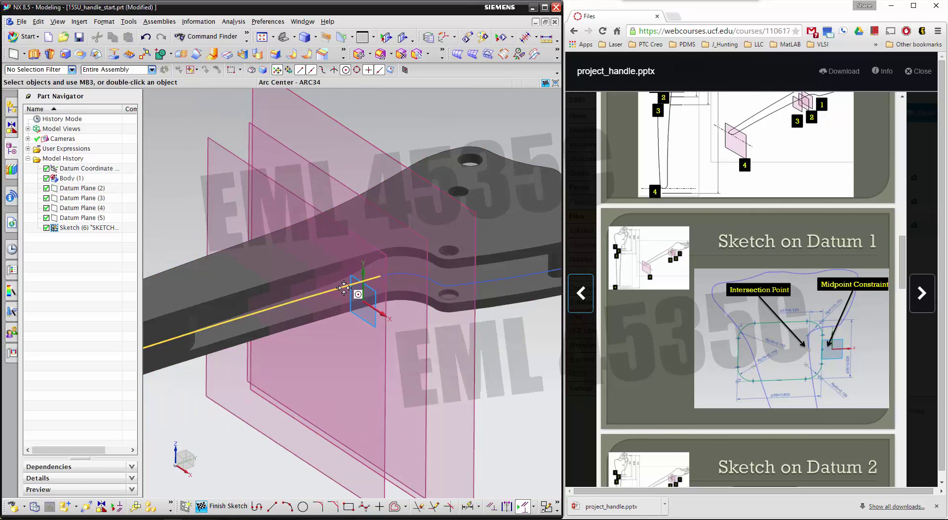
{"action": "middle_click_drag", "start_coordinate": [454, 271], "coordinate": [499, 274]}
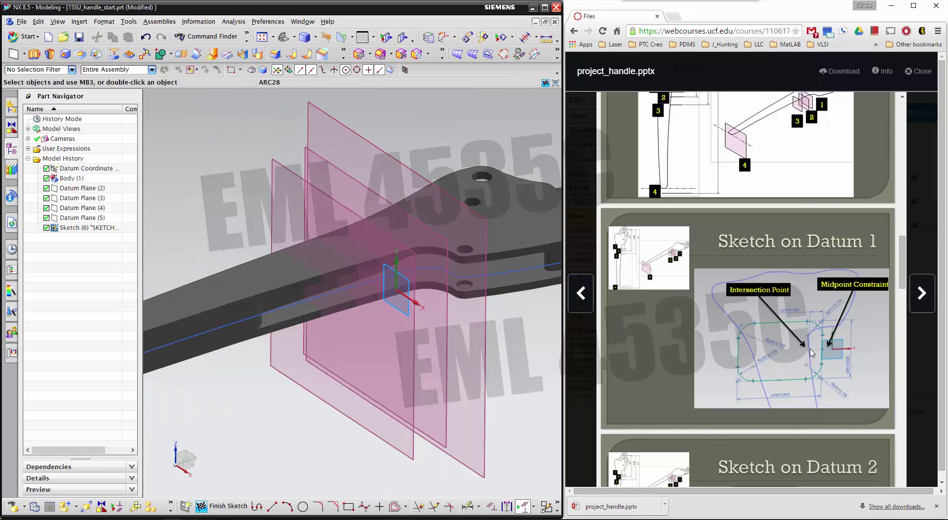
{"action": "scroll", "coordinate": [796, 314], "scroll_direction": "down", "scroll_amount": 4}
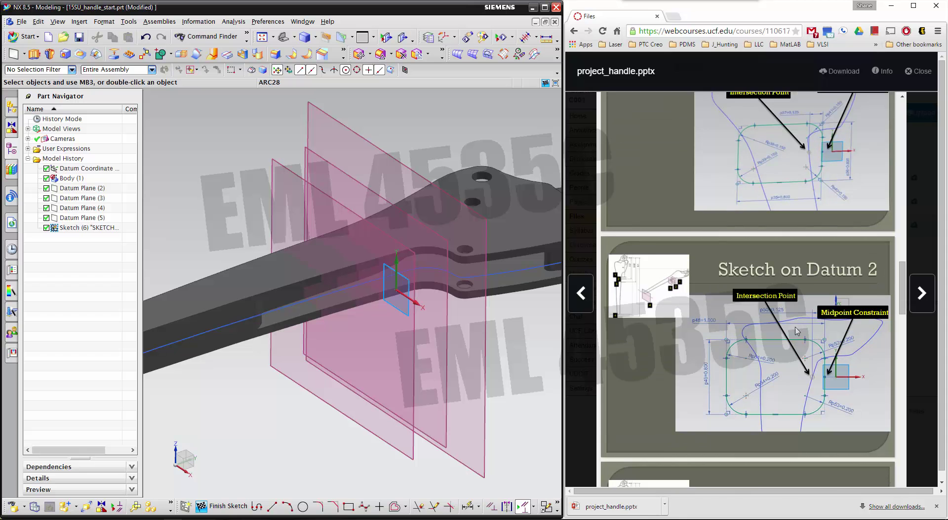
{"action": "scroll", "coordinate": [819, 384], "scroll_direction": "down", "scroll_amount": 7}
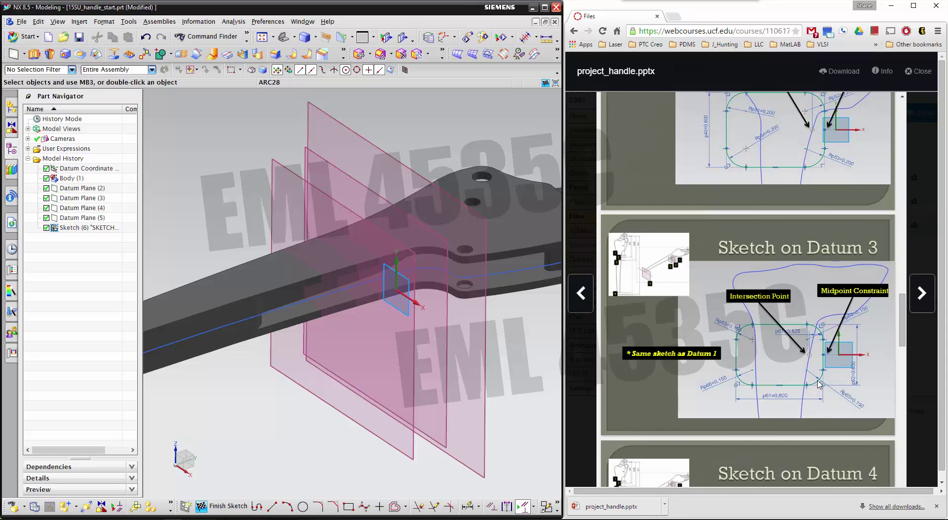
{"action": "scroll", "coordinate": [818, 384], "scroll_direction": "down", "scroll_amount": 8}
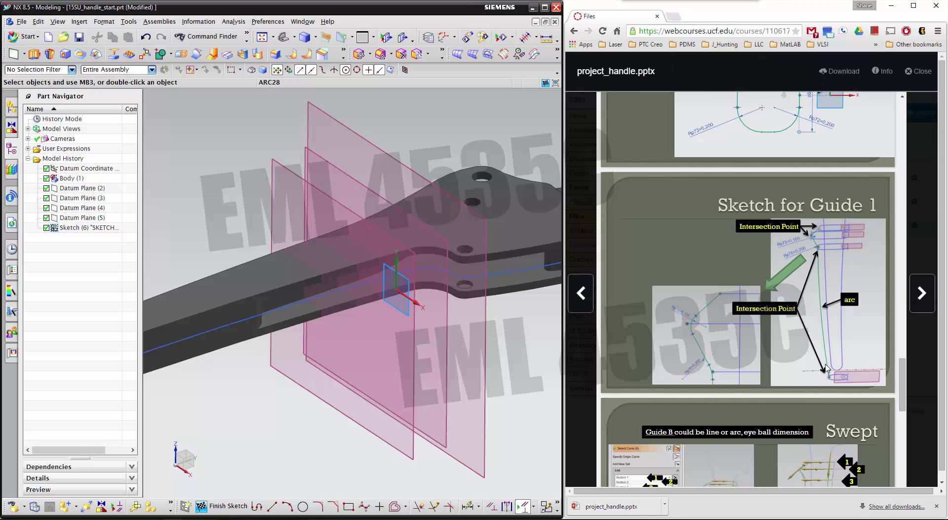
{"action": "scroll", "coordinate": [833, 383], "scroll_direction": "up", "scroll_amount": 8}
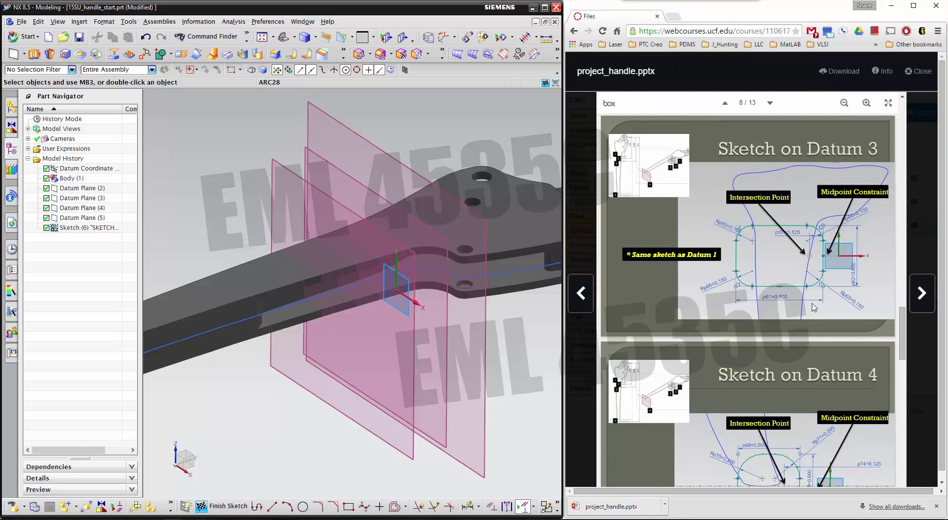
{"action": "scroll", "coordinate": [814, 307], "scroll_direction": "up", "scroll_amount": 5}
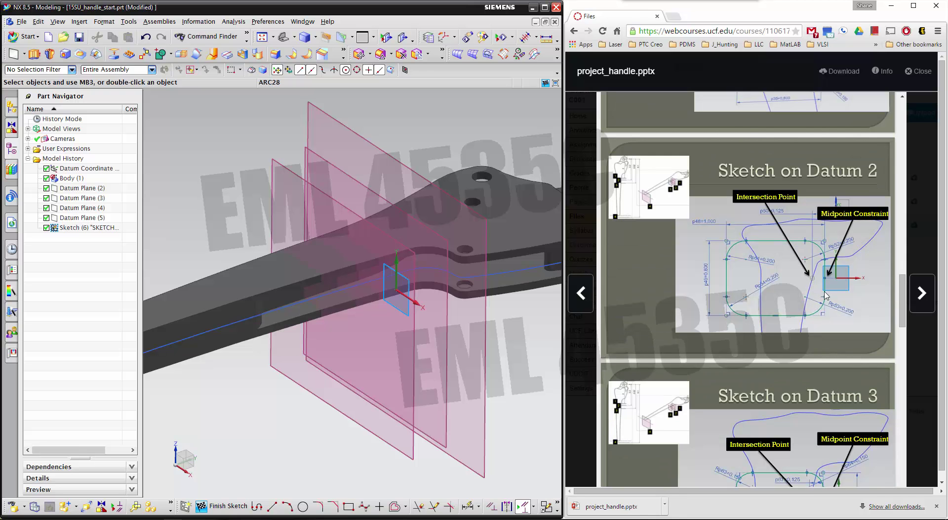
{"action": "scroll", "coordinate": [814, 283], "scroll_direction": "up", "scroll_amount": 5}
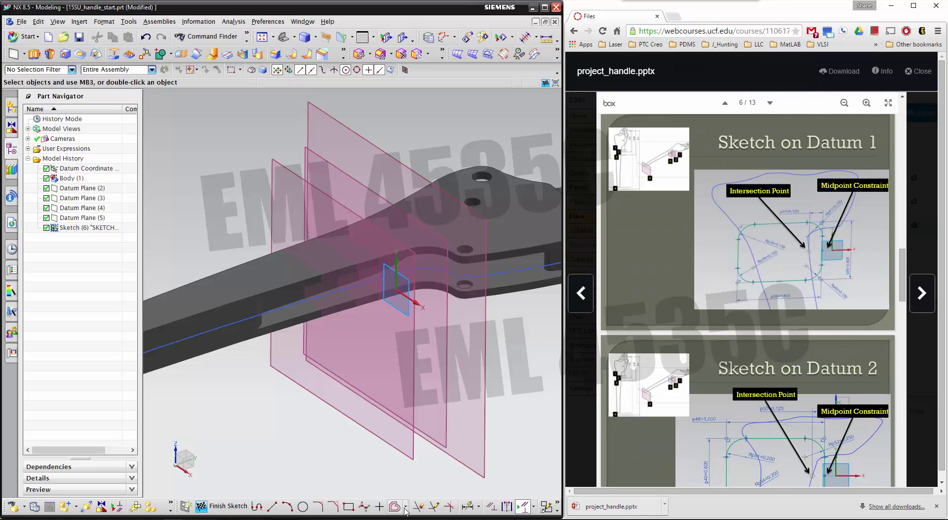
- Create an intersection point where the ARC34 path curve crosses the sketch's datum plane
{"action": "left_click", "coordinate": [405, 508]}
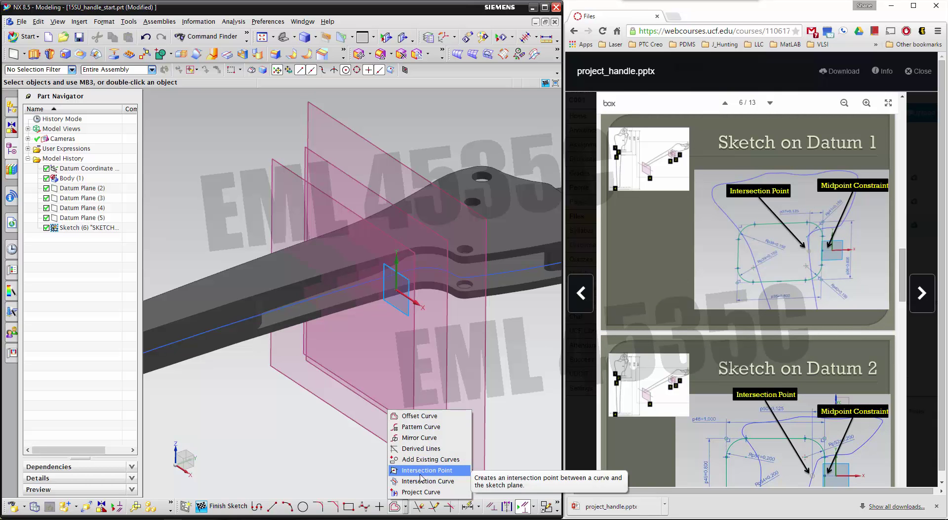
{"action": "left_click", "coordinate": [12, 336]}
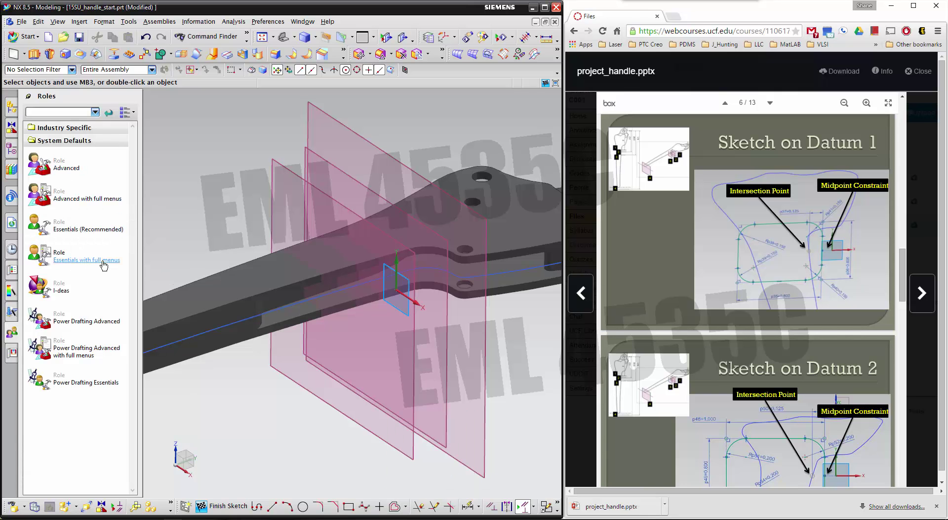
{"action": "left_click", "coordinate": [10, 153]}
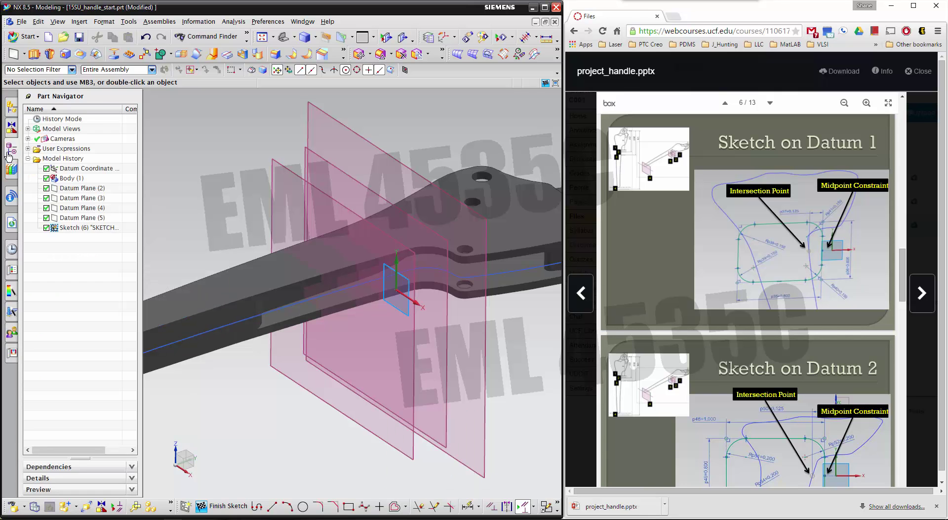
{"action": "left_click", "coordinate": [406, 510]}
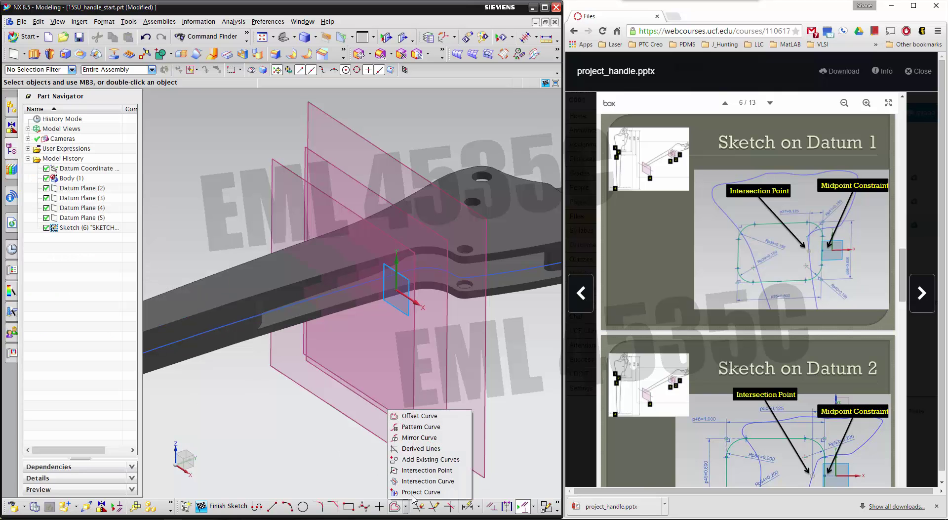
{"action": "left_click", "coordinate": [428, 474]}
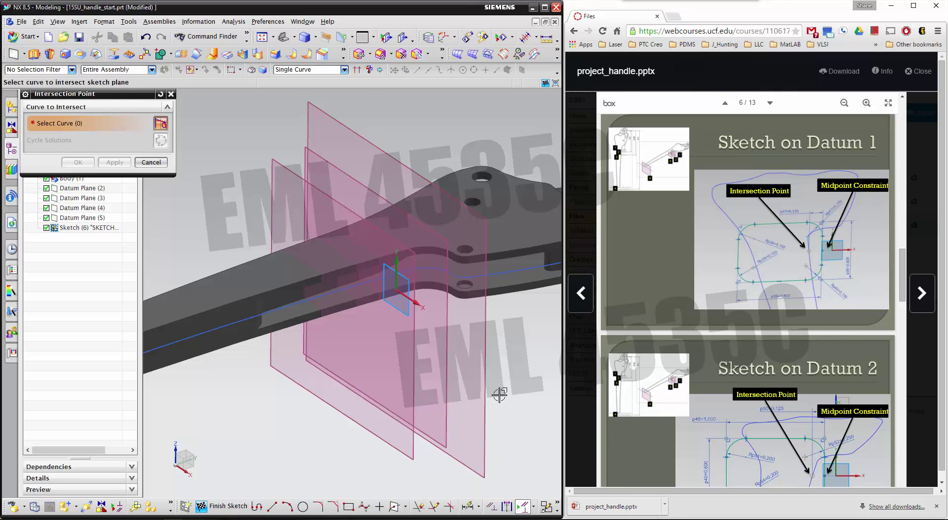
{"action": "scroll", "coordinate": [486, 377], "scroll_direction": "up", "scroll_amount": 1}
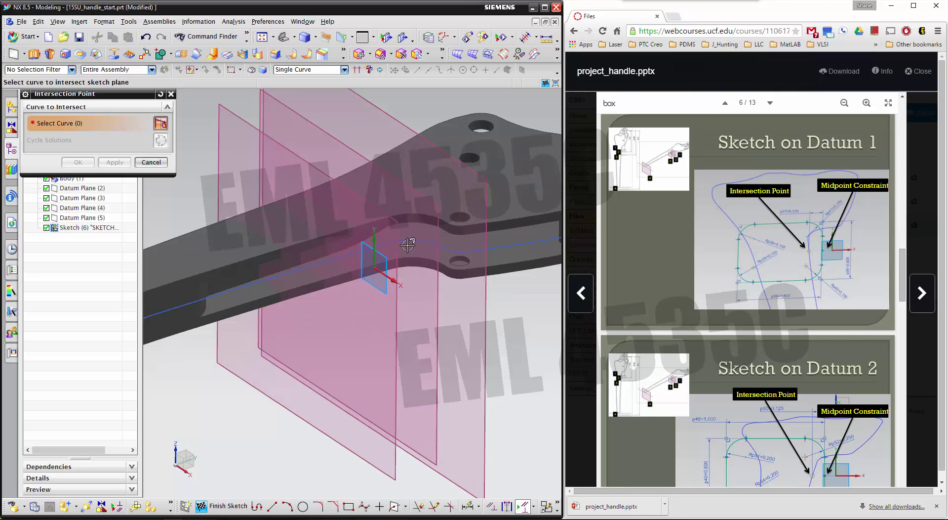
{"action": "mouse_move", "coordinate": [423, 365]}
{"action": "middle_mouse_down"}
{"action": "mouse_move", "coordinate": [386, 353]}
{"action": "mouse_move", "coordinate": [392, 364]}
{"action": "mouse_move", "coordinate": [398, 373]}
{"action": "mouse_move", "coordinate": [383, 298]}
{"action": "middle_mouse_up"}
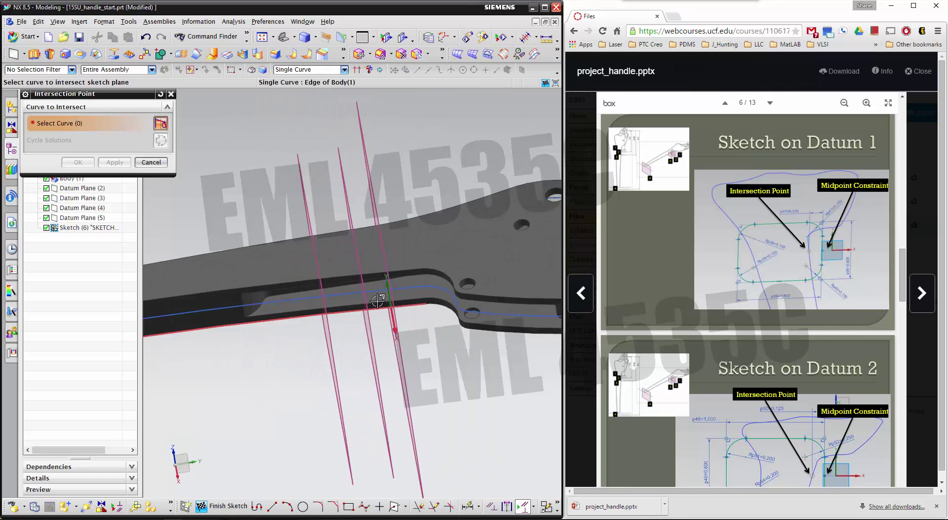
{"action": "middle_click_drag", "start_coordinate": [414, 325], "coordinate": [423, 371]}
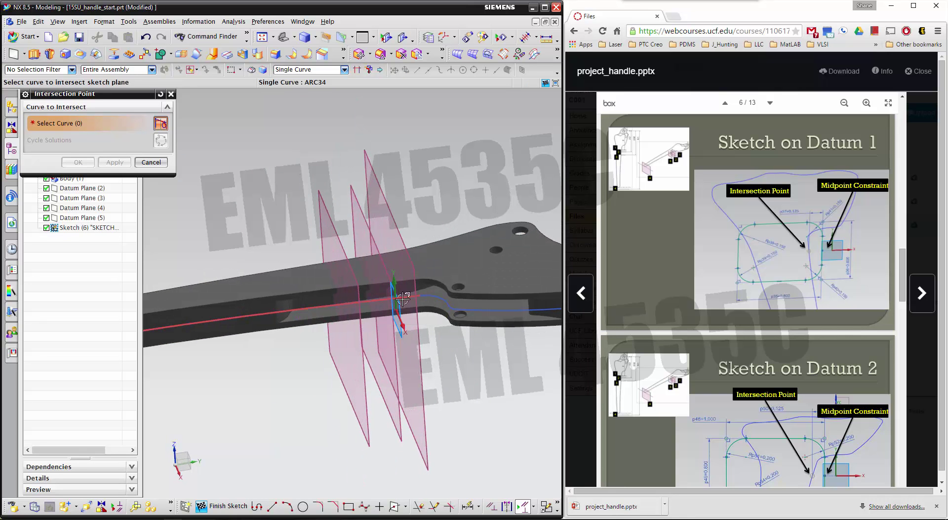
{"action": "left_click", "coordinate": [422, 374]}
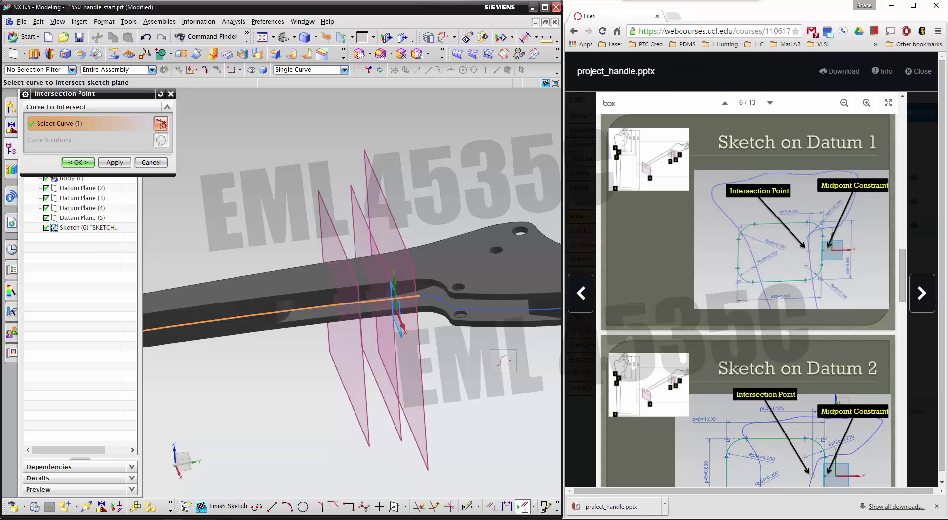
{"action": "middle_click_drag", "start_coordinate": [256, 398], "coordinate": [274, 414]}
{"action": "scroll", "coordinate": [393, 291], "scroll_direction": "up", "scroll_amount": 4}
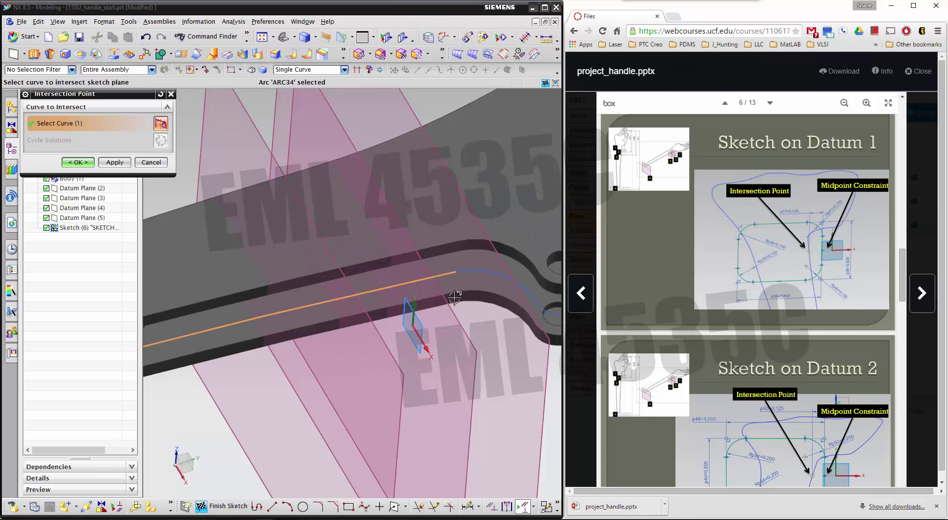
{"action": "left_click", "coordinate": [78, 162]}
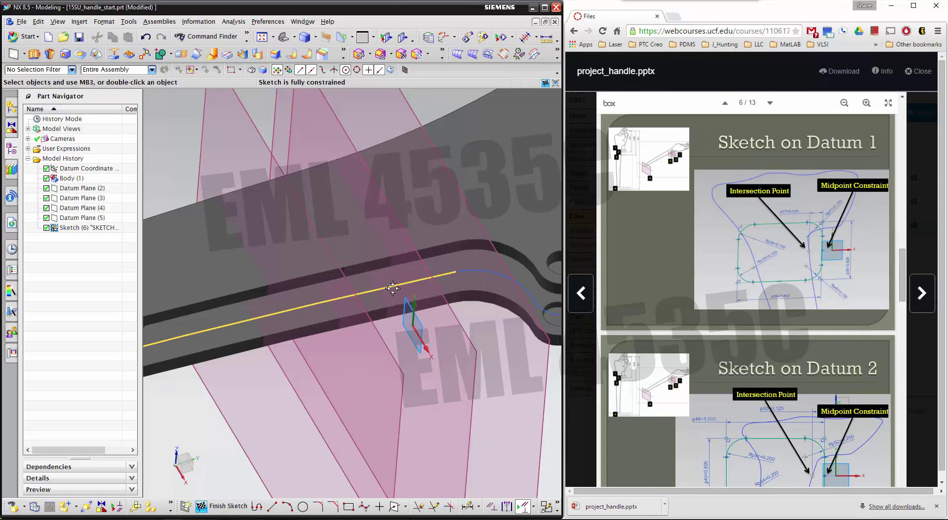
- Hide the handle's solid body
{"action": "scroll", "coordinate": [353, 259], "scroll_direction": "down", "scroll_amount": 2}
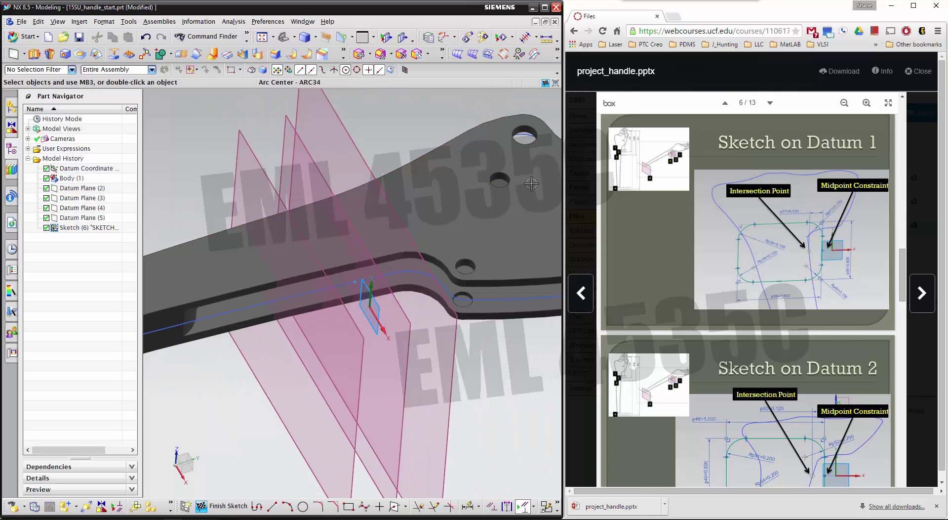
{"action": "left_click", "coordinate": [429, 180]}
{"action": "right_click", "coordinate": [430, 182]}
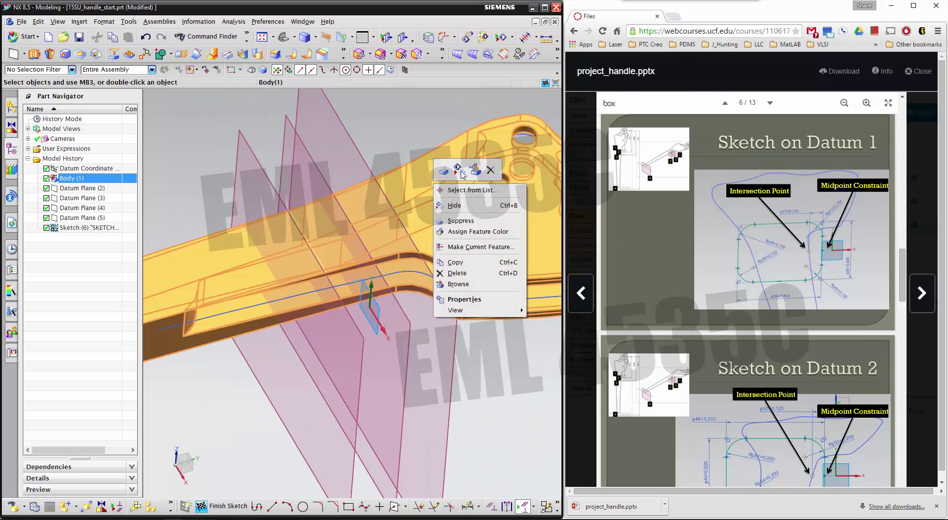
{"action": "left_click", "coordinate": [456, 205]}
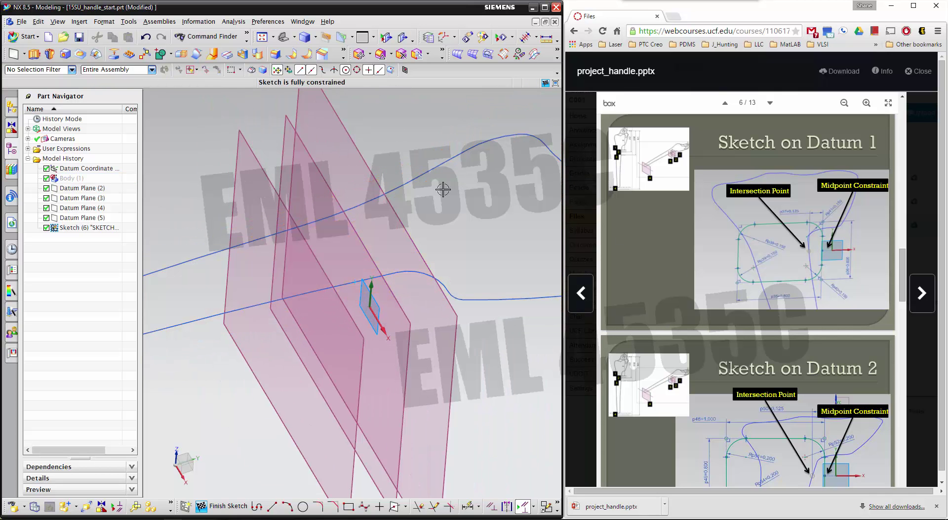
- Rotate the view of the datum planes and curves and switch to Dark Background
{"action": "mouse_move", "coordinate": [494, 356]}
{"action": "middle_mouse_down"}
{"action": "mouse_move", "coordinate": [496, 342]}
{"action": "mouse_move", "coordinate": [498, 350]}
{"action": "mouse_move", "coordinate": [434, 280]}
{"action": "middle_mouse_up"}
{"action": "mouse_move", "coordinate": [490, 346]}
{"action": "middle_mouse_down"}
{"action": "mouse_move", "coordinate": [474, 335]}
{"action": "mouse_move", "coordinate": [479, 350]}
{"action": "middle_mouse_up"}
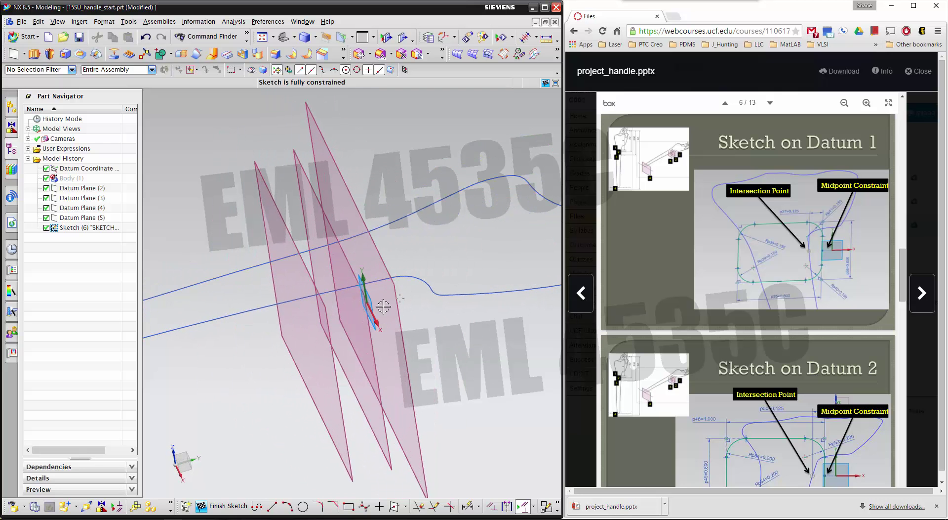
{"action": "middle_click_drag", "start_coordinate": [388, 307], "coordinate": [381, 307]}
{"action": "left_click", "coordinate": [374, 36]}
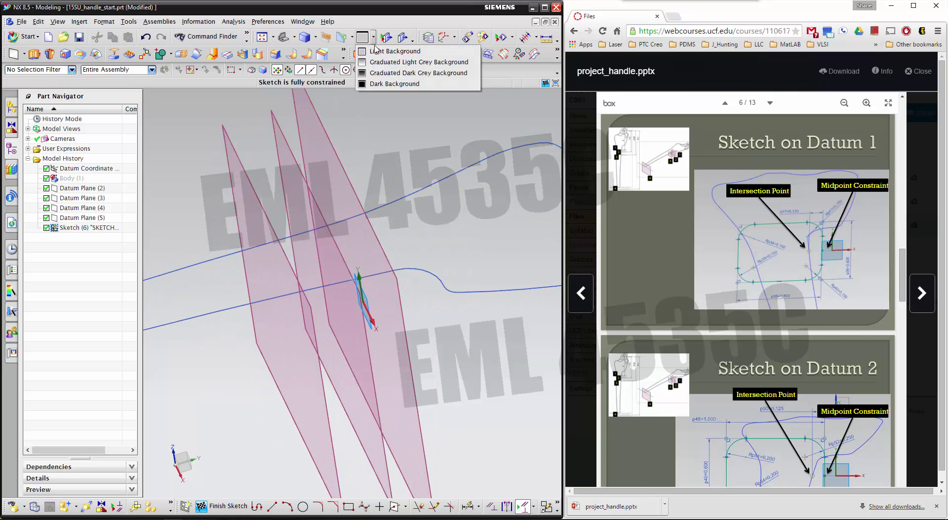
{"action": "left_click", "coordinate": [380, 90]}
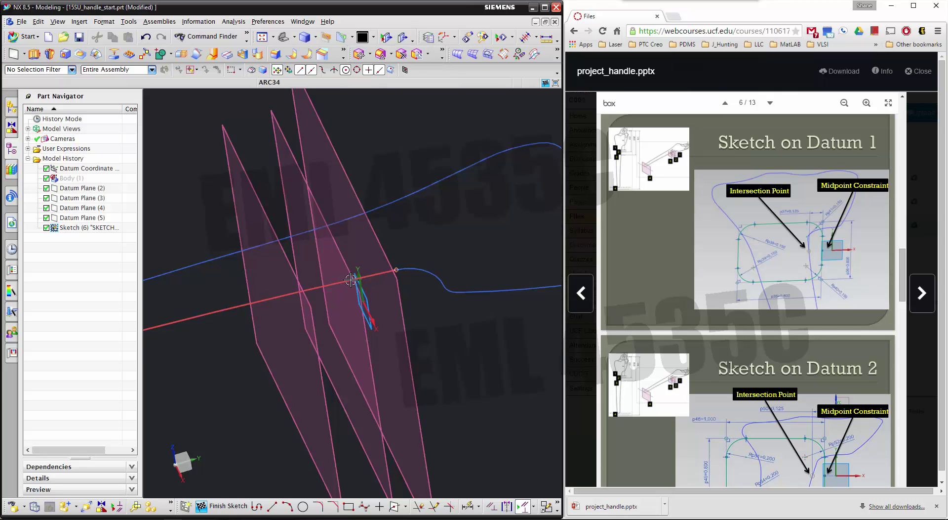
{"action": "middle_click_drag", "start_coordinate": [391, 284], "coordinate": [394, 277]}
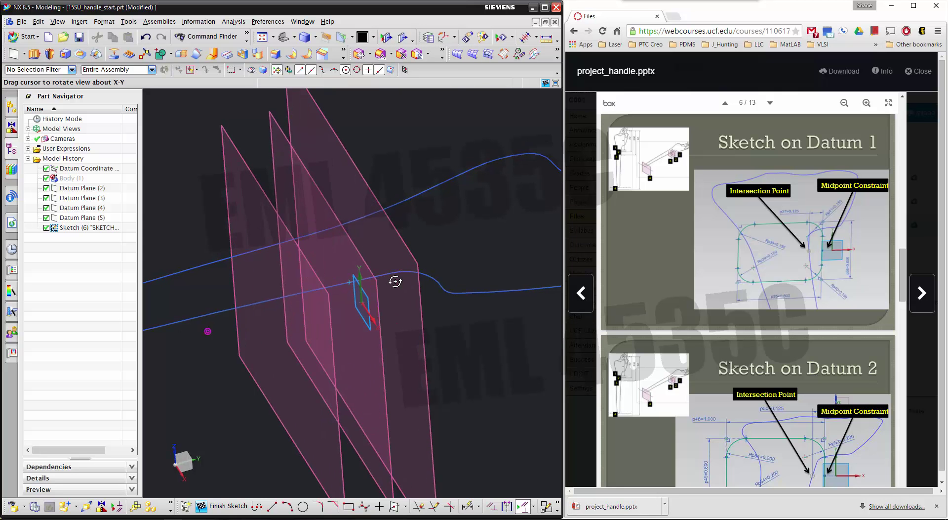
- Convert the guide-curve intersection point to reference geometry
{"action": "left_click", "coordinate": [350, 282]}
{"action": "left_click", "coordinate": [394, 301]}
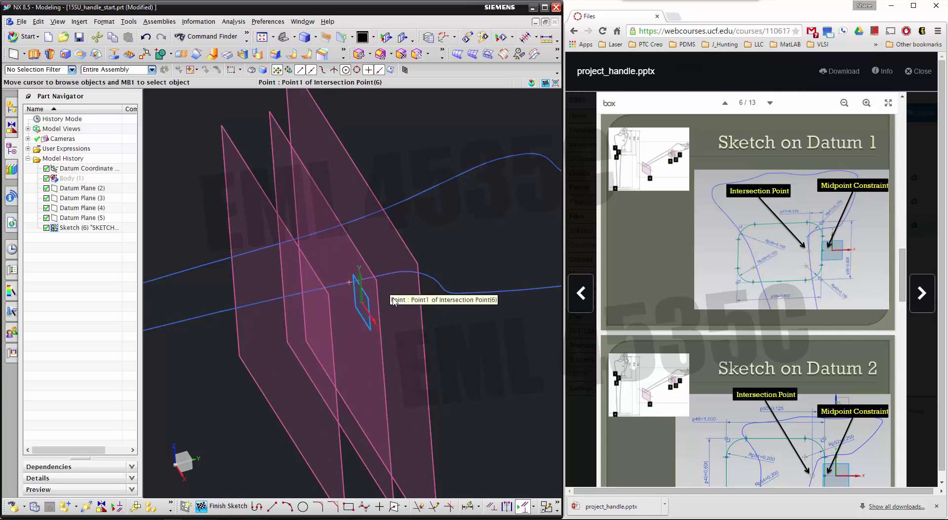
{"action": "left_click", "coordinate": [394, 301]}
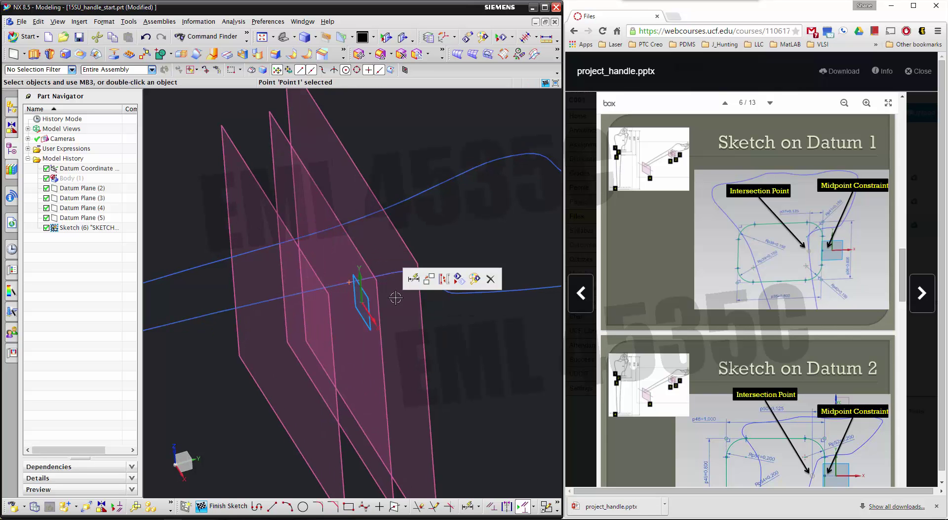
{"action": "left_click", "coordinate": [447, 280]}
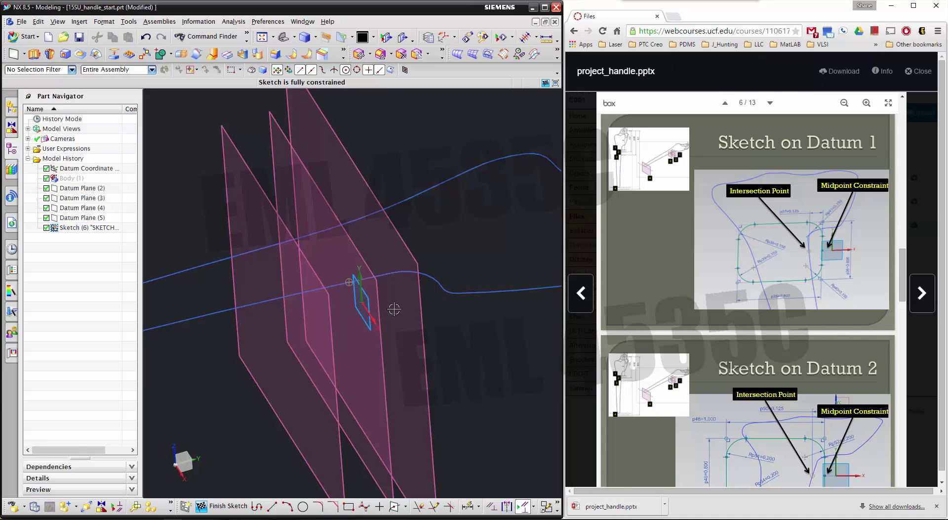
{"action": "mouse_move", "coordinate": [443, 259]}
{"action": "middle_mouse_down"}
{"action": "mouse_move", "coordinate": [465, 260]}
{"action": "mouse_move", "coordinate": [493, 370]}
{"action": "mouse_move", "coordinate": [506, 366]}
{"action": "mouse_move", "coordinate": [506, 254]}
{"action": "middle_mouse_up"}
- Hide Datum Planes (3) through (5), leaving the working datum plane visible
{"action": "scroll", "coordinate": [440, 218], "scroll_direction": "down", "scroll_amount": 2}
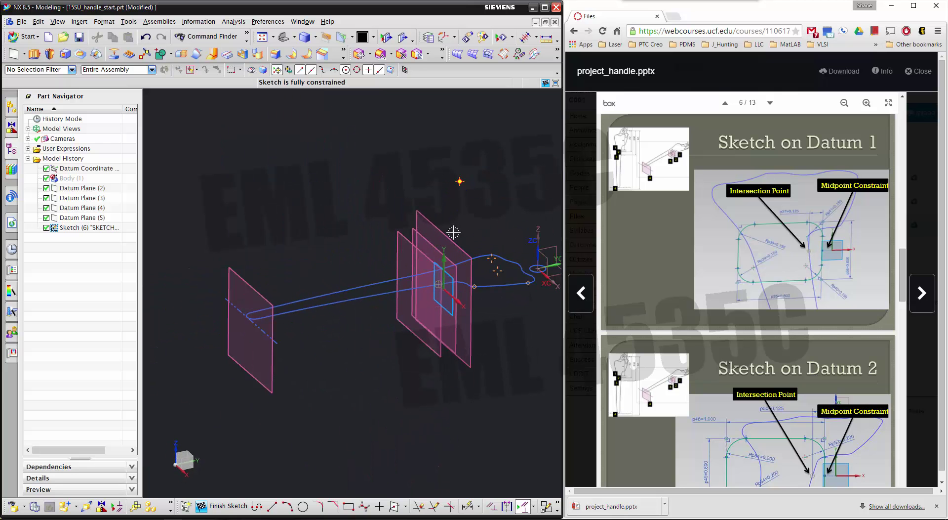
{"action": "left_click", "coordinate": [95, 218]}
{"action": "left_click", "coordinate": [95, 198], "text": "shift"}
{"action": "right_click", "coordinate": [95, 199]}
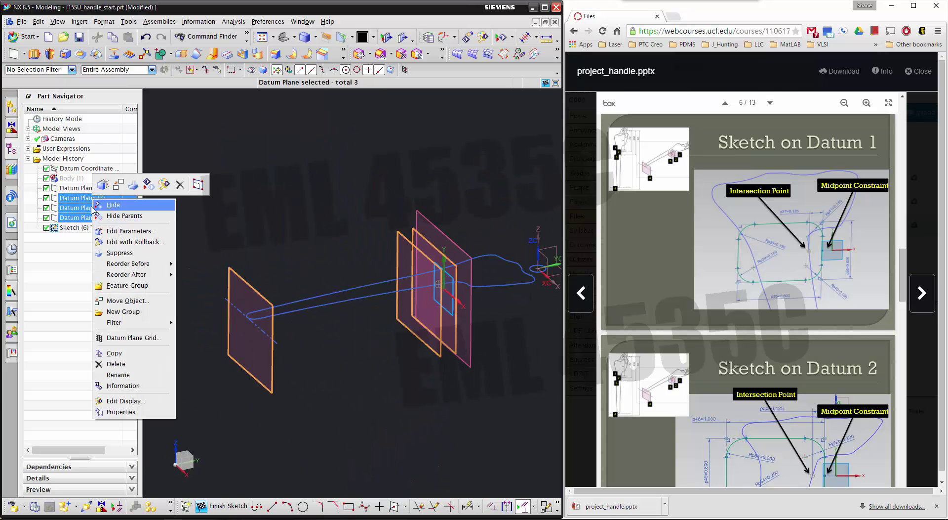
{"action": "left_click", "coordinate": [102, 206]}
{"action": "scroll", "coordinate": [379, 259], "scroll_direction": "up", "scroll_amount": 3}
{"action": "middle_click_drag", "start_coordinate": [379, 258], "coordinate": [459, 262]}
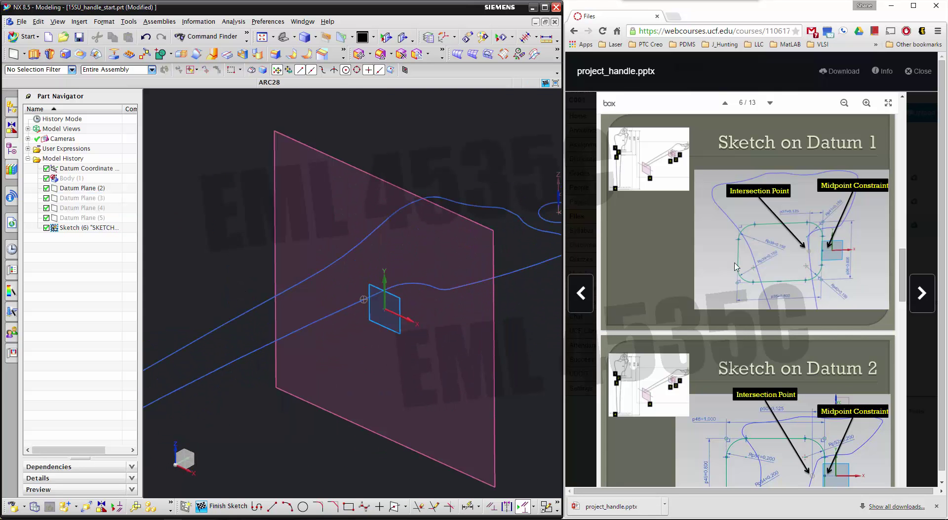
{"action": "left_click", "coordinate": [348, 507]}
- Draw a rectangle on the datum plane in Sketch (6)
{"action": "left_click", "coordinate": [278, 247]}
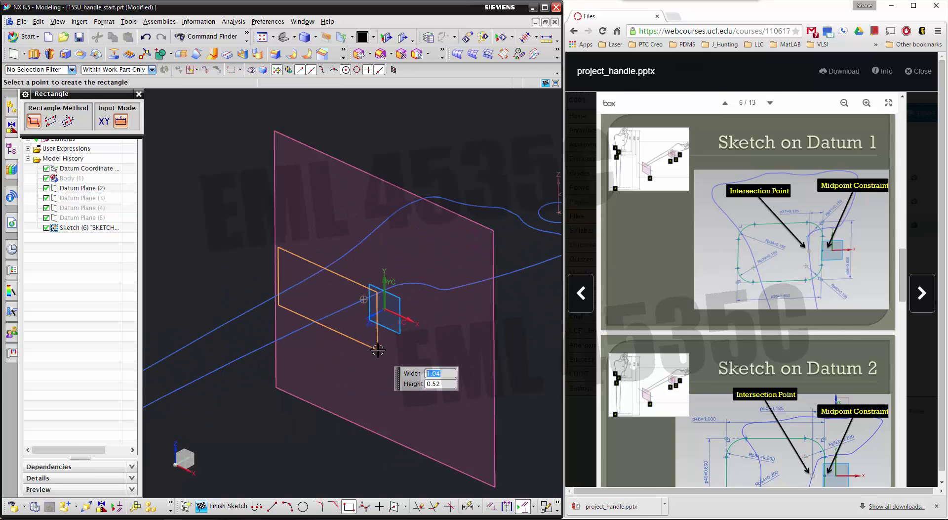
{"action": "left_click", "coordinate": [378, 349]}
{"action": "left_click", "coordinate": [139, 94]}
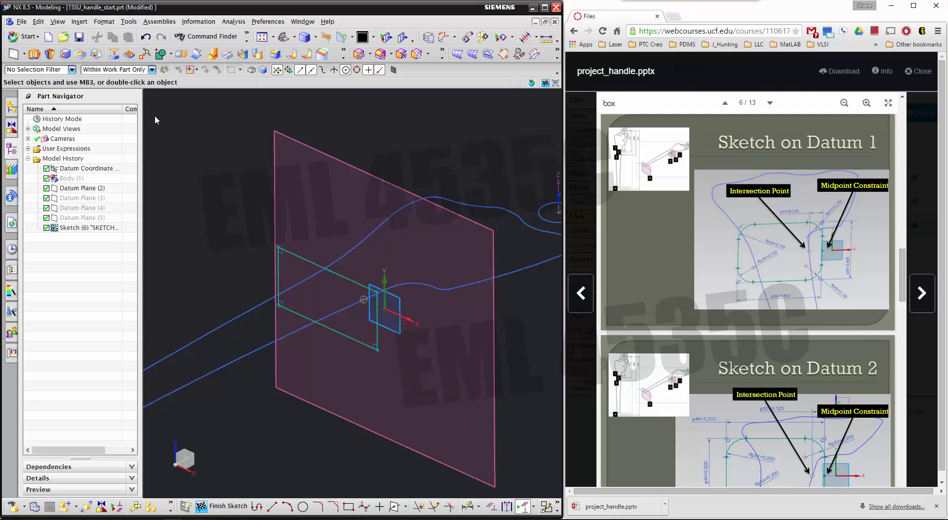
{"action": "middle_click_drag", "start_coordinate": [219, 211], "coordinate": [280, 224]}
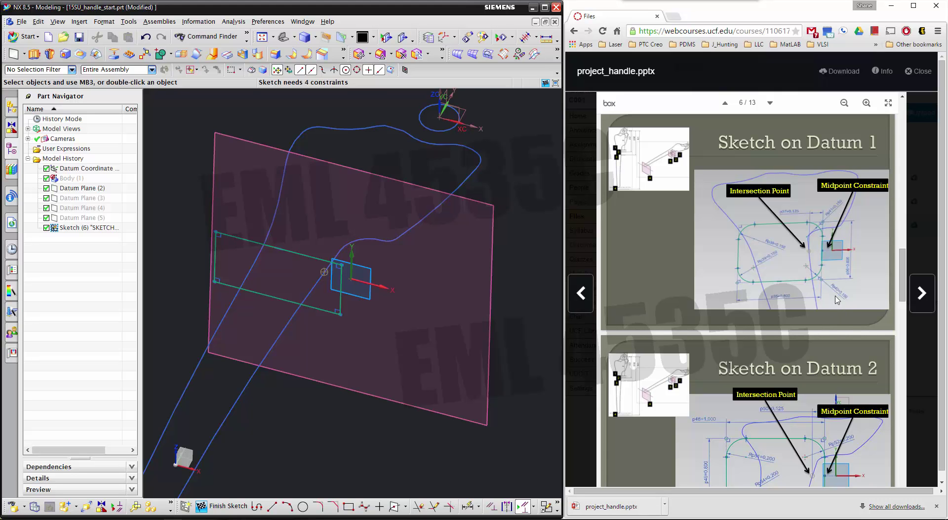
- Round all four rectangle corners with 0.15 radius fillets
{"action": "left_click", "coordinate": [319, 506]}
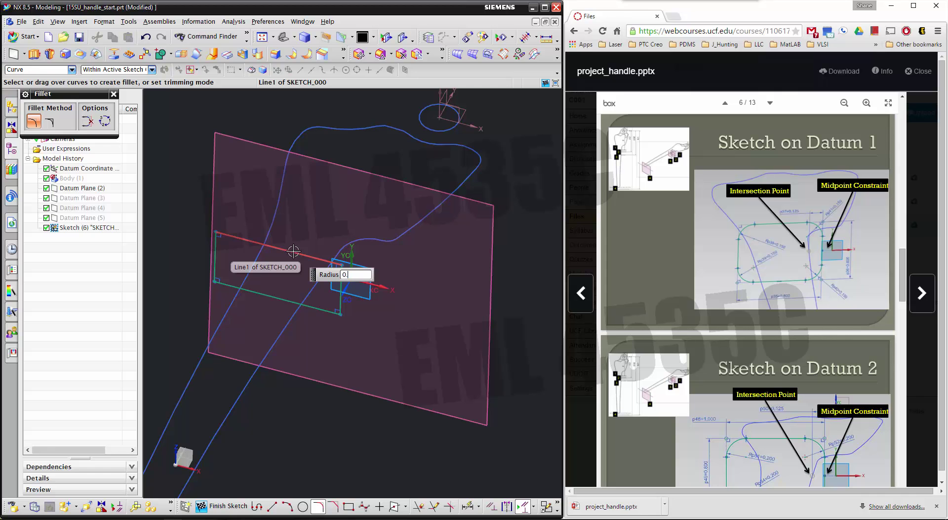
{"action": "key", "text": "Return"}
{"action": "mouse_move", "coordinate": [232, 229]}
{"action": "left_mouse_down"}
{"action": "mouse_move", "coordinate": [205, 286]}
{"action": "mouse_move", "coordinate": [229, 296]}
{"action": "left_mouse_up"}
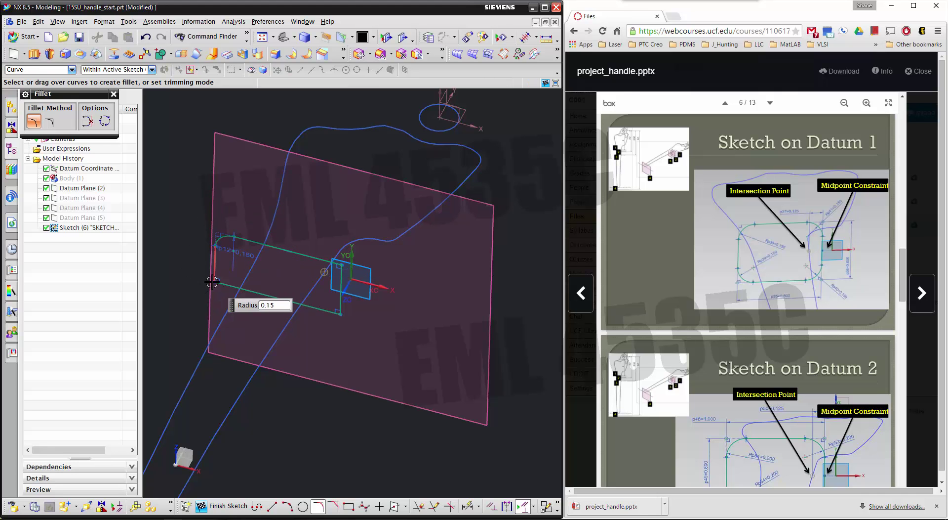
{"action": "left_click", "coordinate": [334, 271]}
{"action": "left_click", "coordinate": [335, 312]}
{"action": "left_click", "coordinate": [114, 94]}
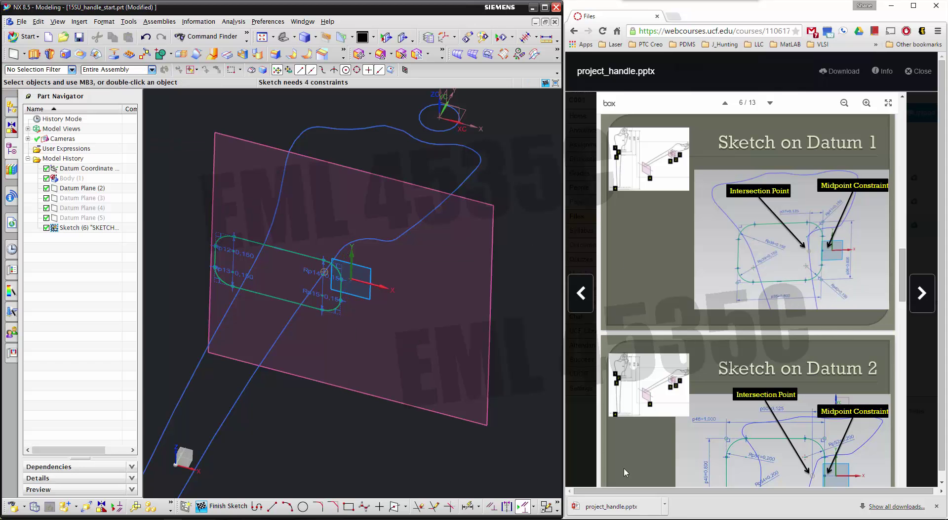
{"action": "left_click", "coordinate": [638, 501]}
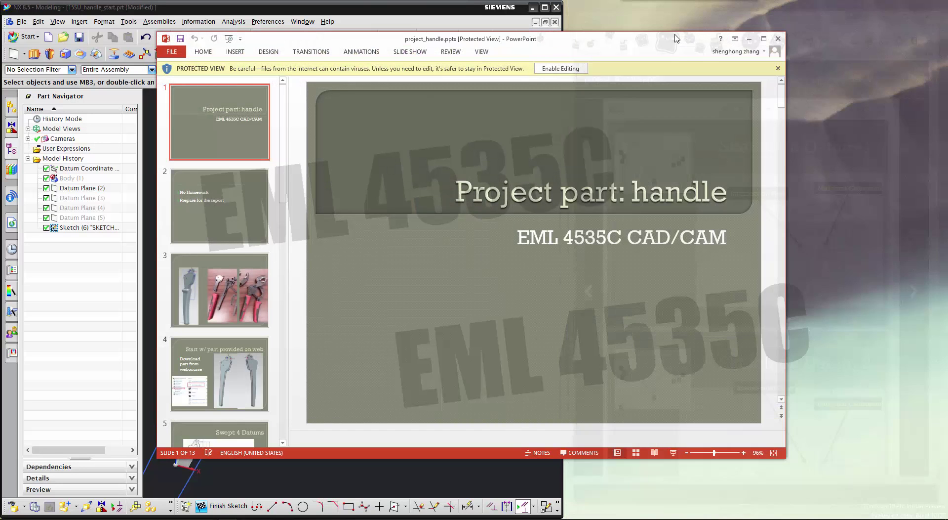
- Snap PowerPoint to the right half and show slide 6, 'Sketch on Datum 1', at 100%
{"action": "left_click_drag", "start_coordinate": [597, 43], "coordinate": [947, 106]}
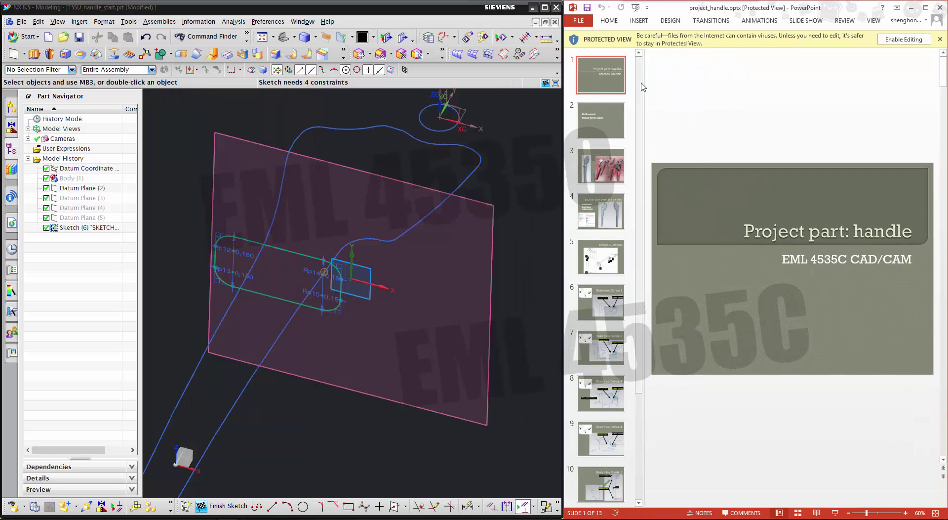
{"action": "left_click_drag", "start_coordinate": [645, 80], "coordinate": [580, 81]}
{"action": "scroll", "coordinate": [717, 247], "scroll_direction": "down", "scroll_amount": 3}
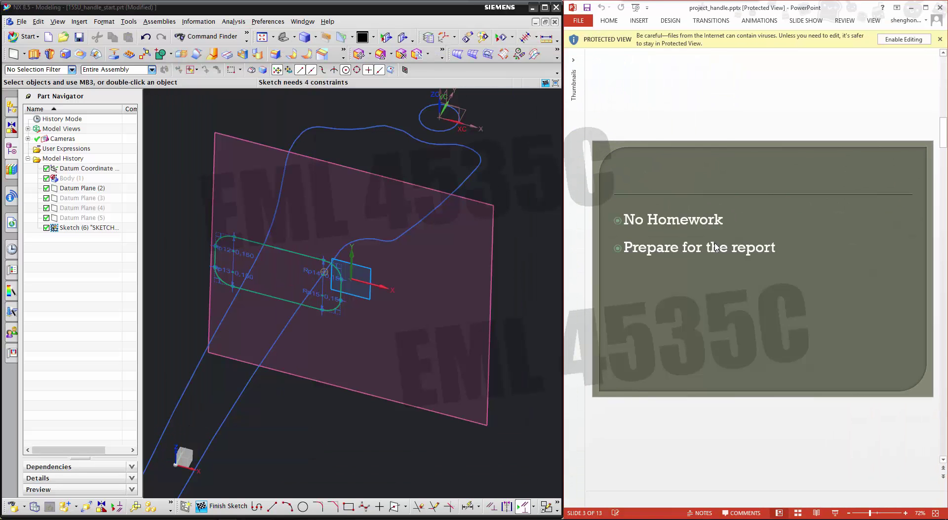
{"action": "scroll", "coordinate": [717, 247], "scroll_direction": "down", "scroll_amount": 1}
{"action": "scroll", "coordinate": [729, 249], "scroll_direction": "down", "scroll_amount": 1}
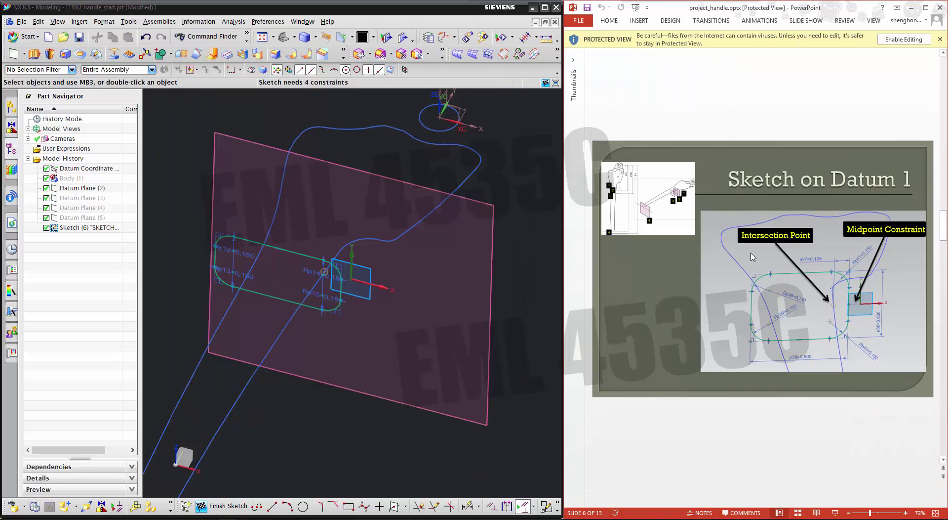
{"action": "left_click", "coordinate": [905, 513]}
{"action": "left_click", "coordinate": [906, 513]}
{"action": "left_click", "coordinate": [905, 513]}
{"action": "left_click_drag", "start_coordinate": [892, 487], "coordinate": [922, 487]}
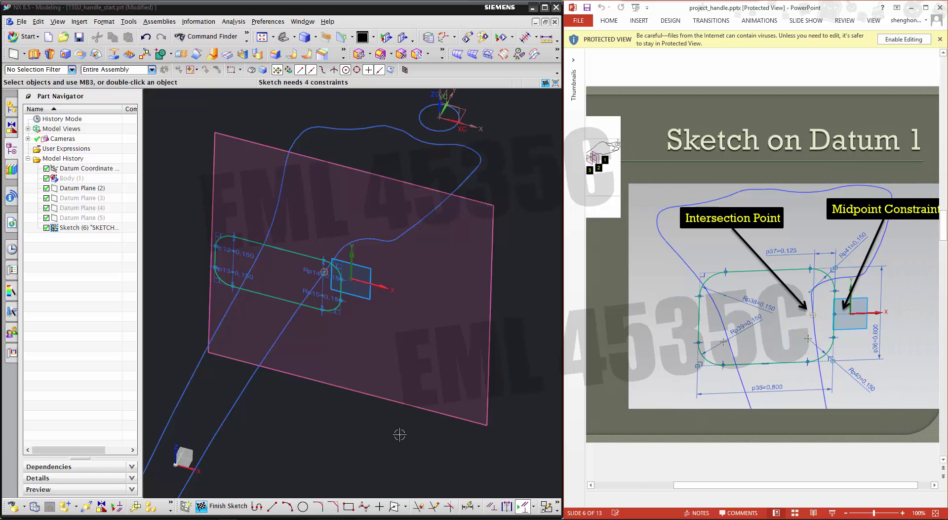
- Dimension the rounded rectangle's height to 0.6
{"action": "left_click", "coordinate": [392, 485]}
{"action": "left_click", "coordinate": [467, 505]}
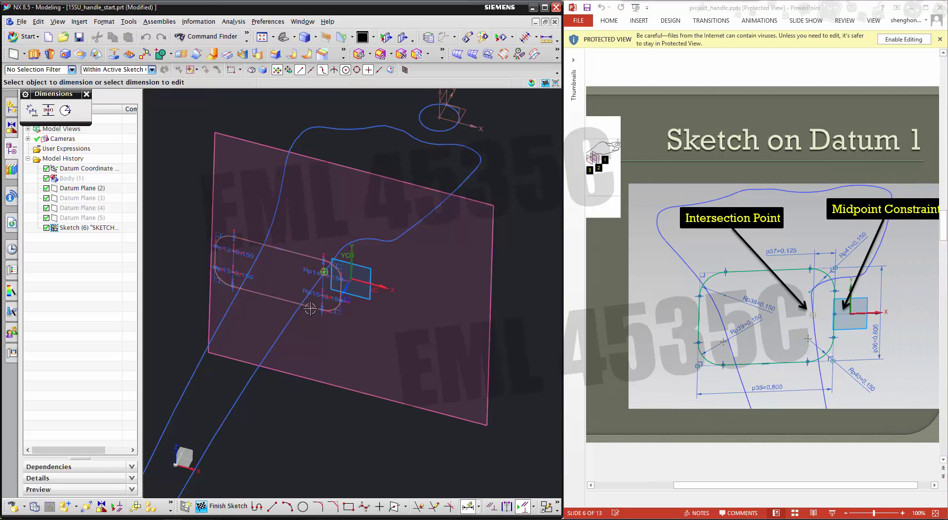
{"action": "left_click", "coordinate": [276, 299]}
{"action": "left_click", "coordinate": [302, 254]}
{"action": "left_click", "coordinate": [404, 308]}
{"action": "type", "text": ".6"}
{"action": "key", "text": "Return"}
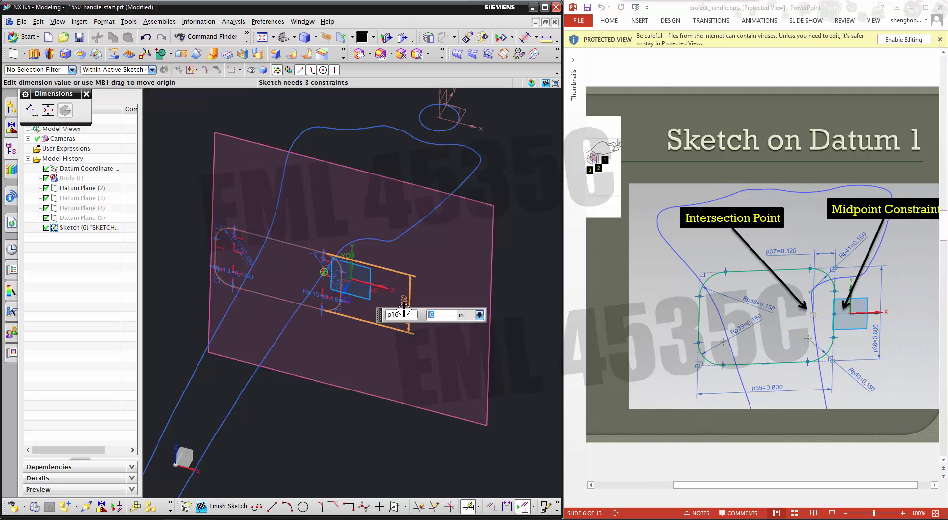
{"action": "left_click", "coordinate": [339, 284]}
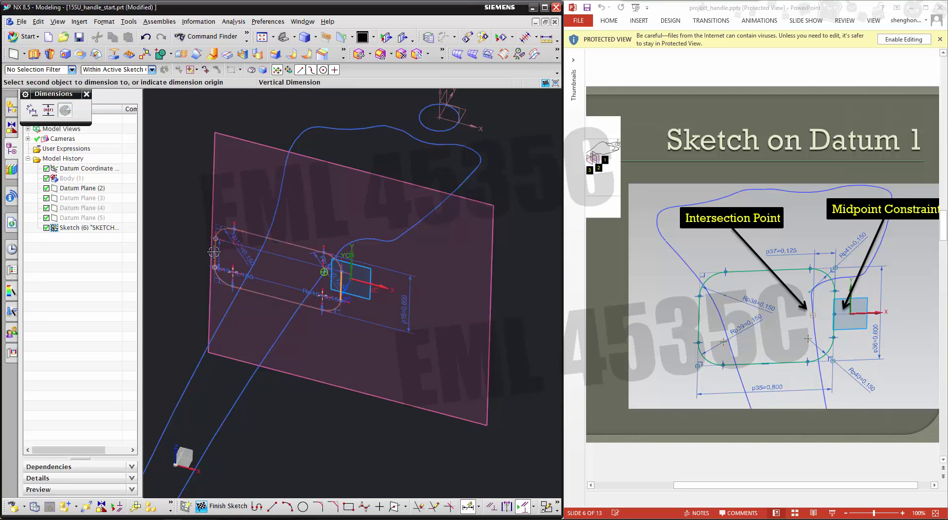
- Add a 0.8 width dimension and drag the profile right and up
{"action": "left_click", "coordinate": [252, 319]}
{"action": "type", "text": ".8"}
{"action": "key", "text": "Return"}
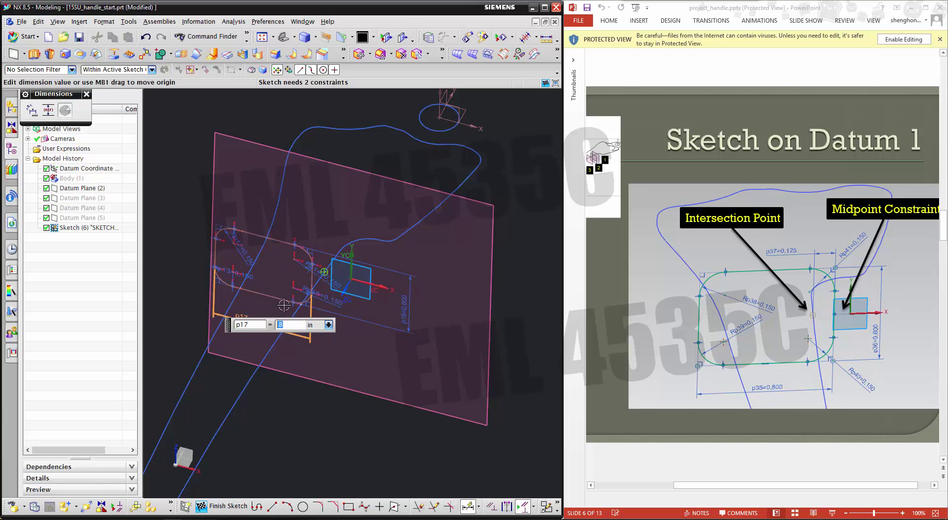
{"action": "middle_click", "coordinate": [407, 326]}
{"action": "scroll", "coordinate": [410, 311], "scroll_direction": "up", "scroll_amount": 5}
{"action": "mouse_move", "coordinate": [416, 300]}
{"action": "middle_mouse_down", "text": "shift"}
{"action": "mouse_move", "coordinate": [374, 341]}
{"action": "mouse_move", "coordinate": [345, 336]}
{"action": "middle_mouse_up", "text": "shift"}
{"action": "mouse_move", "coordinate": [332, 317]}
{"action": "left_mouse_down"}
{"action": "mouse_move", "coordinate": [355, 322]}
{"action": "mouse_move", "coordinate": [339, 296]}
{"action": "mouse_move", "coordinate": [349, 303]}
{"action": "left_mouse_up"}
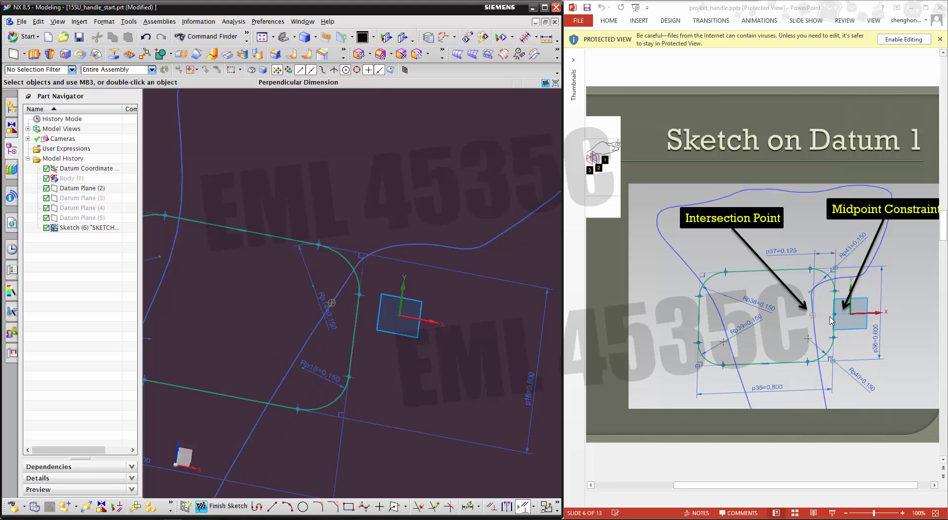
- Add perpendicular dimension p18 of 0.125 on the right straight edge
{"action": "left_click", "coordinate": [468, 506]}
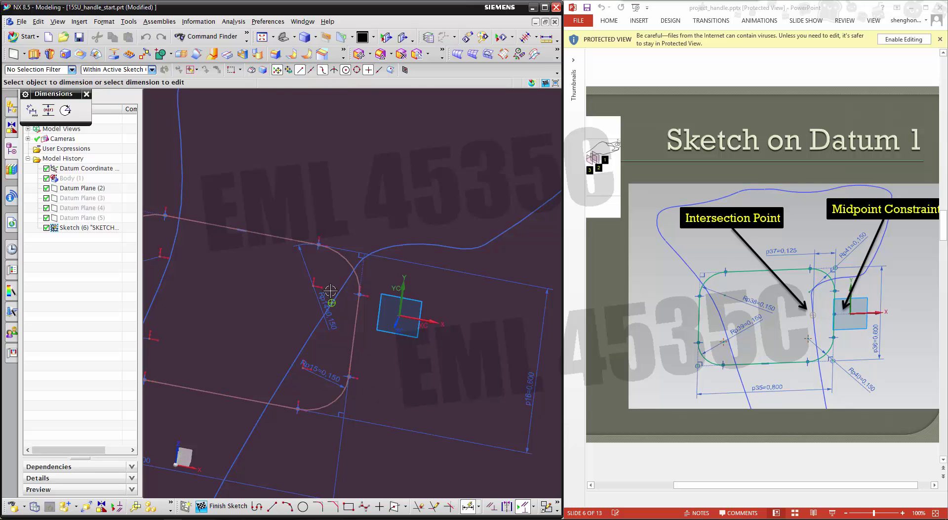
{"action": "left_click", "coordinate": [354, 333]}
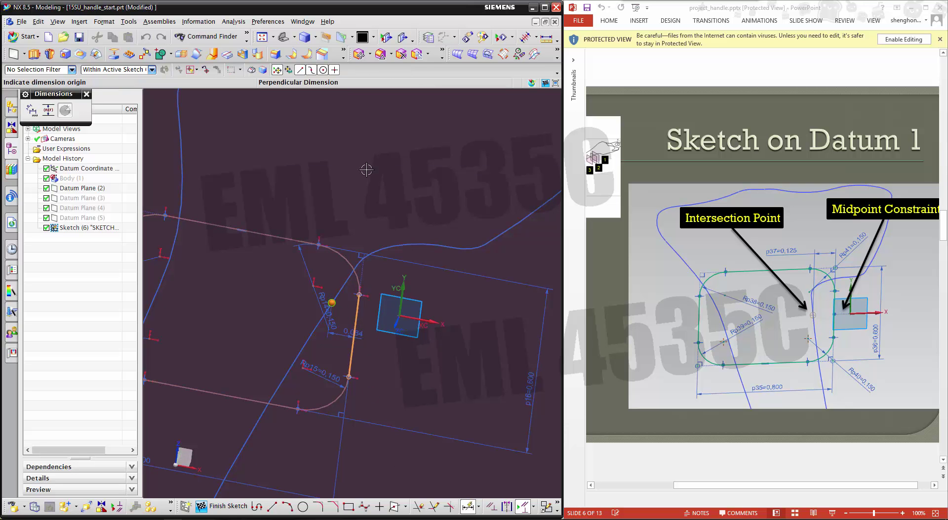
{"action": "left_click", "coordinate": [322, 159]}
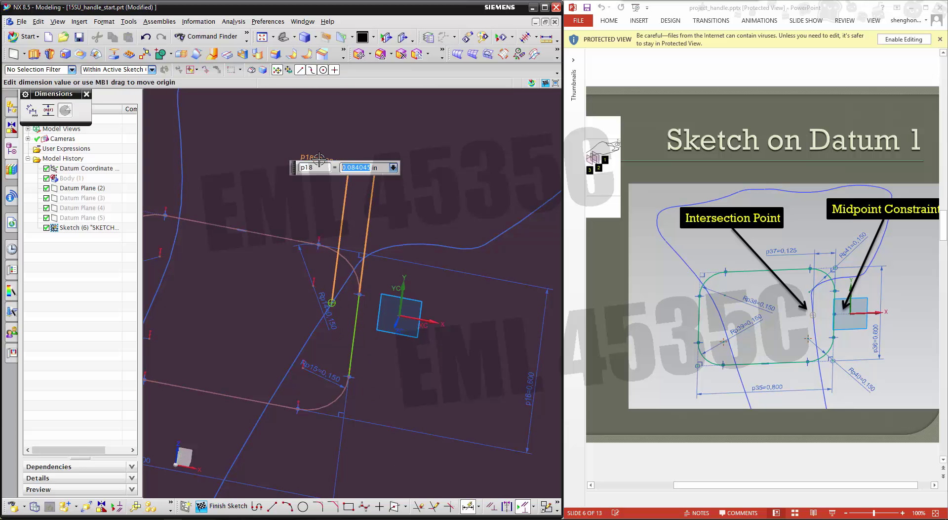
{"action": "type", "text": ".1"}
{"action": "type", "text": "25"}
{"action": "key", "text": "Return"}
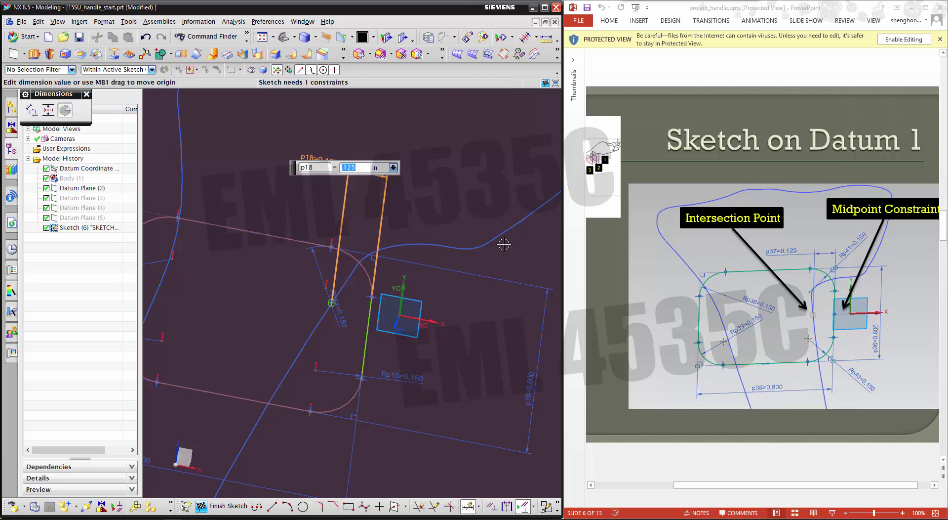
{"action": "scroll", "coordinate": [504, 244], "scroll_direction": "down", "scroll_amount": 1}
{"action": "scroll", "coordinate": [503, 244], "scroll_direction": "up", "scroll_amount": 1}
- Constrain the rectangle's centre point to the midpoint of the line
{"action": "left_click", "coordinate": [491, 506]}
{"action": "left_click", "coordinate": [54, 142]}
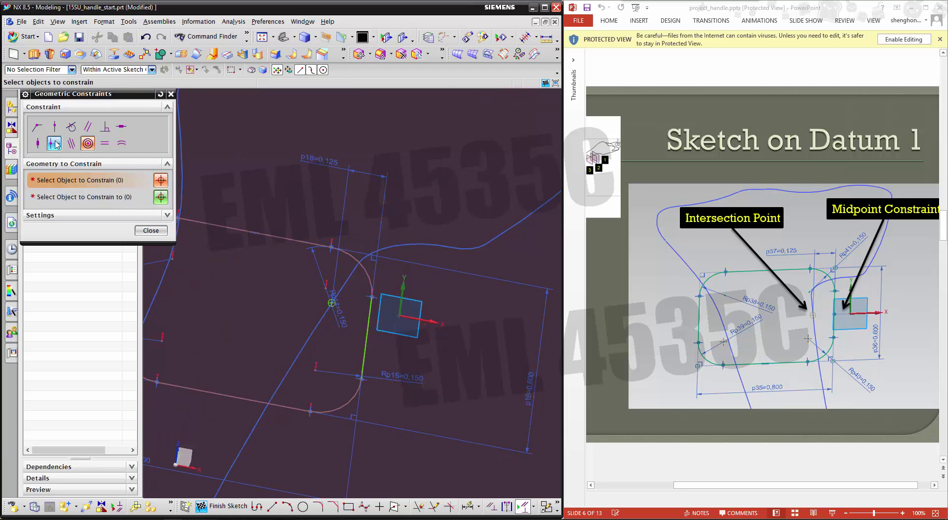
{"action": "left_click", "coordinate": [399, 315]}
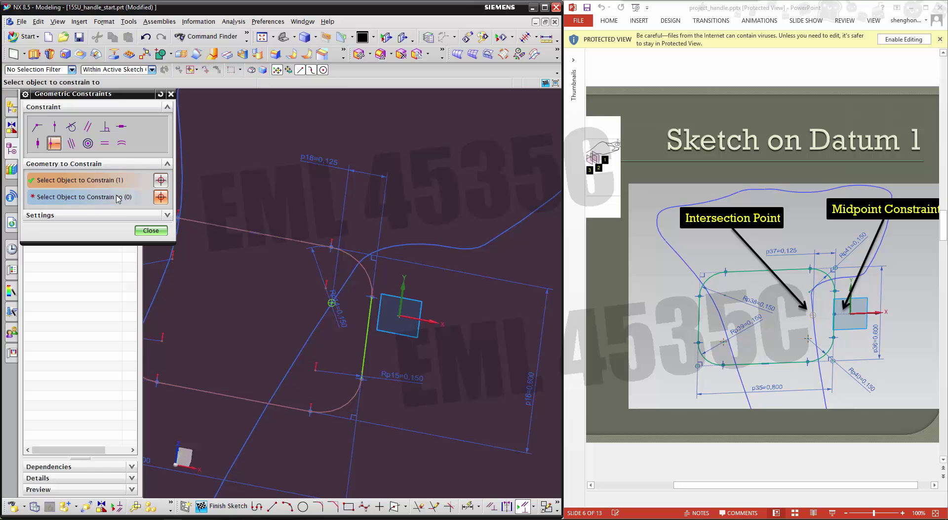
{"action": "left_click", "coordinate": [367, 331]}
{"action": "scroll", "coordinate": [508, 339], "scroll_direction": "down", "scroll_amount": 2}
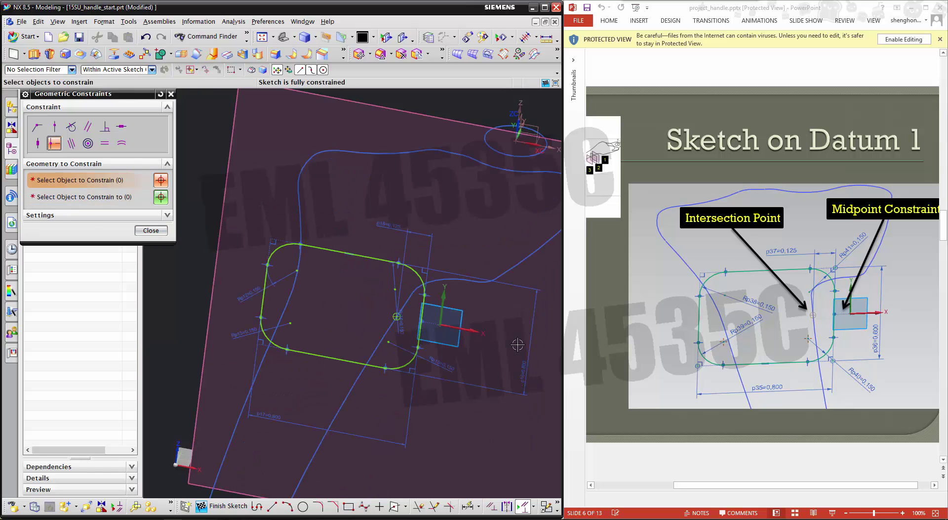
{"action": "left_click", "coordinate": [151, 231]}
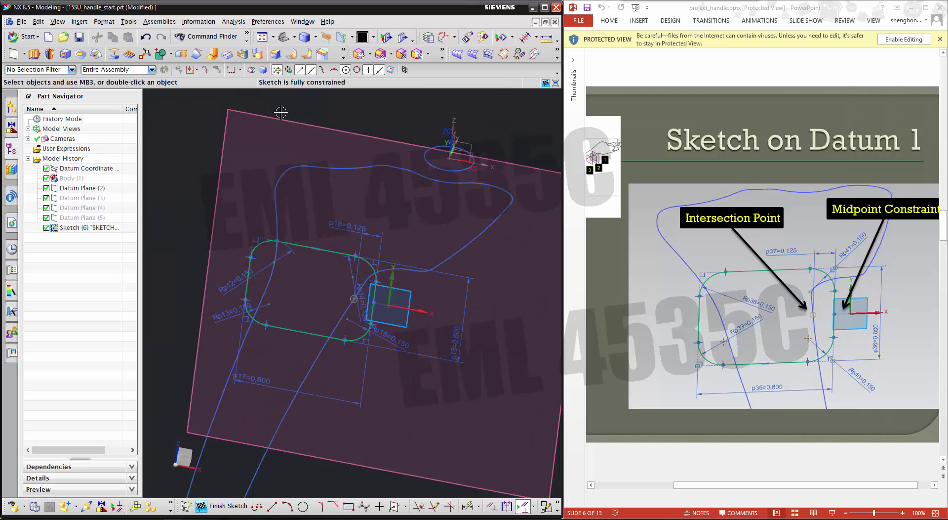
- Exit Sketch (6) and hide Datum Plane (2)
{"action": "scroll", "coordinate": [496, 271], "scroll_direction": "down", "scroll_amount": 3}
{"action": "middle_click_drag", "start_coordinate": [495, 271], "coordinate": [459, 296]}
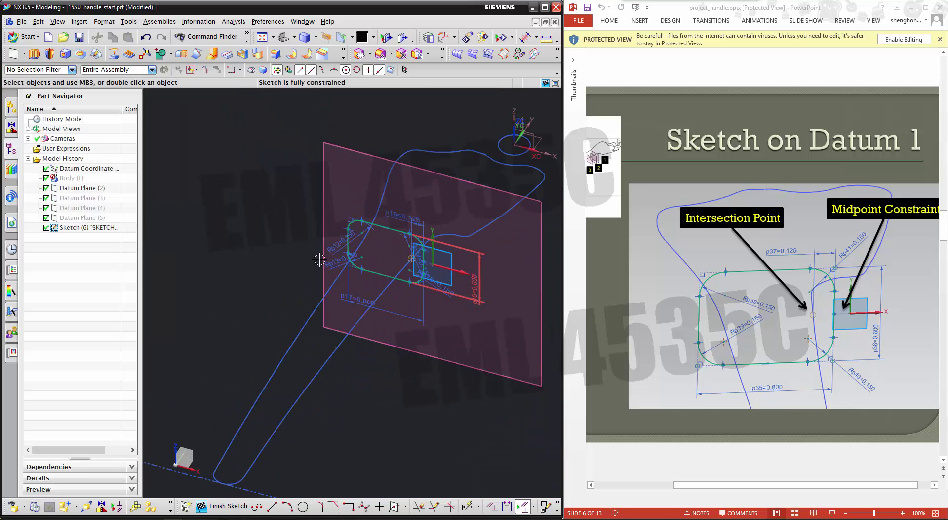
{"action": "left_click", "coordinate": [225, 505]}
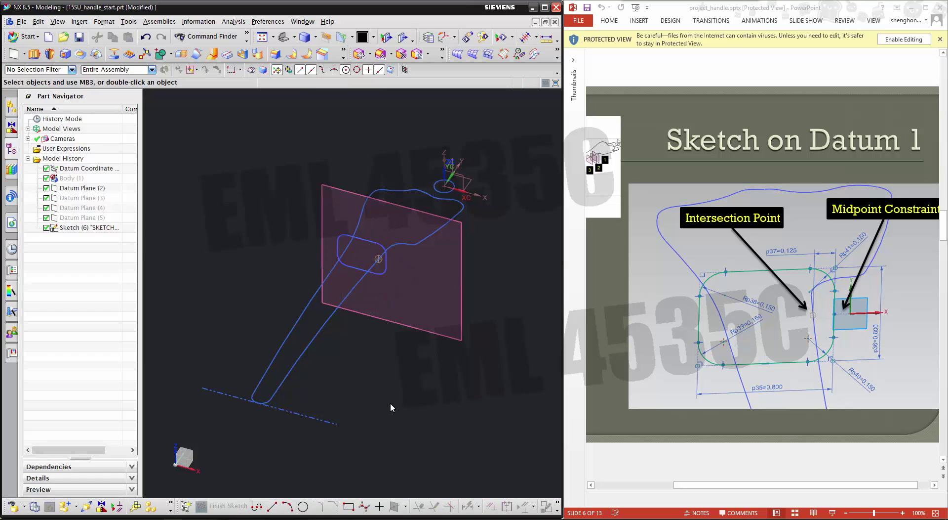
{"action": "right_click", "coordinate": [460, 289]}
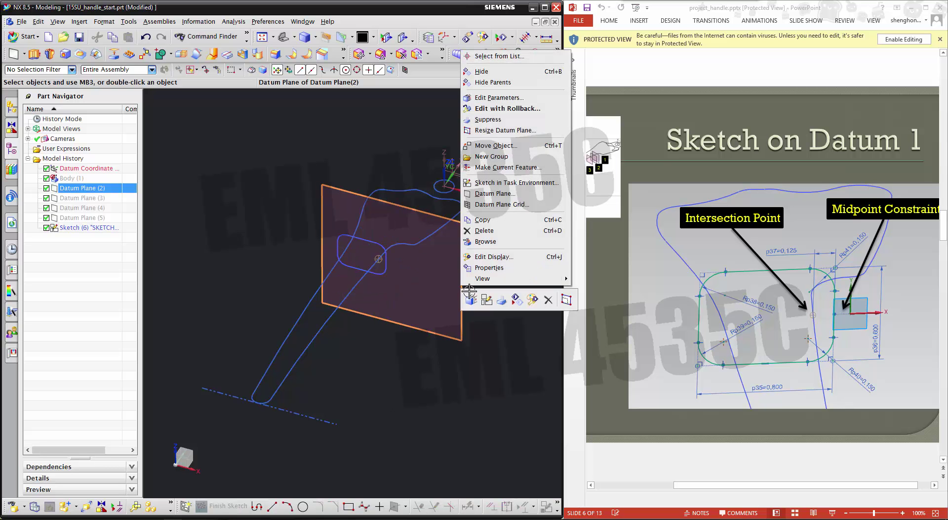
{"action": "left_click", "coordinate": [516, 300]}
{"action": "scroll", "coordinate": [701, 336], "scroll_direction": "down", "scroll_amount": 1}
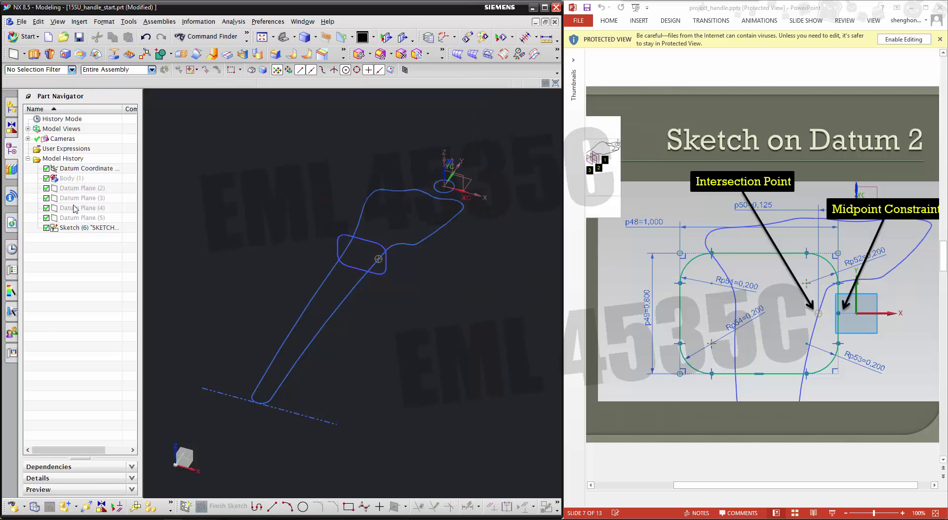
- Create Sketch (7) on Datum Plane (3), chosen from the Part Navigator
{"action": "left_click", "coordinate": [186, 506]}
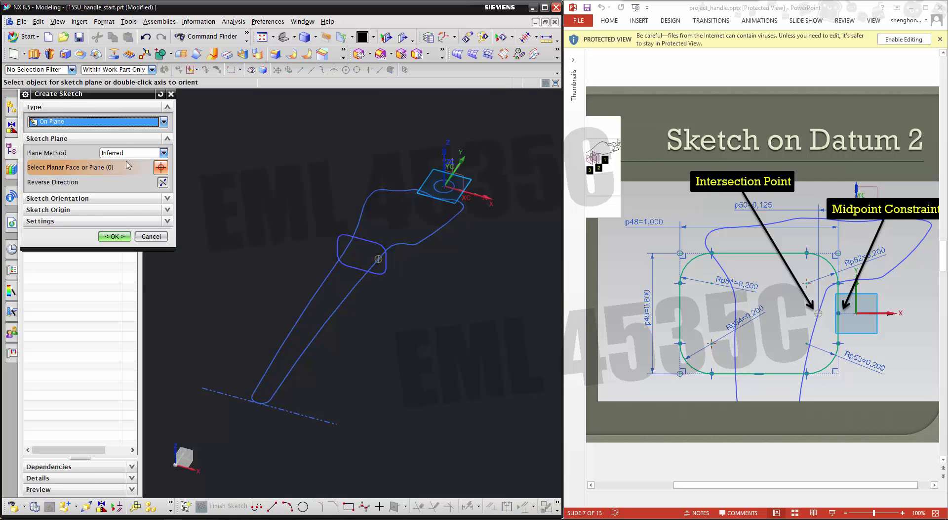
{"action": "left_click_drag", "start_coordinate": [118, 99], "coordinate": [264, 134]}
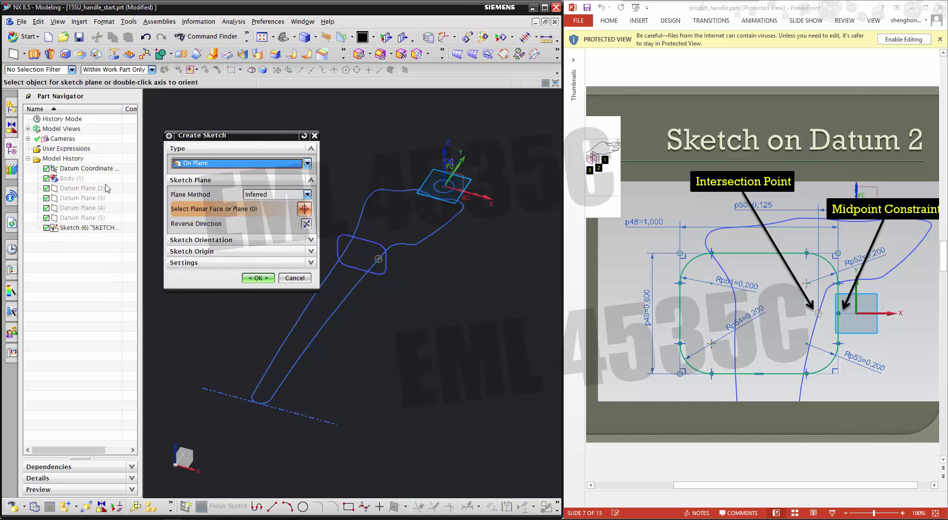
{"action": "left_click", "coordinate": [102, 198]}
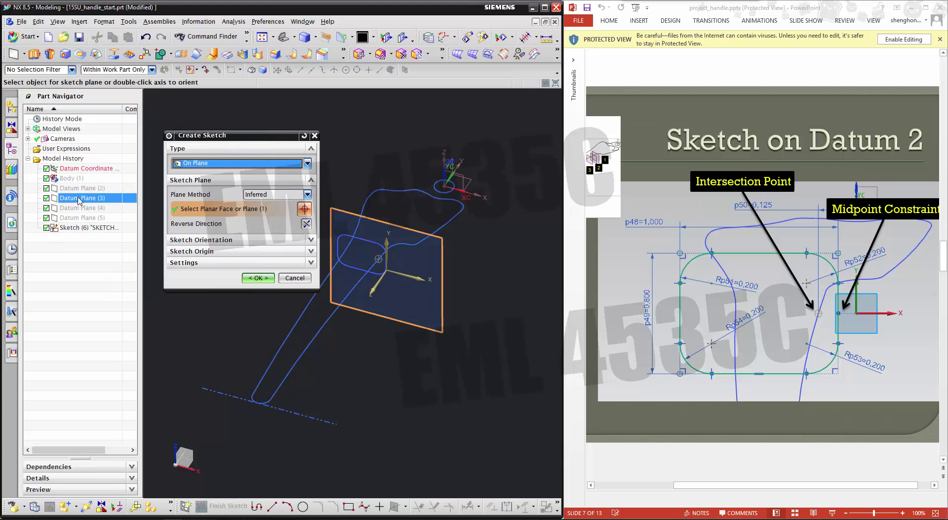
{"action": "left_click", "coordinate": [258, 277]}
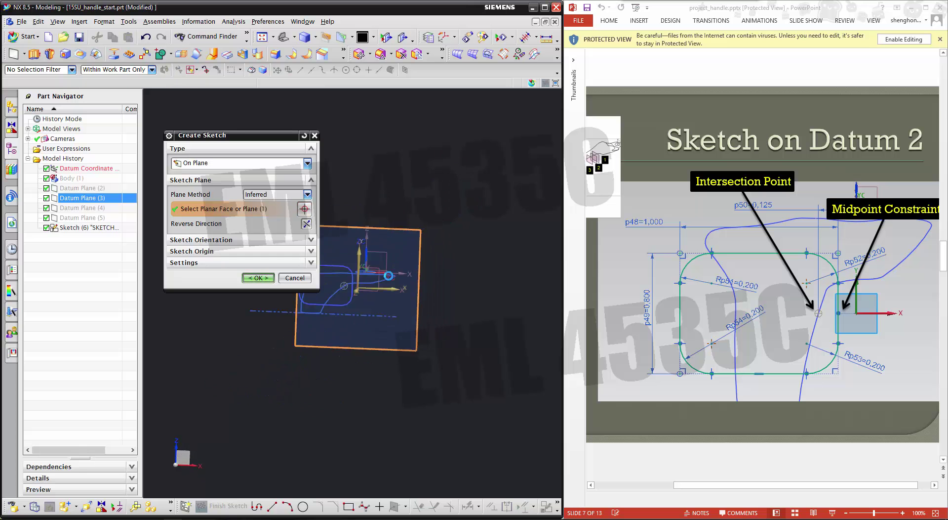
{"action": "mouse_move", "coordinate": [491, 392]}
{"action": "middle_mouse_down"}
{"action": "mouse_move", "coordinate": [466, 334]}
{"action": "mouse_move", "coordinate": [459, 355]}
{"action": "mouse_move", "coordinate": [447, 313]}
{"action": "mouse_move", "coordinate": [383, 284]}
{"action": "mouse_move", "coordinate": [378, 326]}
{"action": "mouse_move", "coordinate": [390, 328]}
{"action": "mouse_move", "coordinate": [332, 239]}
{"action": "middle_mouse_up"}
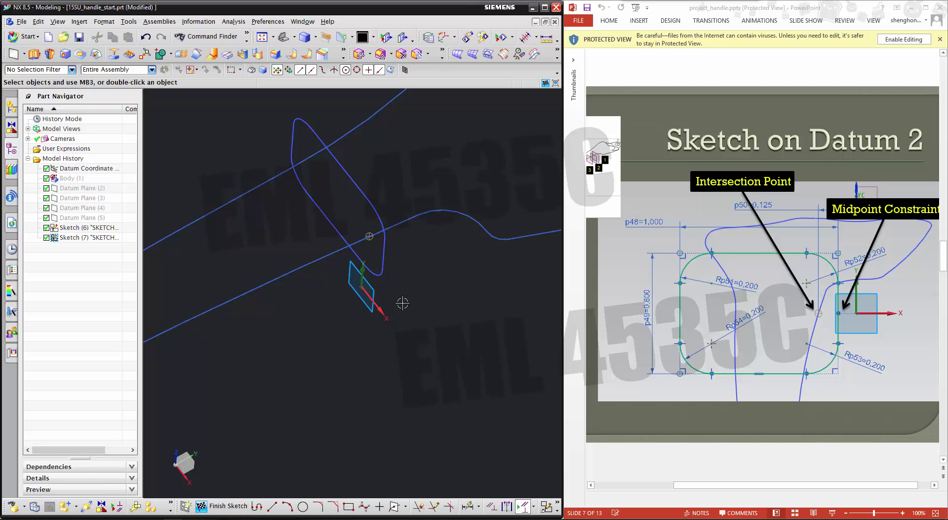
- Create an intersection point where the guide curve crosses the Sketch (7) plane
{"action": "middle_click_drag", "start_coordinate": [382, 391], "coordinate": [368, 371]}
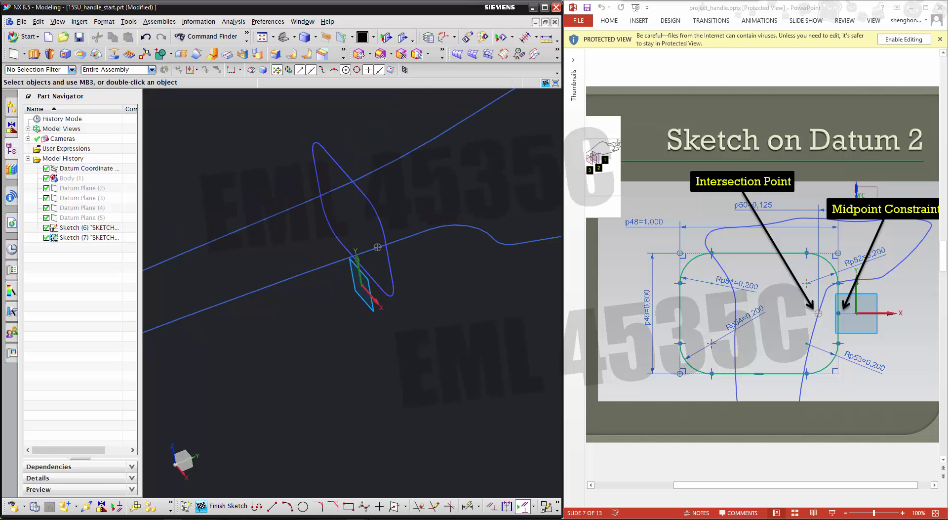
{"action": "left_click", "coordinate": [395, 507]}
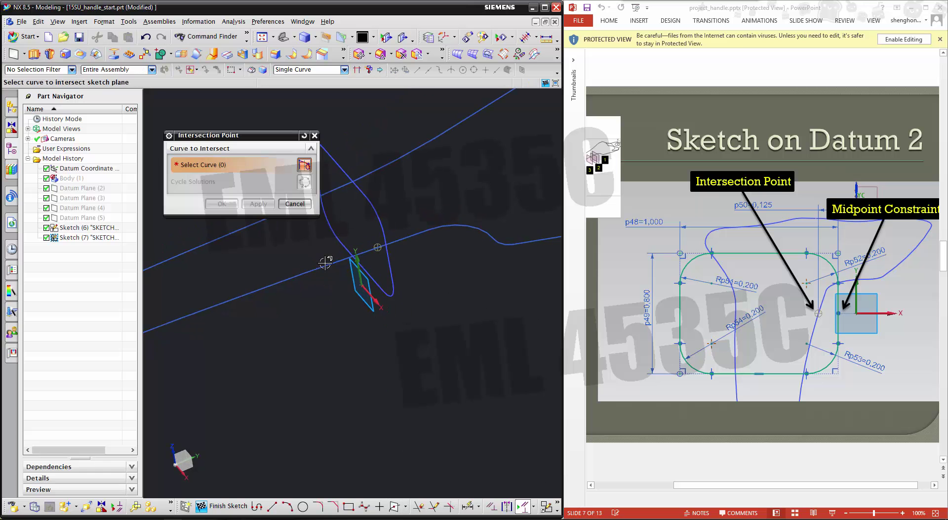
{"action": "left_click", "coordinate": [275, 282]}
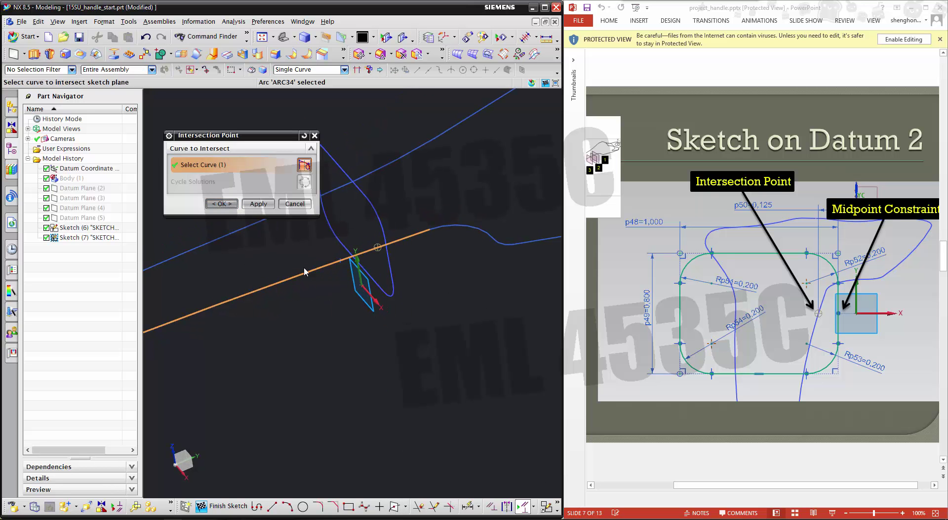
{"action": "middle_click", "coordinate": [352, 299]}
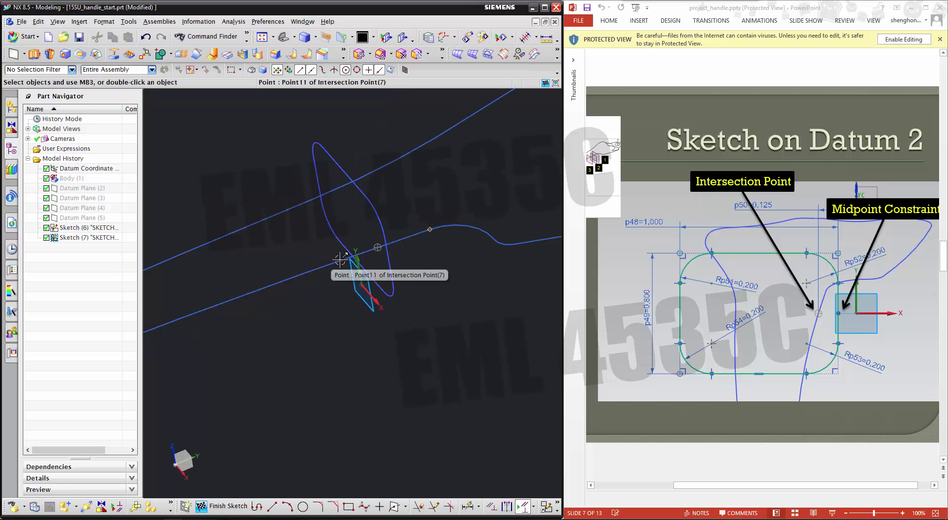
{"action": "left_click", "coordinate": [341, 259]}
{"action": "left_click", "coordinate": [401, 262]}
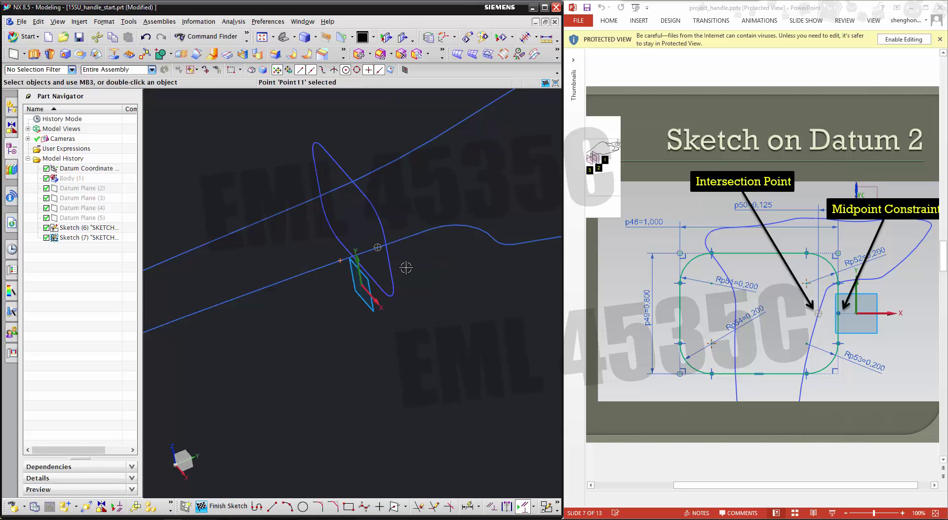
{"action": "left_click", "coordinate": [455, 257]}
- Hide Sketch (6)
{"action": "mouse_move", "coordinate": [420, 373]}
{"action": "middle_mouse_down"}
{"action": "mouse_move", "coordinate": [417, 360]}
{"action": "mouse_move", "coordinate": [319, 301]}
{"action": "middle_mouse_up"}
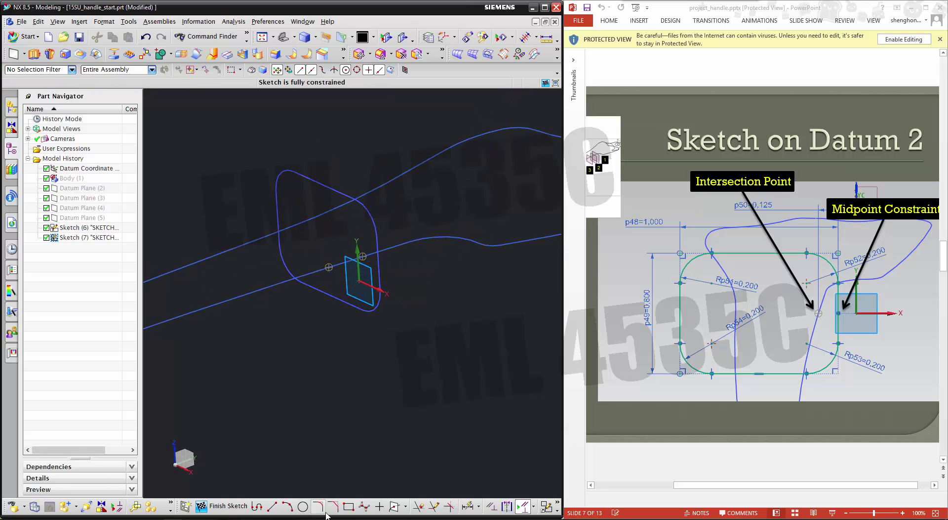
{"action": "right_click", "coordinate": [317, 176]}
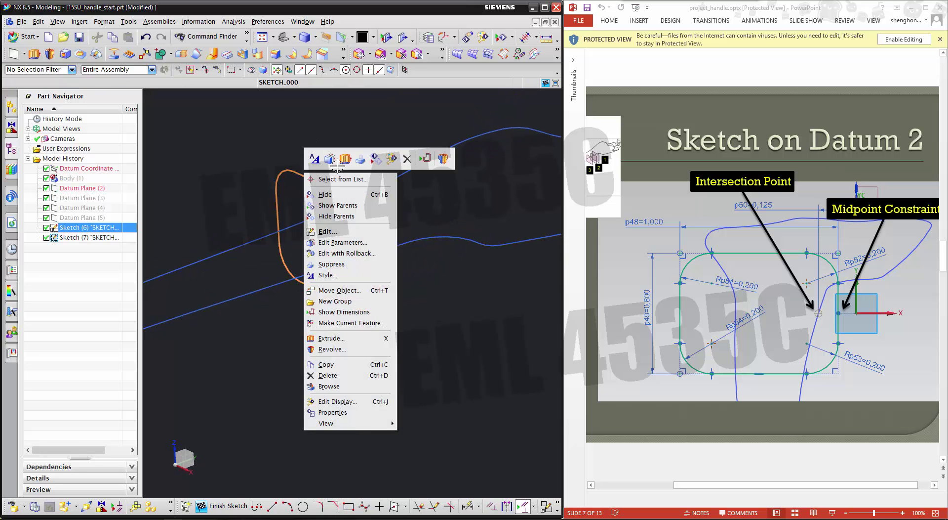
{"action": "left_click", "coordinate": [383, 158]}
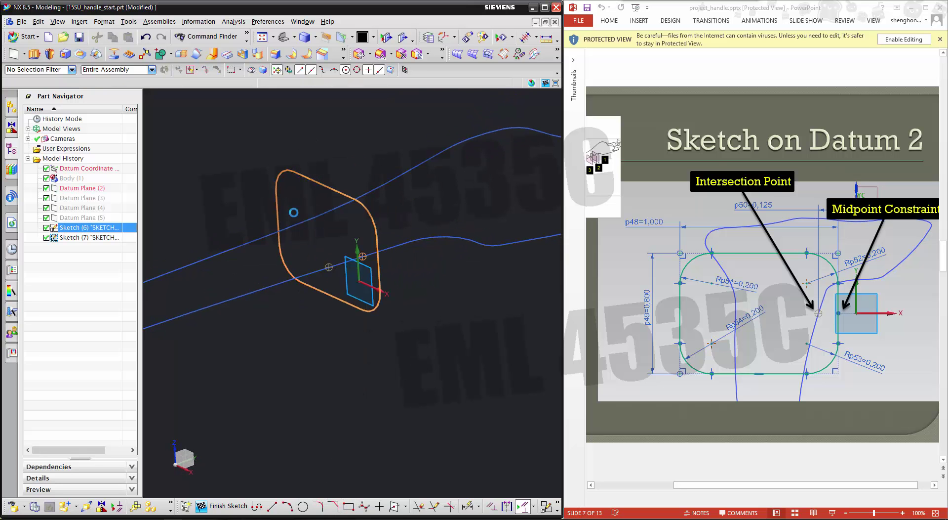
{"action": "left_click", "coordinate": [352, 509]}
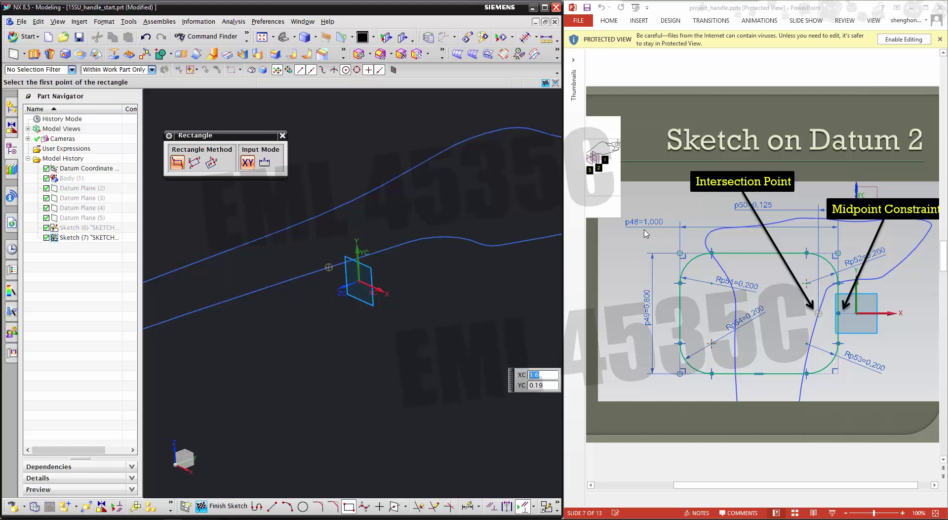
- Draw a parametric rectangle with width 1 and height 0.8 in Sketch (7)
{"action": "left_click", "coordinate": [241, 196]}
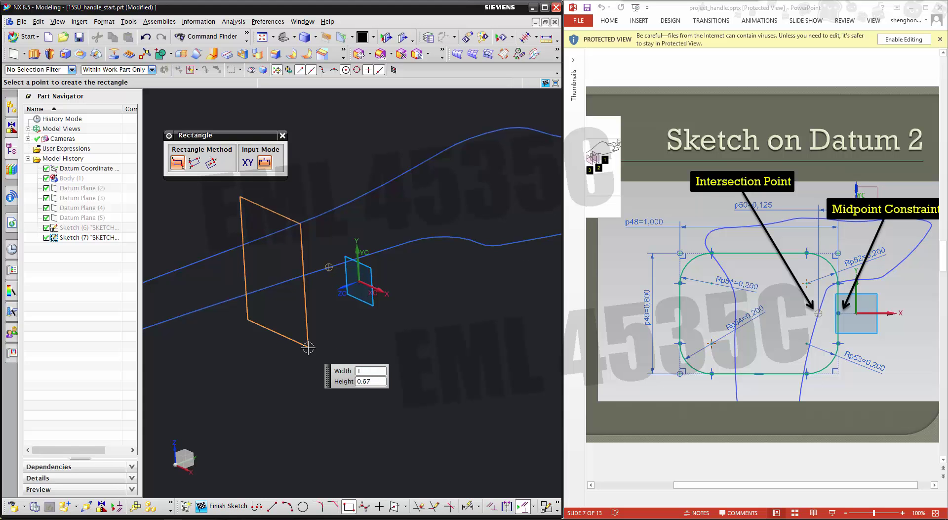
{"action": "type", "text": "1"}
{"action": "key", "text": "Tab"}
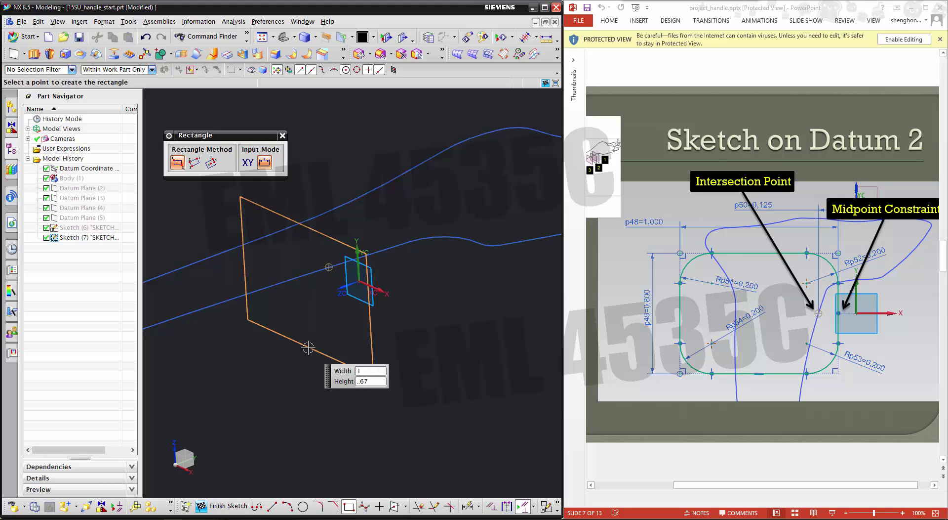
{"action": "type", "text": ".8"}
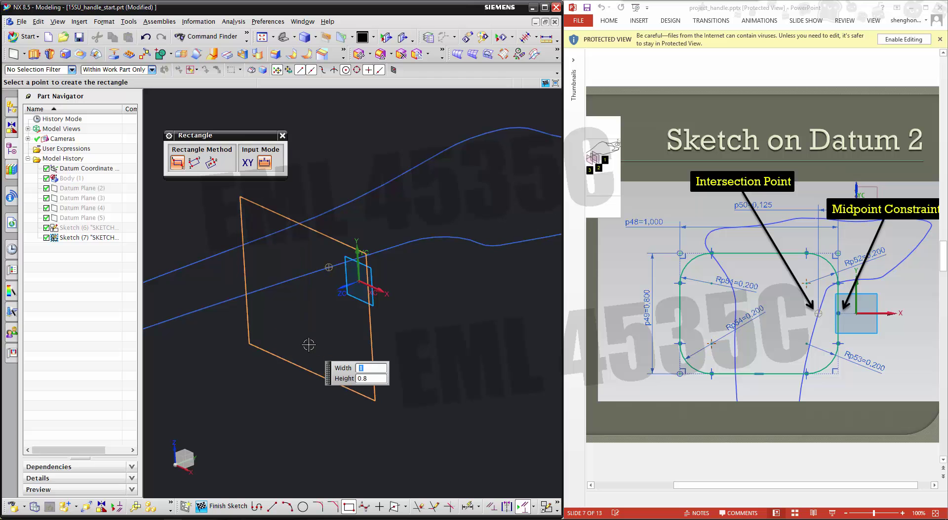
{"action": "key", "text": "Return"}
{"action": "left_click", "coordinate": [282, 135]}
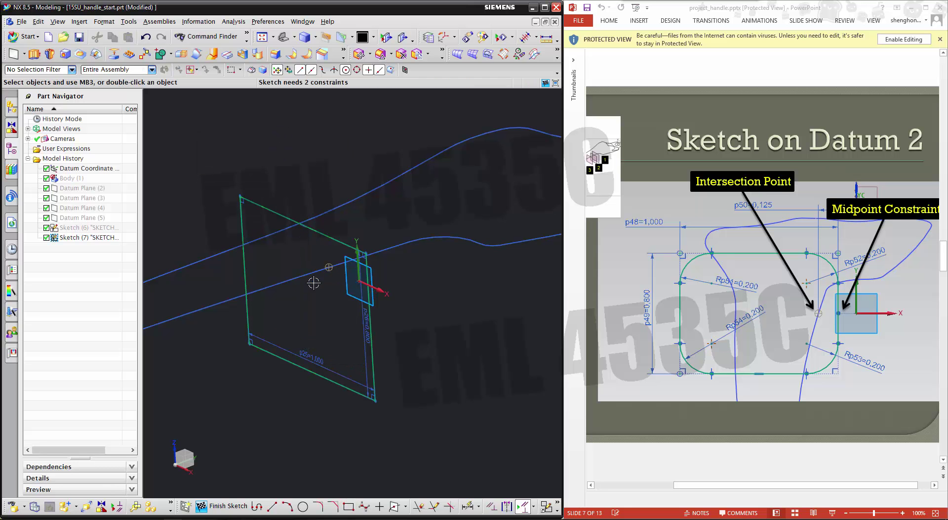
{"action": "scroll", "coordinate": [313, 277], "scroll_direction": "up", "scroll_amount": 2}
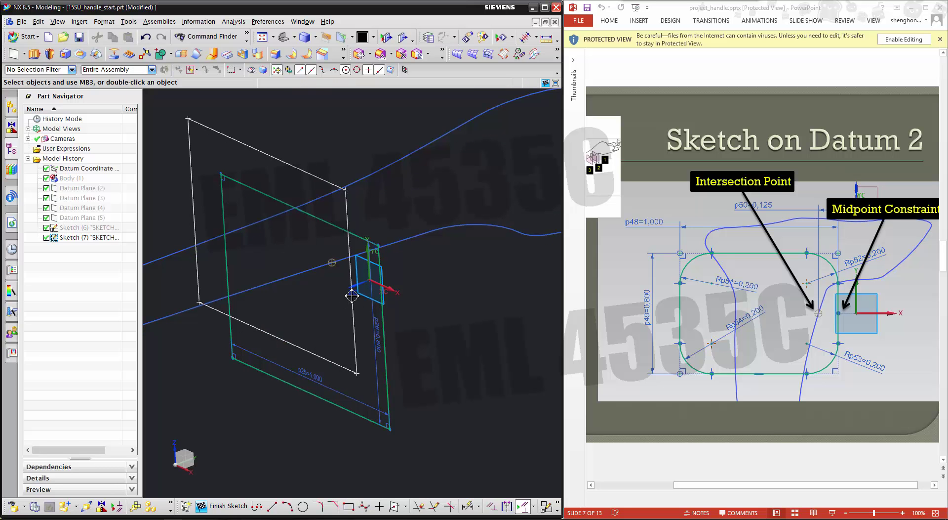
{"action": "scroll", "coordinate": [331, 230], "scroll_direction": "up", "scroll_amount": 1}
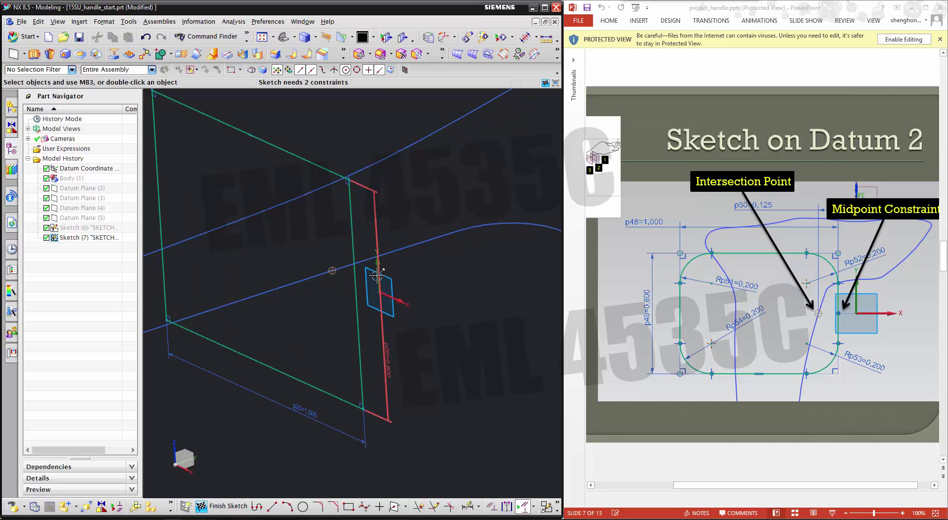
{"action": "mouse_move", "coordinate": [471, 344]}
{"action": "middle_mouse_down"}
{"action": "mouse_move", "coordinate": [476, 322]}
{"action": "mouse_move", "coordinate": [487, 339]}
{"action": "mouse_move", "coordinate": [429, 430]}
{"action": "middle_mouse_up"}
{"action": "left_click", "coordinate": [318, 506]}
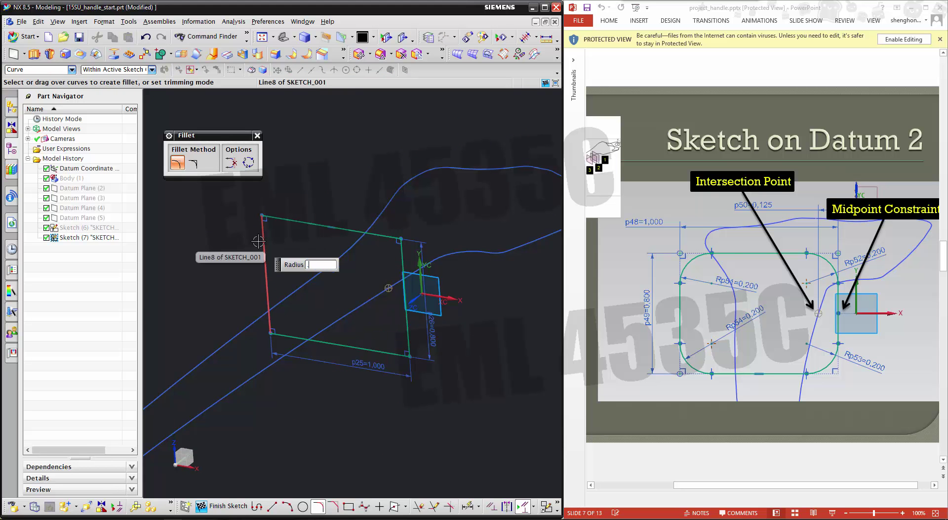
- Round all four rectangle corners with 0.2 radius fillets
{"action": "left_click", "coordinate": [259, 216]}
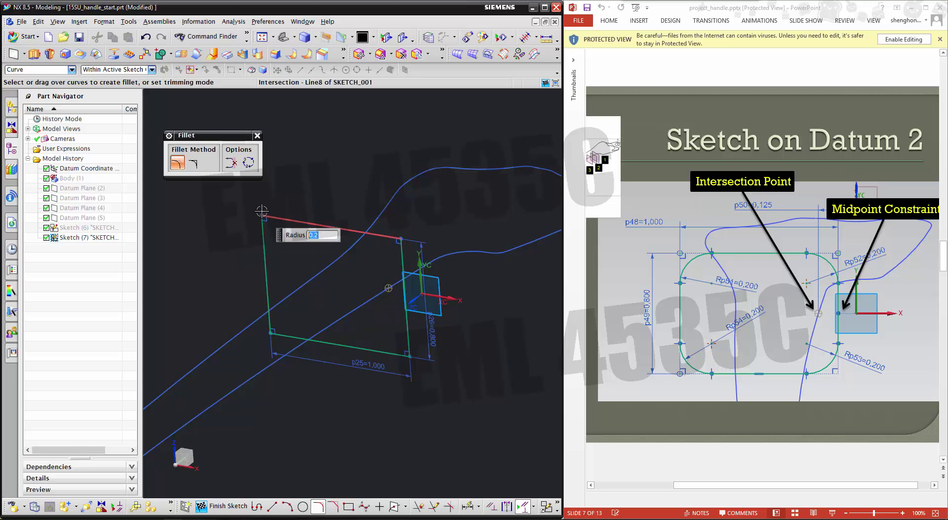
{"action": "left_click", "coordinate": [271, 332]}
{"action": "left_click", "coordinate": [402, 237]}
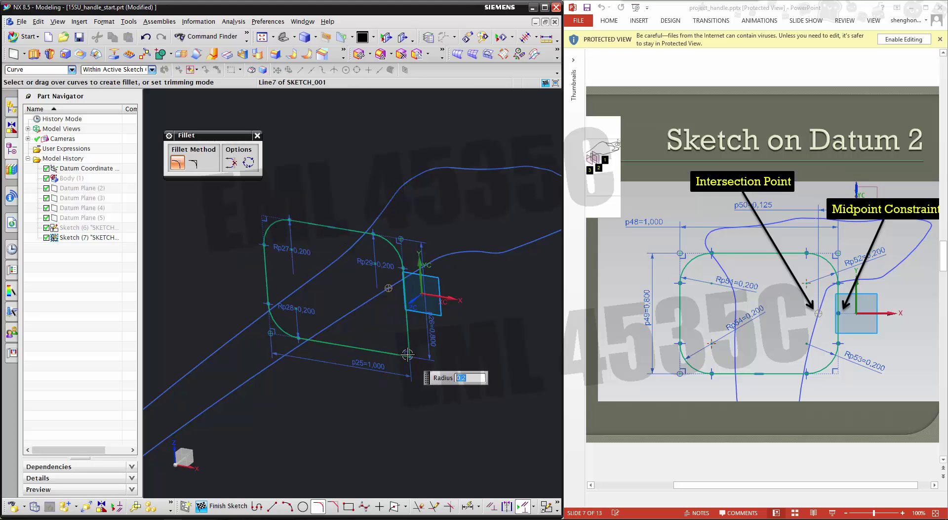
{"action": "left_click", "coordinate": [408, 356]}
{"action": "left_click", "coordinate": [408, 346]}
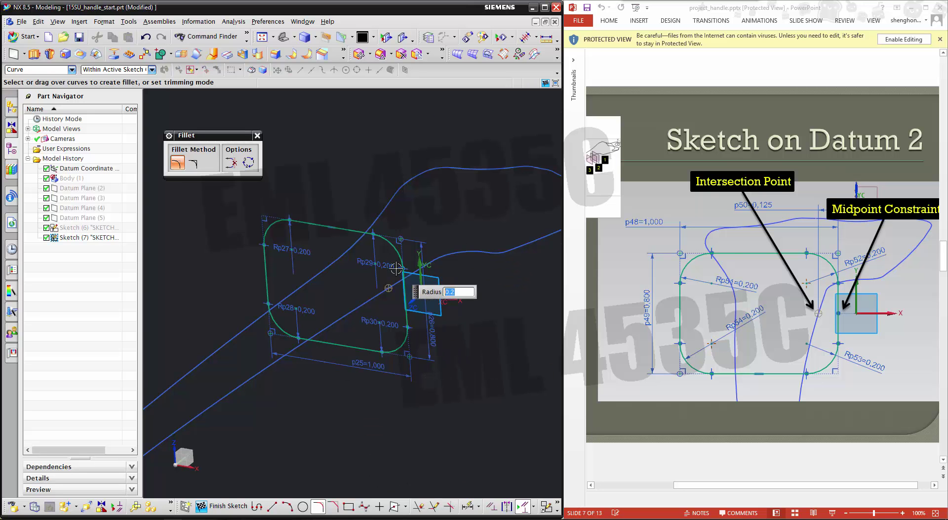
{"action": "scroll", "coordinate": [391, 272], "scroll_direction": "up", "scroll_amount": 2}
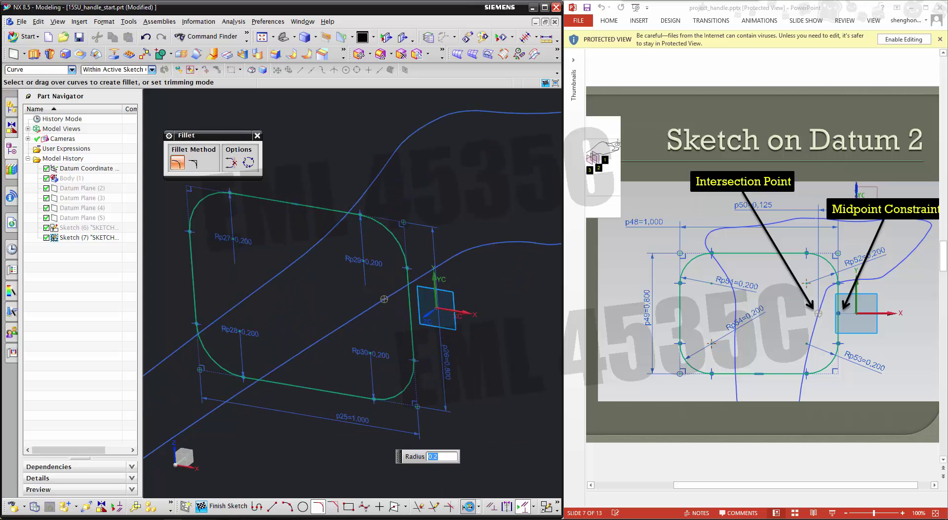
- Dimension the intersection point to the rectangle's right side as p31 (about 0.117)
{"action": "left_click", "coordinate": [468, 505]}
{"action": "left_click", "coordinate": [383, 299]}
{"action": "left_click", "coordinate": [410, 317]}
{"action": "left_click", "coordinate": [393, 181]}
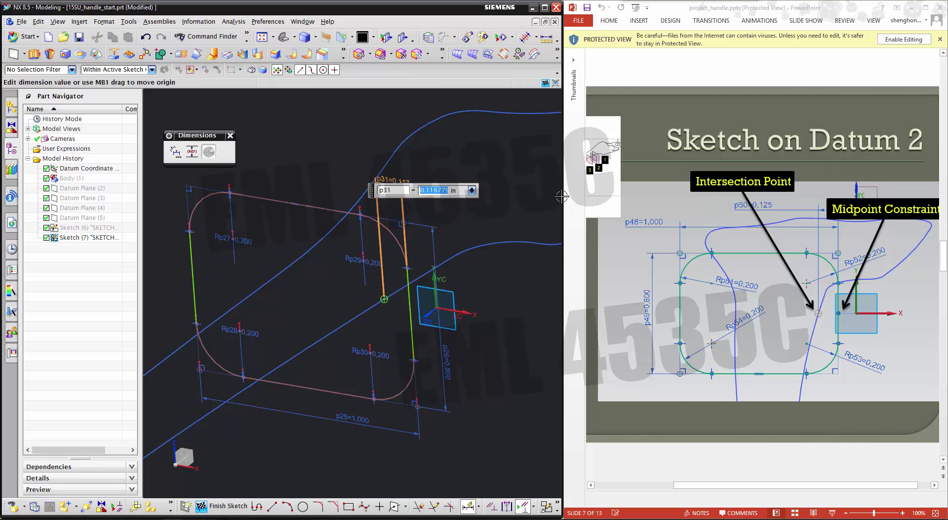
- Set p31 to 0.125, put the intersection point at the edge midpoint, and finish Sketch (7)
{"action": "type", "text": "1."}
{"action": "key", "text": "Return"}
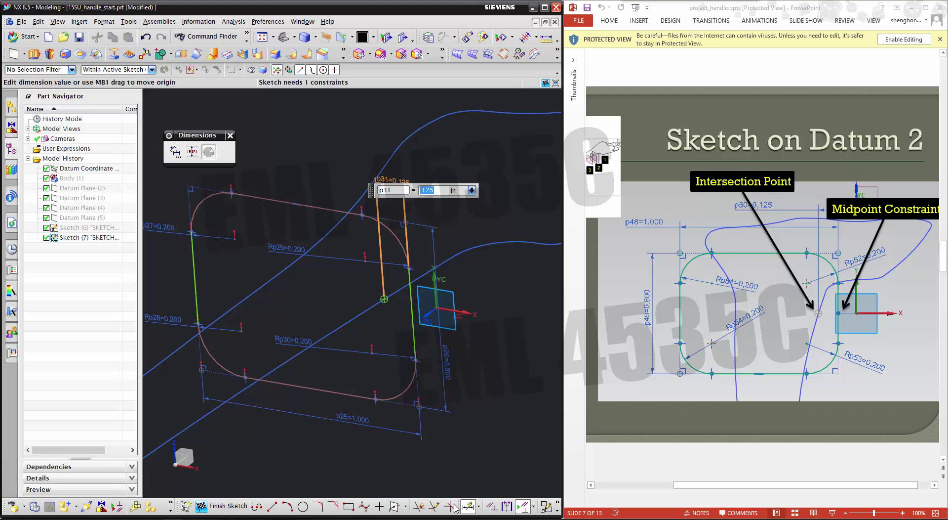
{"action": "left_click", "coordinate": [491, 506]}
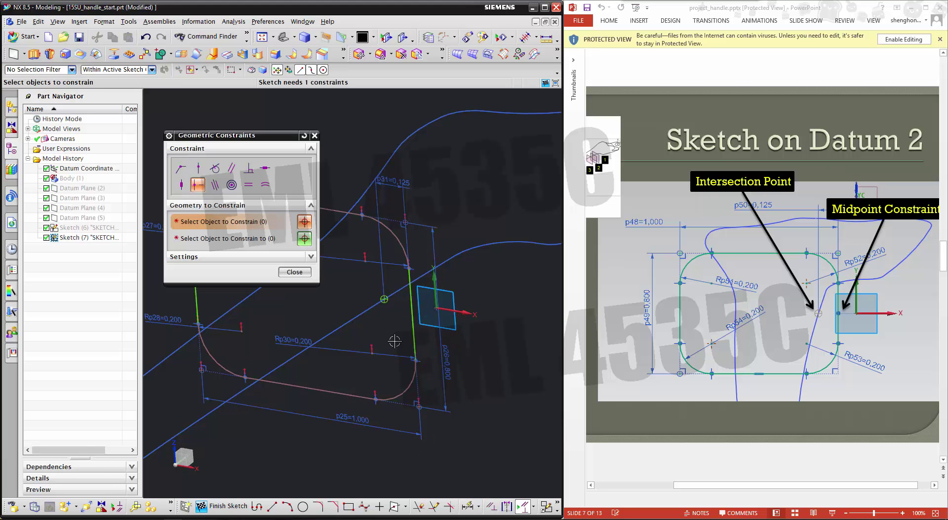
{"action": "left_click", "coordinate": [421, 309]}
{"action": "left_click", "coordinate": [413, 311]}
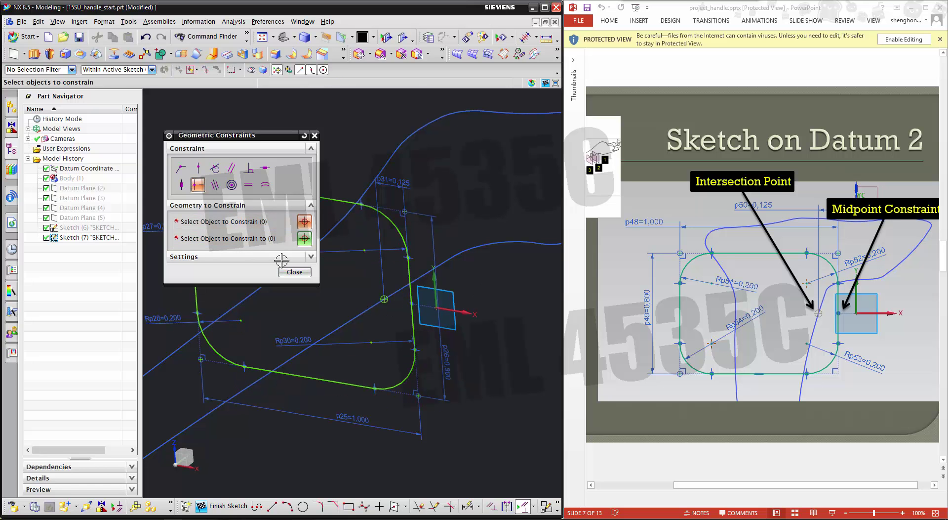
{"action": "left_click", "coordinate": [294, 272]}
{"action": "scroll", "coordinate": [442, 279], "scroll_direction": "down", "scroll_amount": 3}
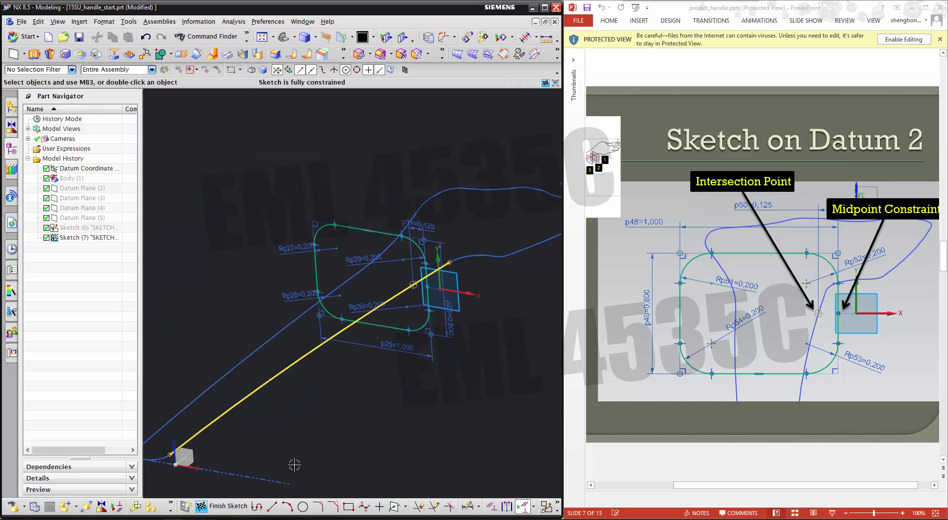
{"action": "left_click", "coordinate": [237, 506]}
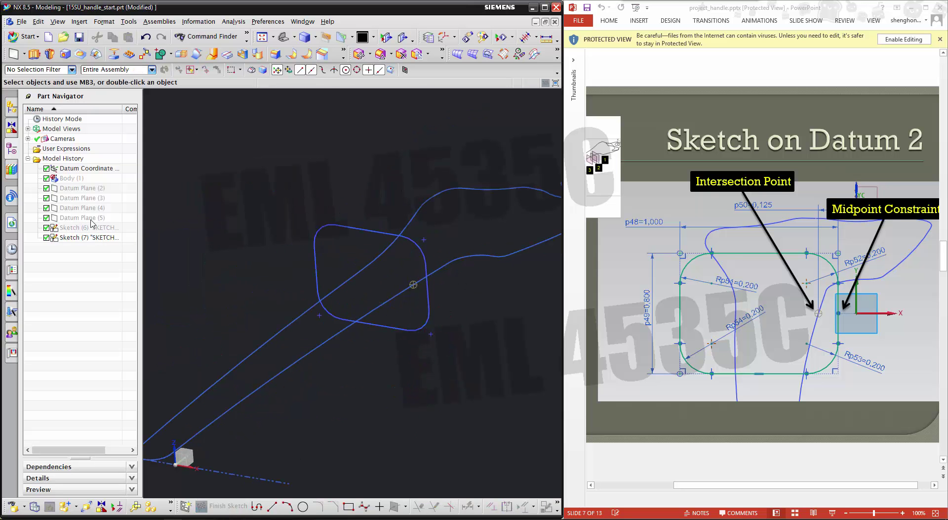
- Create a new sketch on Datum Plane (4)
{"action": "left_click", "coordinate": [186, 506]}
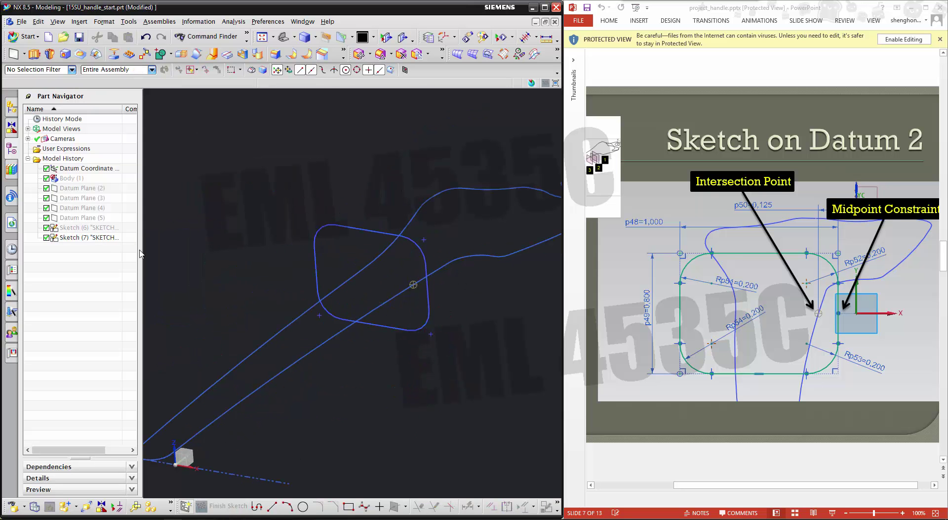
{"action": "left_click", "coordinate": [95, 208]}
{"action": "left_click", "coordinate": [257, 277]}
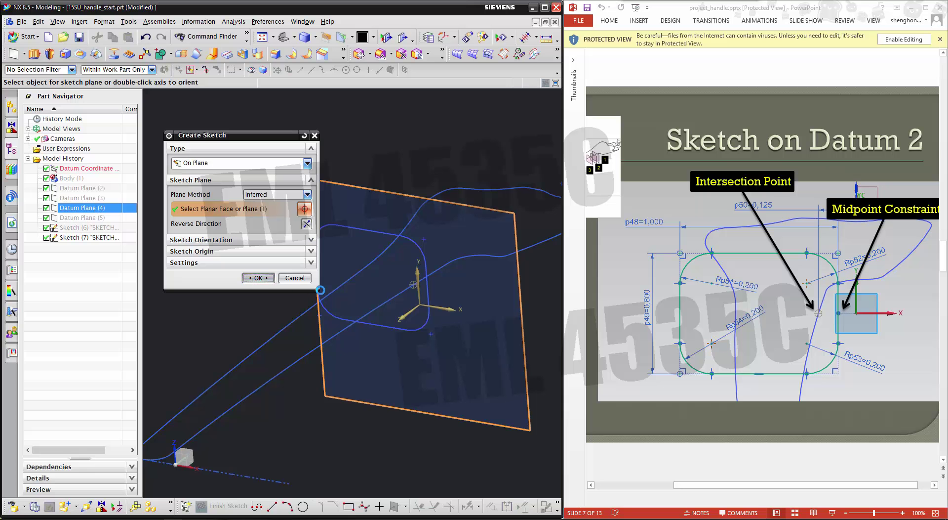
{"action": "mouse_move", "coordinate": [413, 339]}
{"action": "middle_mouse_down"}
{"action": "mouse_move", "coordinate": [349, 364]}
{"action": "mouse_move", "coordinate": [303, 349]}
{"action": "mouse_move", "coordinate": [336, 243]}
{"action": "middle_mouse_up"}
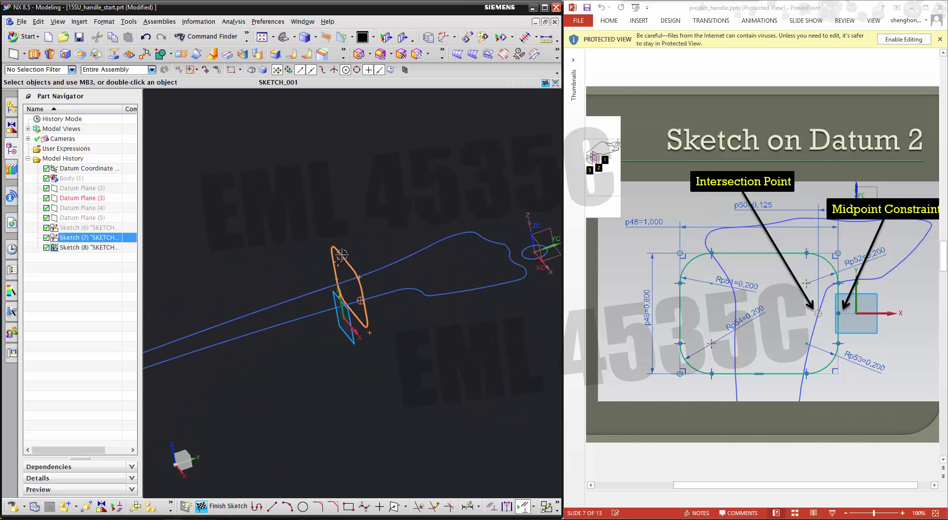
- Hide the Sketch (7) section and show the Sketch (6) section for reference
{"action": "right_click", "coordinate": [338, 256]}
{"action": "left_click", "coordinate": [413, 241]}
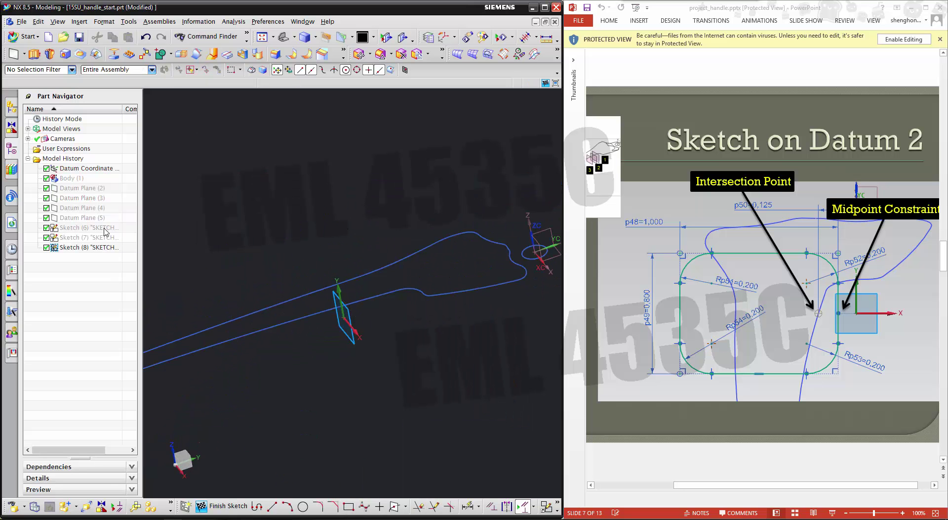
{"action": "right_click", "coordinate": [107, 228]}
{"action": "left_click", "coordinate": [129, 214]}
{"action": "scroll", "coordinate": [338, 291], "scroll_direction": "up", "scroll_amount": 3}
{"action": "mouse_move", "coordinate": [416, 362]}
{"action": "middle_mouse_down"}
{"action": "mouse_move", "coordinate": [425, 348]}
{"action": "mouse_move", "coordinate": [426, 362]}
{"action": "middle_mouse_up"}
{"action": "left_click", "coordinate": [685, 426]}
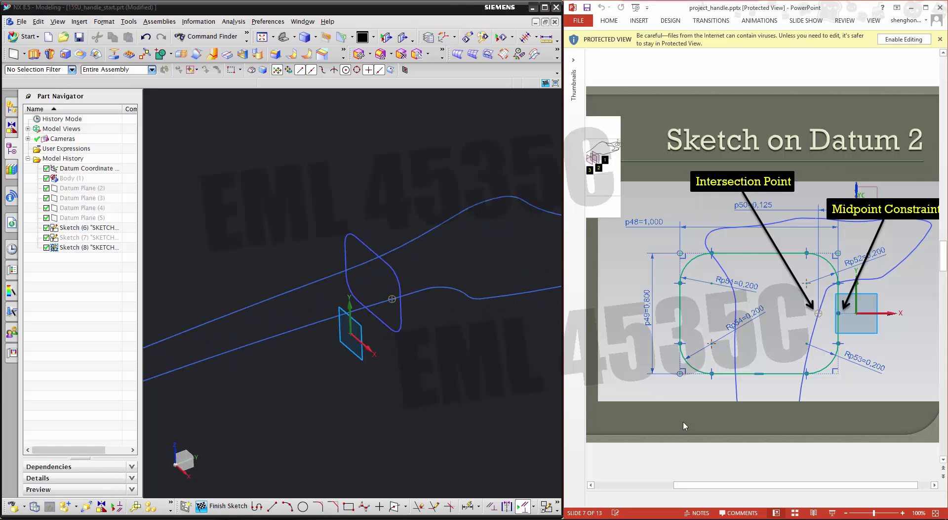
{"action": "scroll", "coordinate": [685, 426], "scroll_direction": "down", "scroll_amount": 1}
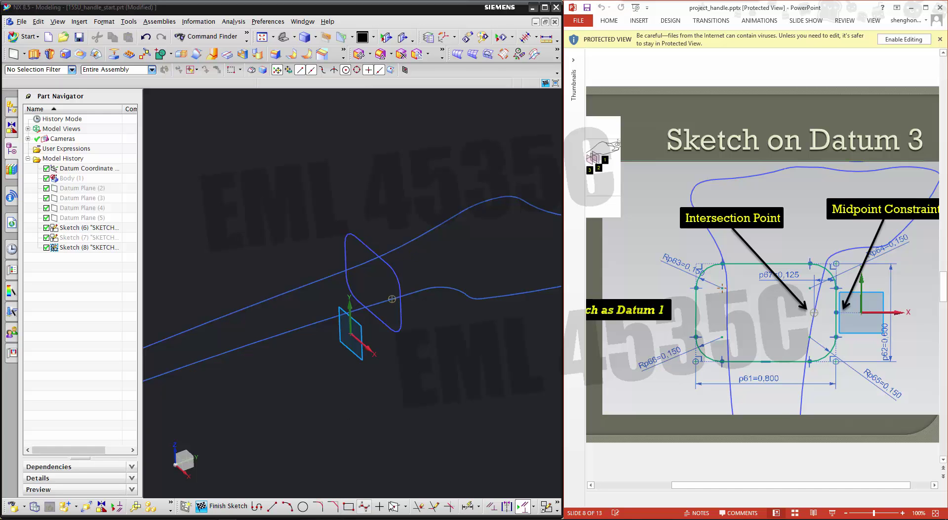
- Add an intersection point where the lower guide curve crosses the sketch plane
{"action": "left_click", "coordinate": [394, 506]}
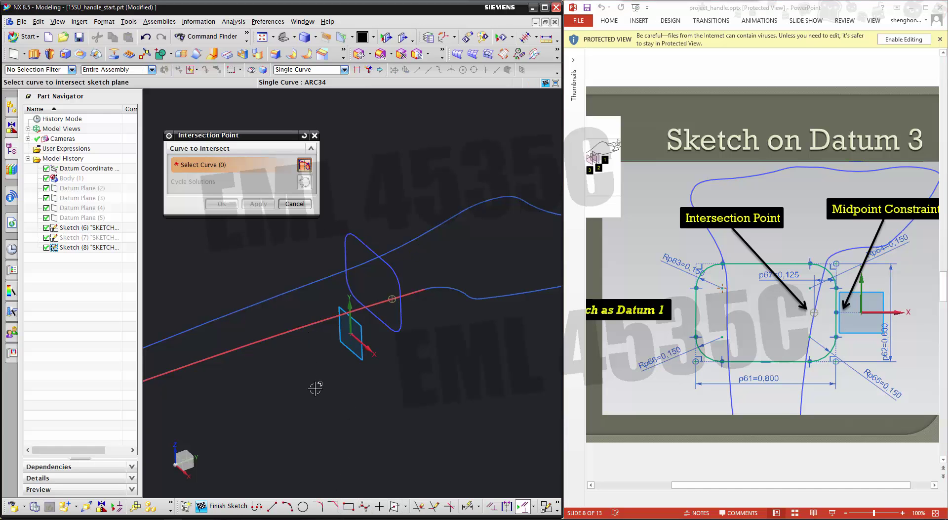
{"action": "left_click", "coordinate": [301, 329]}
{"action": "left_click", "coordinate": [222, 203]}
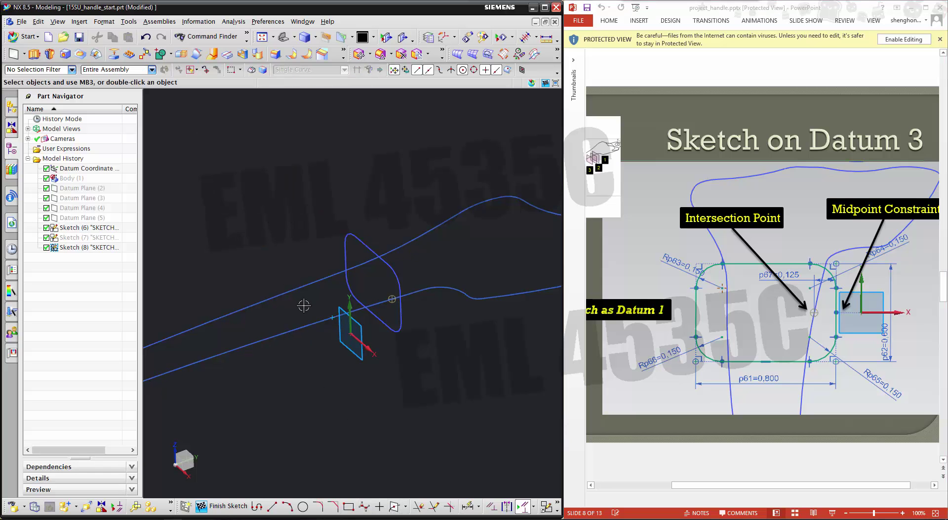
{"action": "left_click", "coordinate": [332, 316]}
{"action": "key", "text": "Escape"}
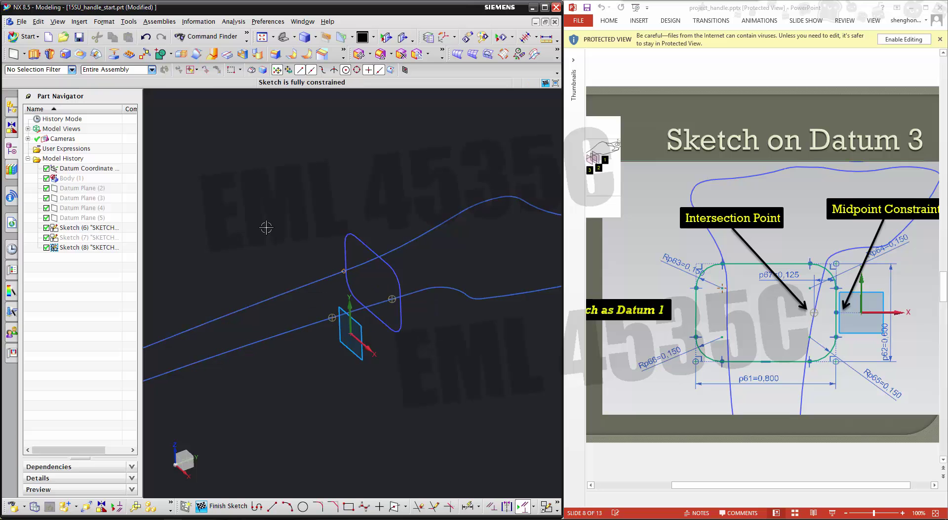
- Hide Sketch (6) and place a rectangle's first corner beside the intersection point
{"action": "right_click", "coordinate": [100, 227]}
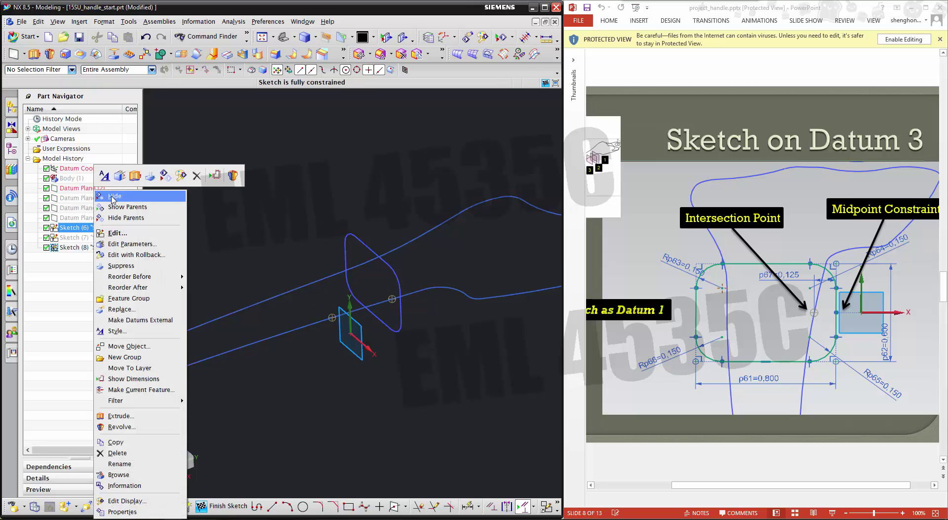
{"action": "left_click", "coordinate": [251, 207]}
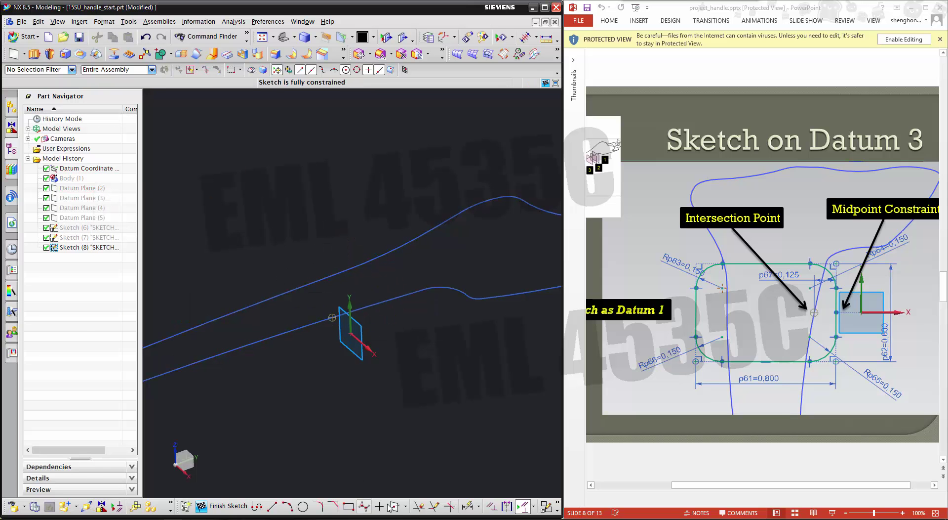
{"action": "left_click", "coordinate": [348, 506]}
{"action": "left_click", "coordinate": [280, 250]}
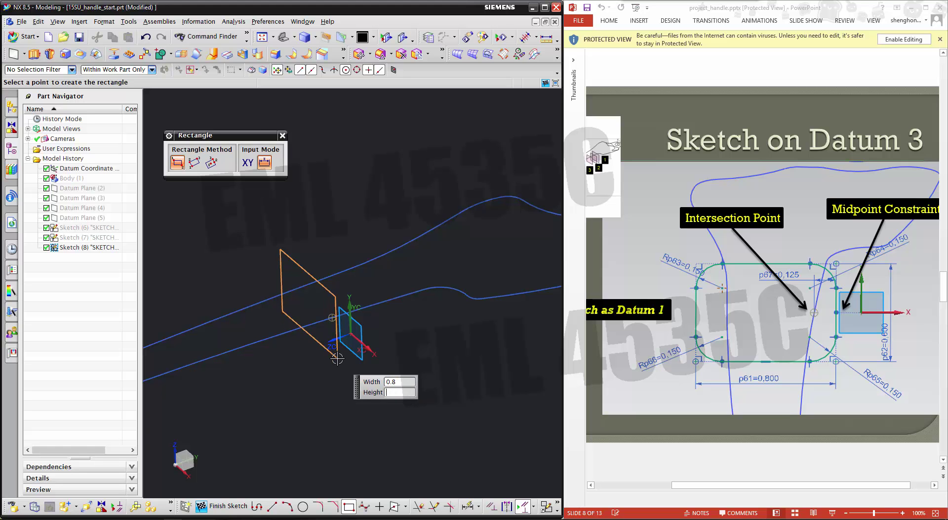
- Complete the rectangle at 0.8 wide by 0.6 high
{"action": "type", "text": ".6"}
{"action": "key", "text": "Tab"}
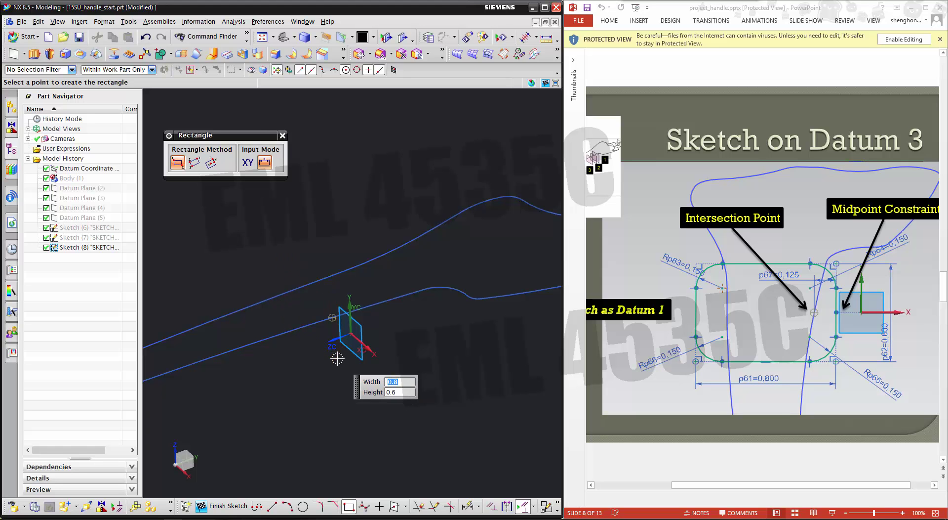
{"action": "left_click", "coordinate": [337, 359]}
{"action": "left_click", "coordinate": [283, 135]}
- Fillet all four rectangle corners at radius 0.15
{"action": "left_click", "coordinate": [318, 506]}
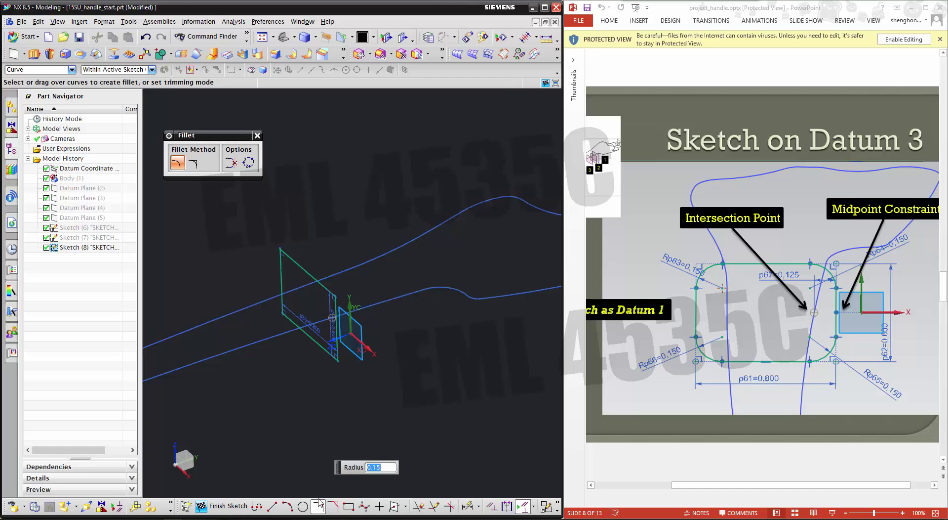
{"action": "scroll", "coordinate": [301, 294], "scroll_direction": "up", "scroll_amount": 2}
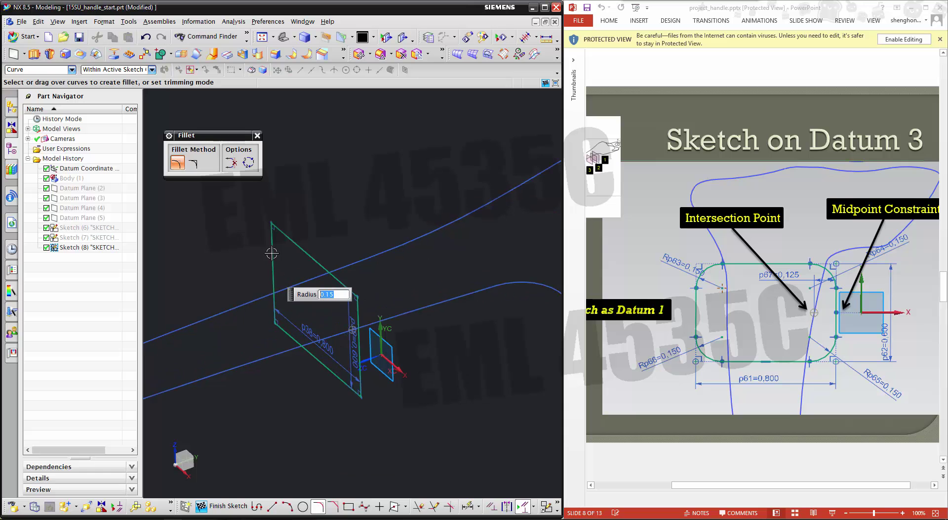
{"action": "left_click", "coordinate": [270, 223]}
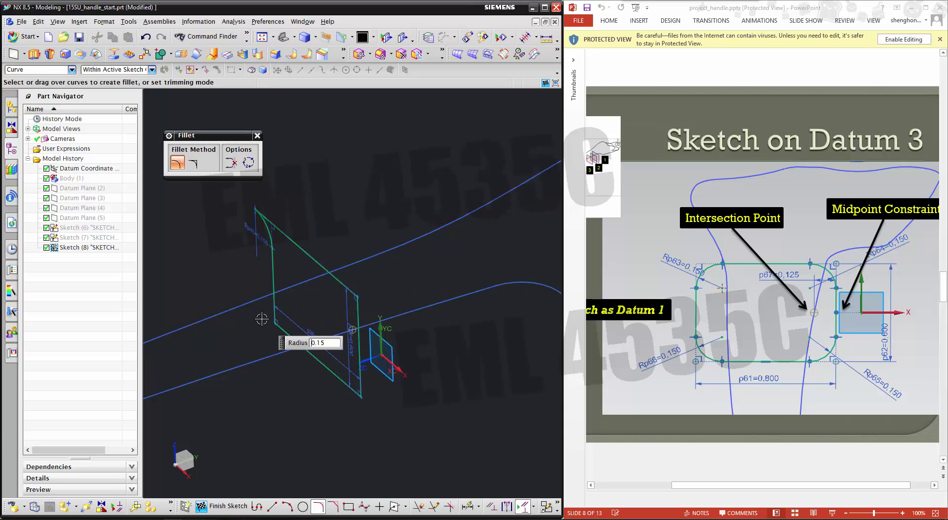
{"action": "left_click", "coordinate": [146, 36]}
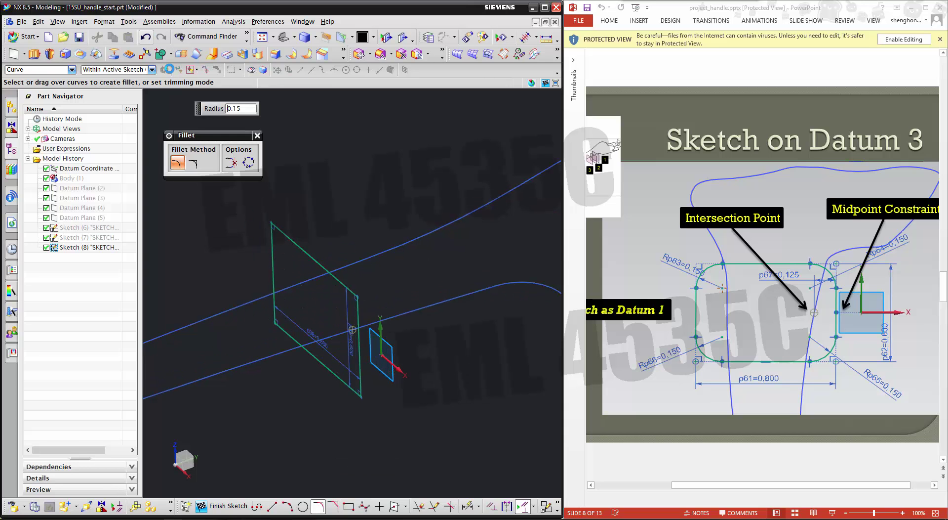
{"action": "left_click", "coordinate": [271, 224]}
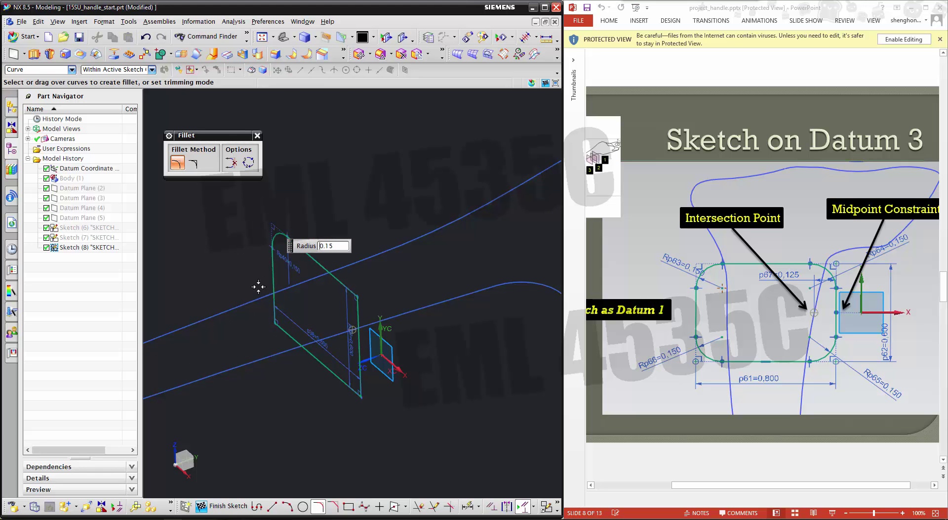
{"action": "left_click", "coordinate": [274, 326]}
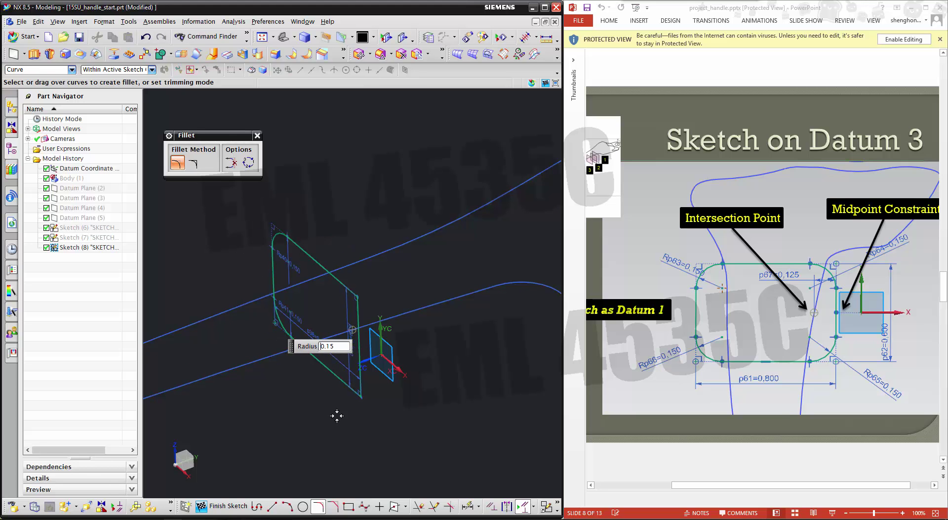
{"action": "left_click", "coordinate": [361, 394]}
{"action": "left_click", "coordinate": [356, 297]}
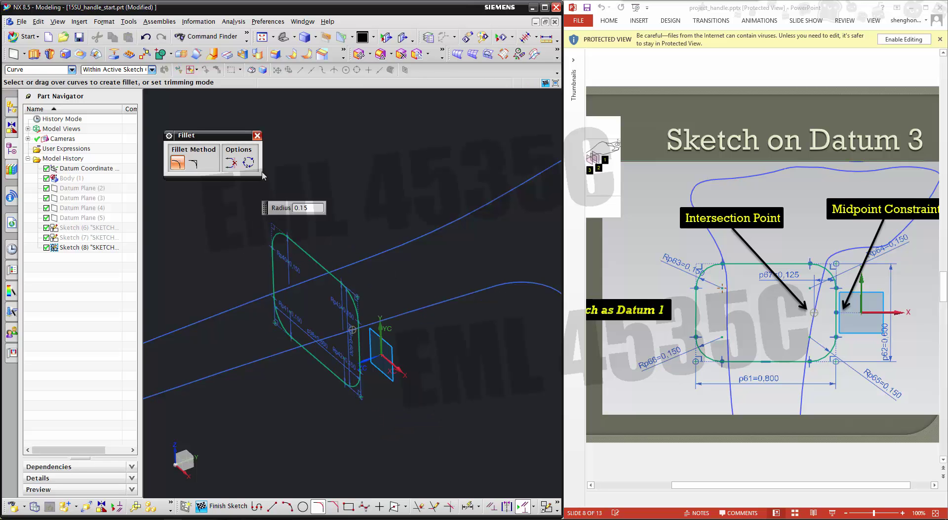
{"action": "middle_click_drag", "start_coordinate": [375, 396], "coordinate": [395, 381]}
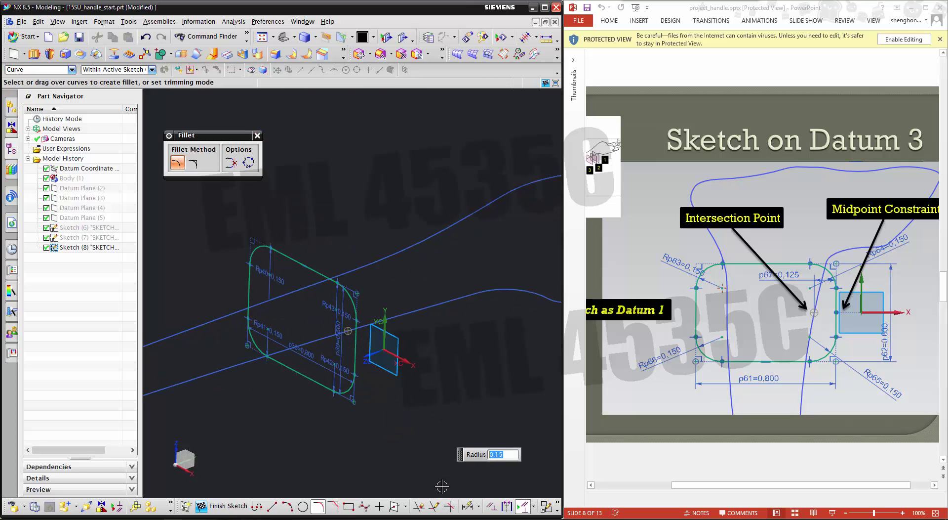
- Dimension the offset from the intersection point to the rectangle's right edge
{"action": "type", "text": "d"}
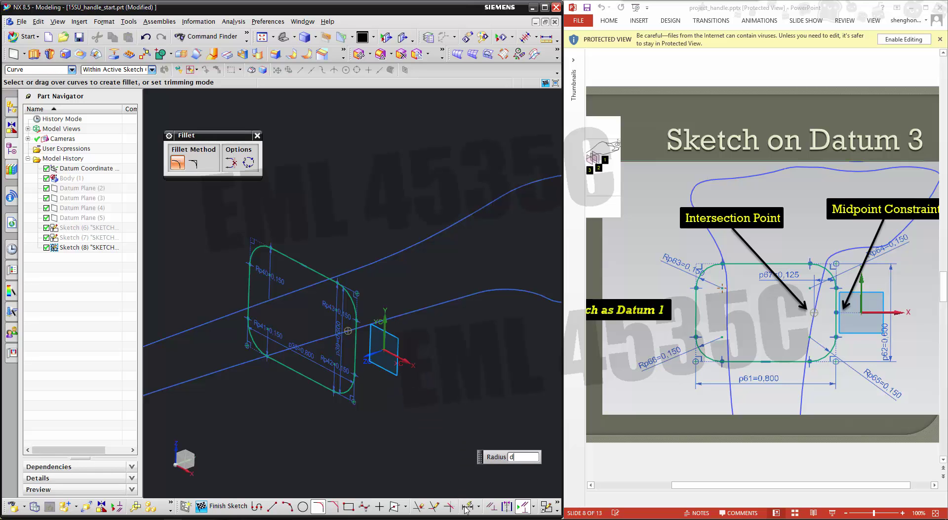
{"action": "left_click", "coordinate": [465, 503]}
{"action": "left_click", "coordinate": [352, 340]}
{"action": "left_click", "coordinate": [355, 346]}
{"action": "left_click", "coordinate": [356, 205]}
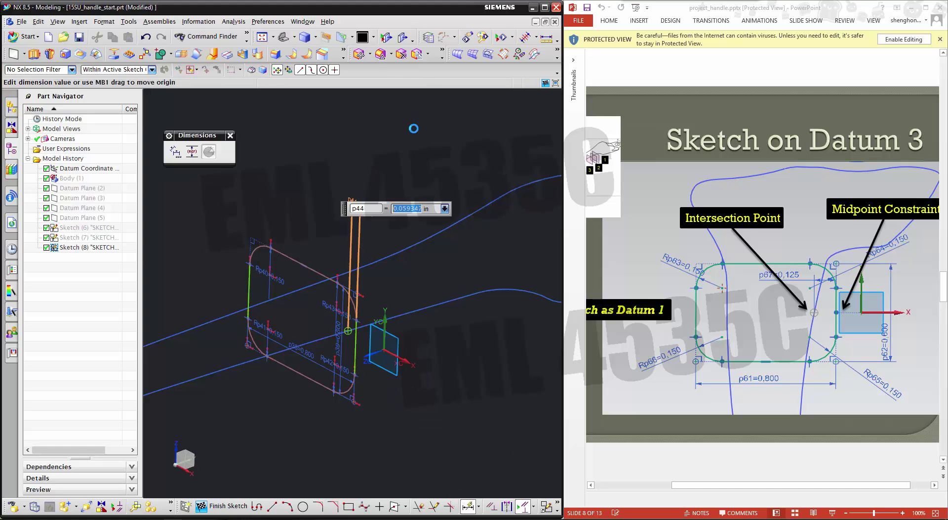
- Set the offset to 0.125, make the point the edge midpoint, and finish Sketch (8)
{"action": "type", "text": "0"}
{"action": "key", "text": "Return"}
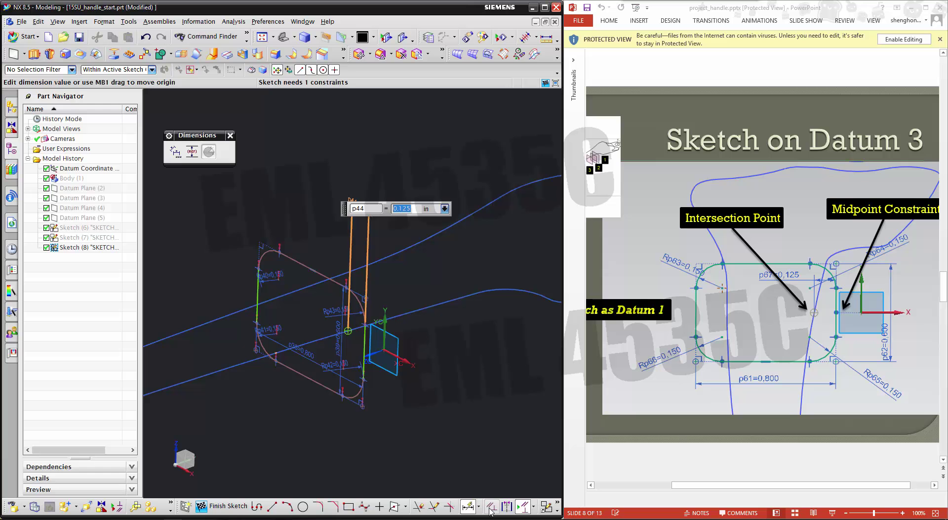
{"action": "left_click", "coordinate": [490, 507]}
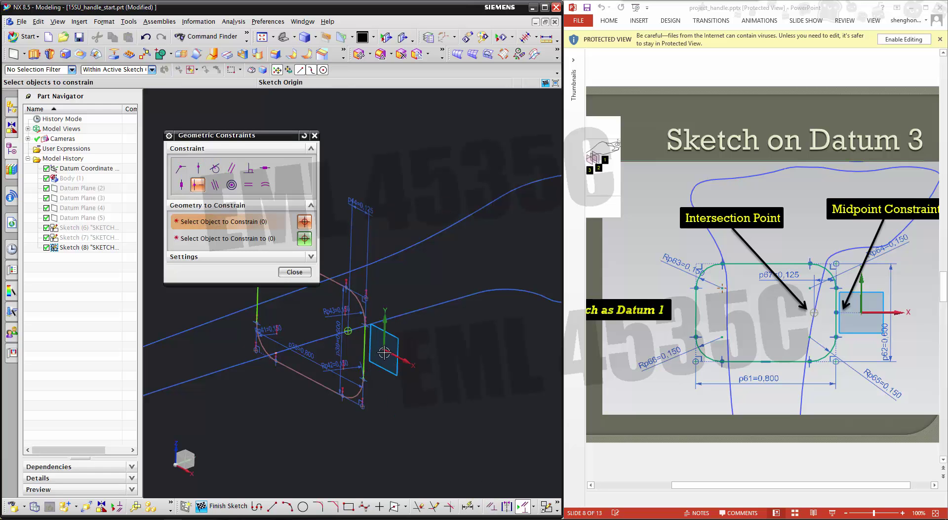
{"action": "left_click", "coordinate": [348, 331]}
{"action": "left_click", "coordinate": [314, 135]}
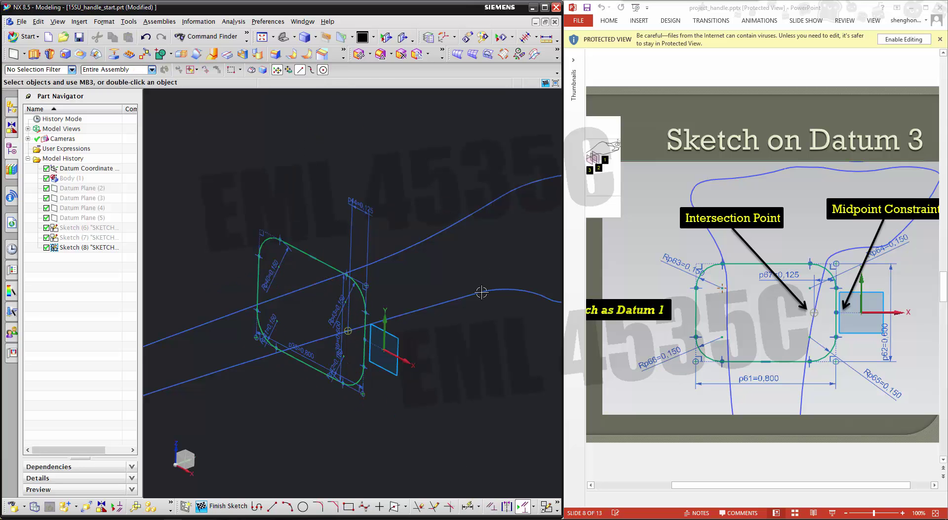
{"action": "scroll", "coordinate": [487, 299], "scroll_direction": "down", "scroll_amount": 3}
{"action": "left_click", "coordinate": [220, 505]}
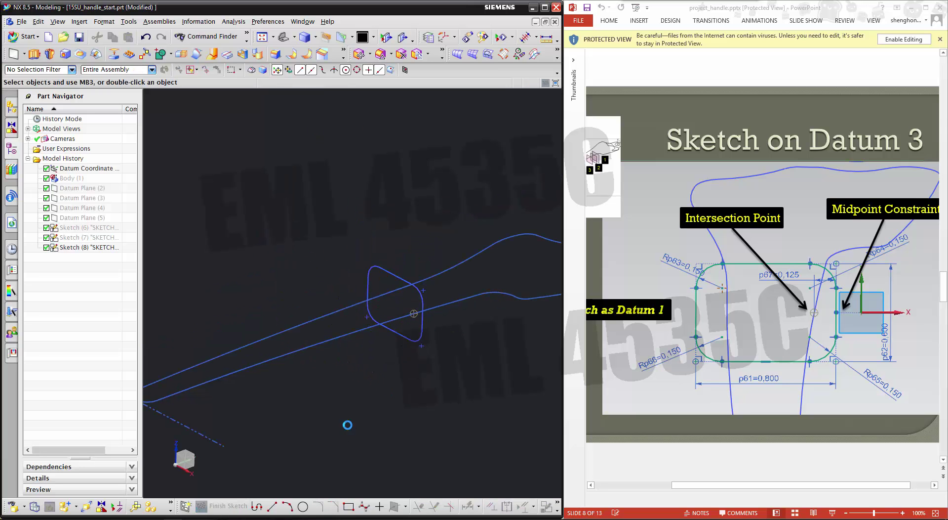
- Show all three section sketches, Sketch (6) through Sketch (8)
{"action": "left_click", "coordinate": [79, 228]}
{"action": "key", "text": "Caps_Lock"}
{"action": "left_click", "coordinate": [88, 247], "text": "shift"}
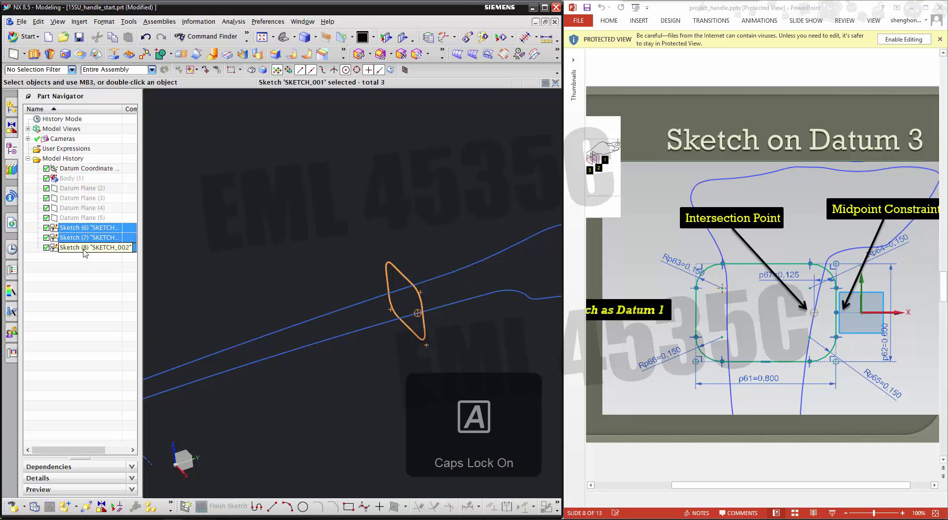
{"action": "key", "text": "Caps_Lock"}
{"action": "right_click", "coordinate": [88, 251]}
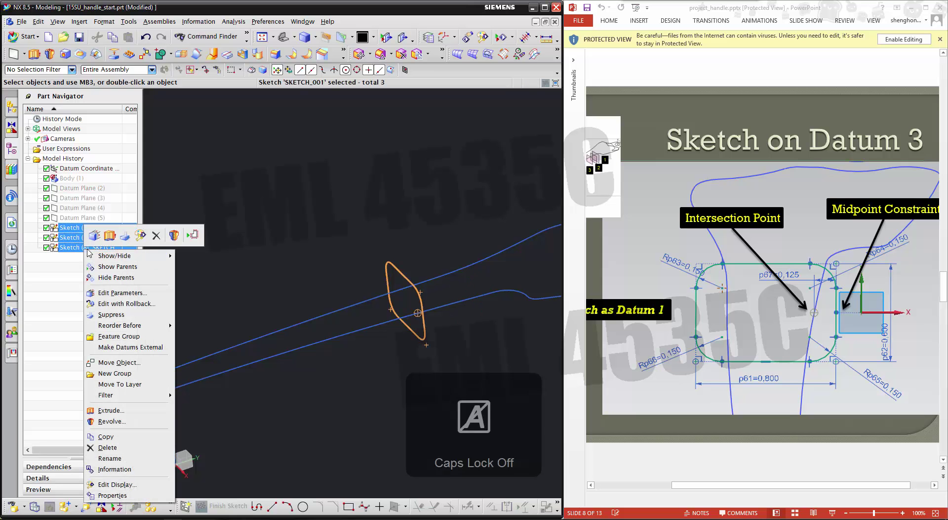
{"action": "mouse_move", "coordinate": [110, 257]}
{"action": "left_click", "coordinate": [197, 256]}
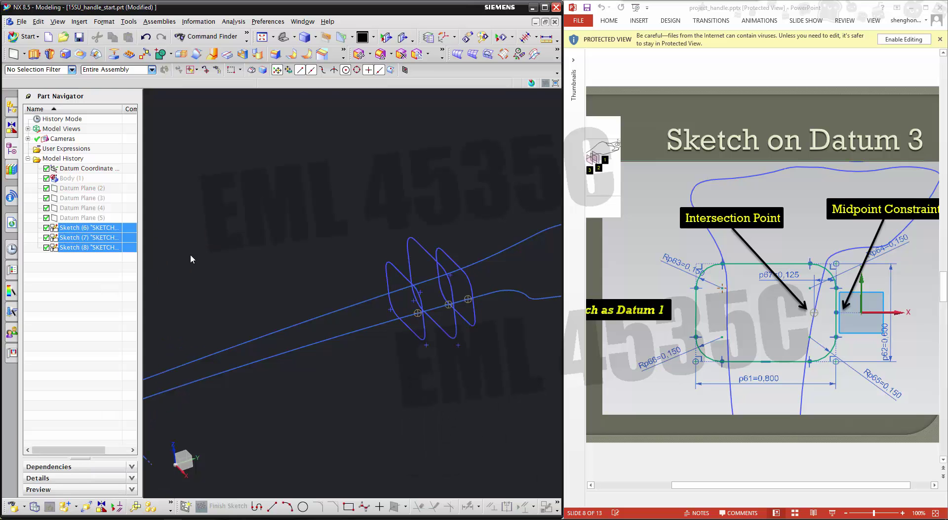
- Start a new sketch with Datum Plane (5) as its sketch plane
{"action": "mouse_move", "coordinate": [235, 242]}
{"action": "middle_mouse_down"}
{"action": "mouse_move", "coordinate": [368, 221]}
{"action": "mouse_move", "coordinate": [420, 255]}
{"action": "middle_mouse_up"}
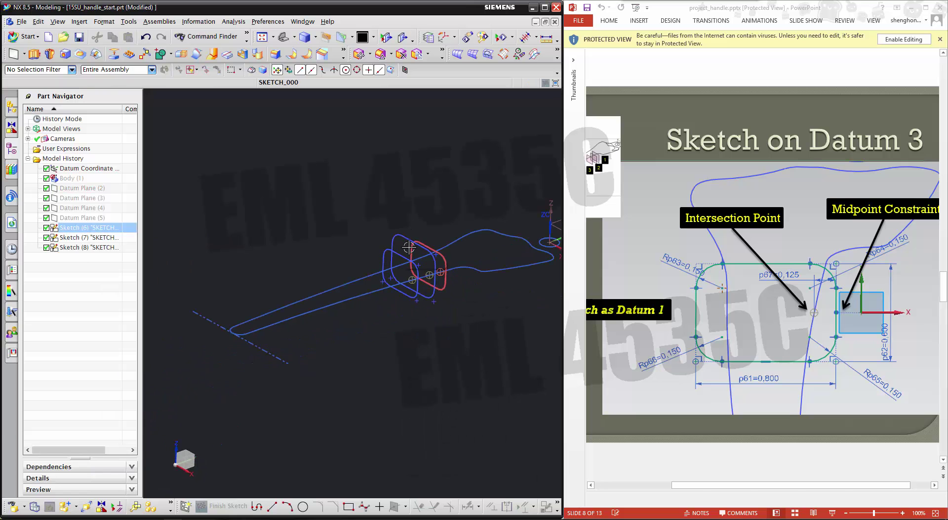
{"action": "left_click", "coordinate": [656, 428]}
{"action": "scroll", "coordinate": [657, 428], "scroll_direction": "down", "scroll_amount": 1}
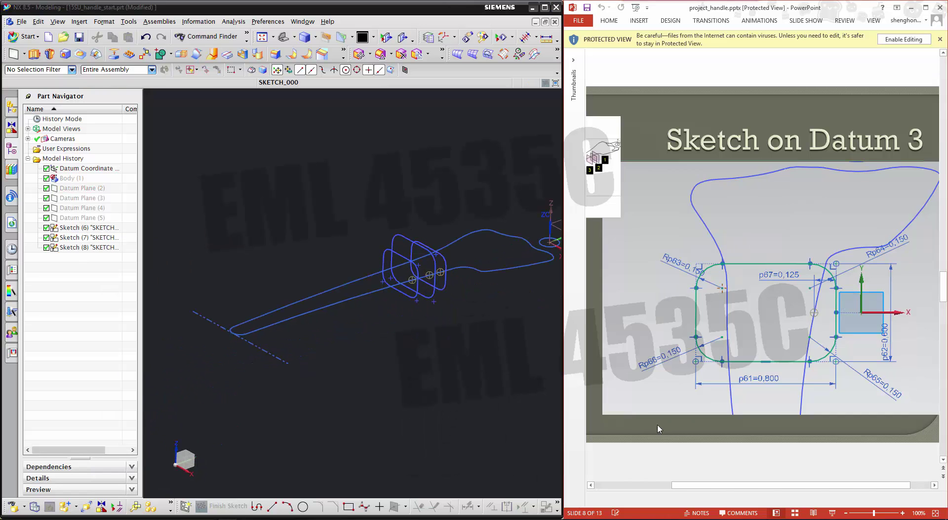
{"action": "middle_click_drag", "start_coordinate": [349, 370], "coordinate": [385, 374], "text": "shift"}
{"action": "left_click", "coordinate": [188, 509]}
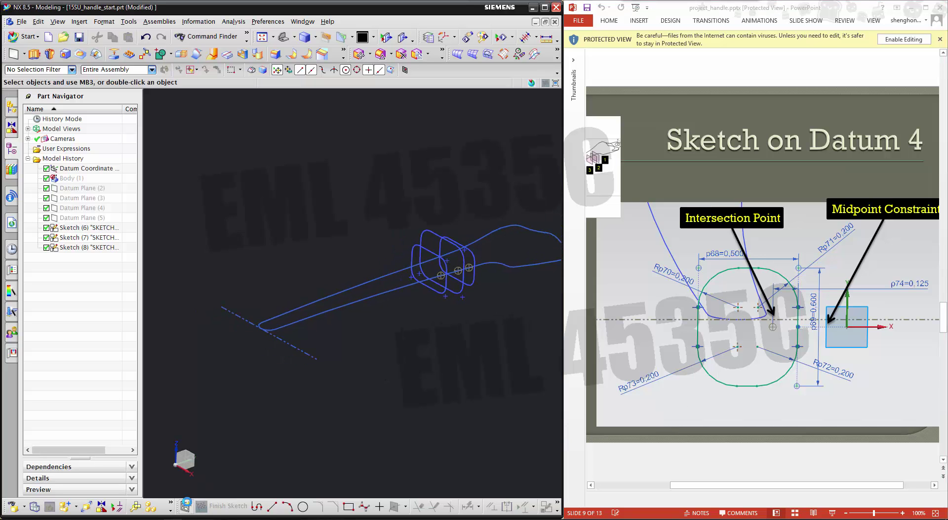
{"action": "left_click", "coordinate": [86, 217]}
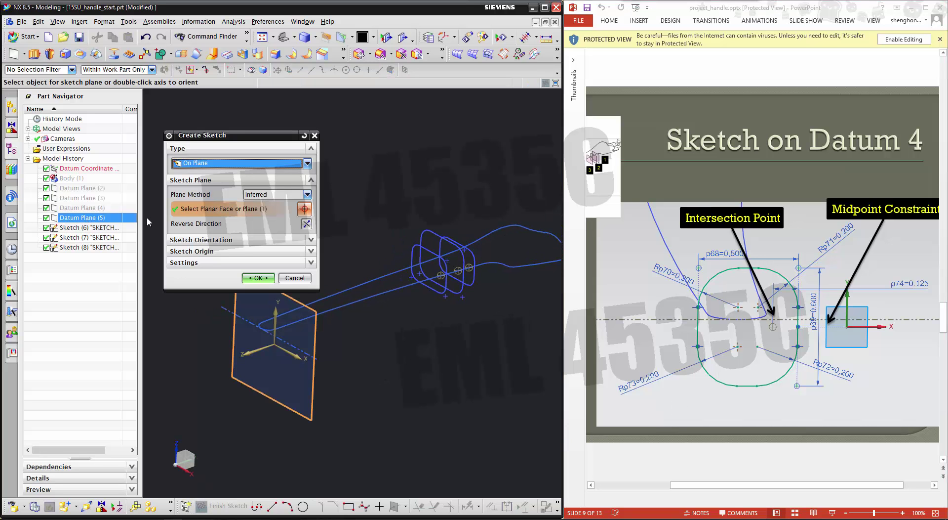
- Enter Sketch (9) on Datum Plane (5) and view the whole handle
{"action": "left_click", "coordinate": [256, 278]}
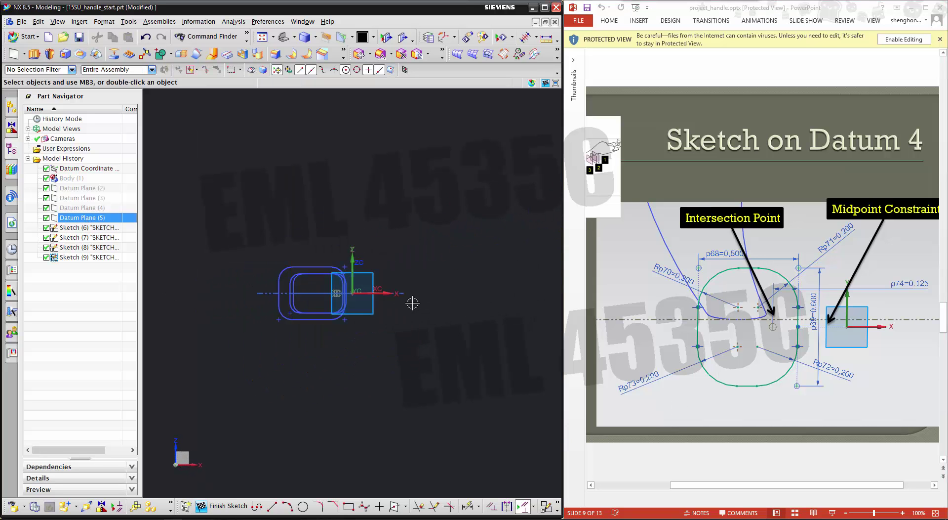
{"action": "middle_click_drag", "start_coordinate": [377, 313], "coordinate": [350, 339]}
{"action": "scroll", "coordinate": [310, 375], "scroll_direction": "up", "scroll_amount": 5}
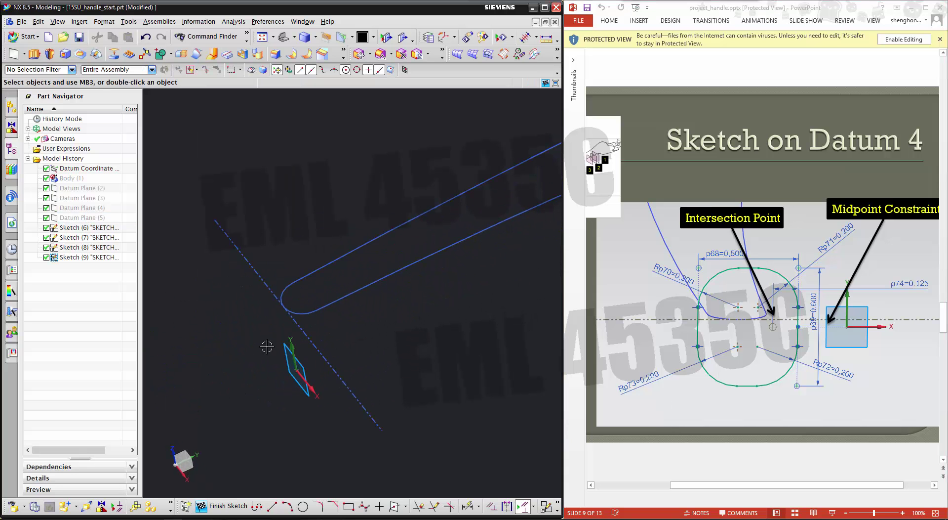
{"action": "mouse_move", "coordinate": [259, 323]}
{"action": "middle_mouse_down"}
{"action": "mouse_move", "coordinate": [349, 318]}
{"action": "mouse_move", "coordinate": [321, 364]}
{"action": "mouse_move", "coordinate": [346, 361]}
{"action": "middle_mouse_up"}
{"action": "scroll", "coordinate": [345, 361], "scroll_direction": "up", "scroll_amount": 3}
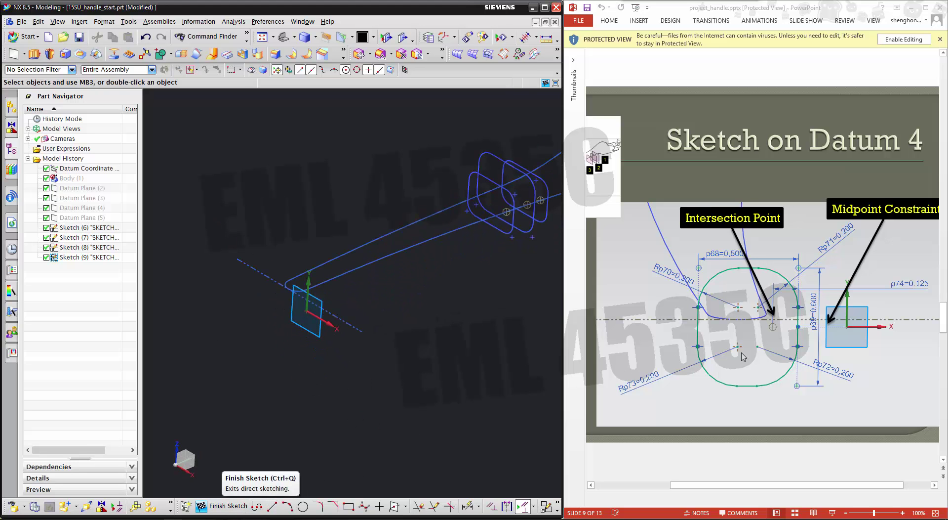
- Add an intersection point where the handle's lower guide curve crosses Datum Plane (5)
{"action": "left_click", "coordinate": [395, 506]}
{"action": "scroll", "coordinate": [306, 272], "scroll_direction": "up", "scroll_amount": 3}
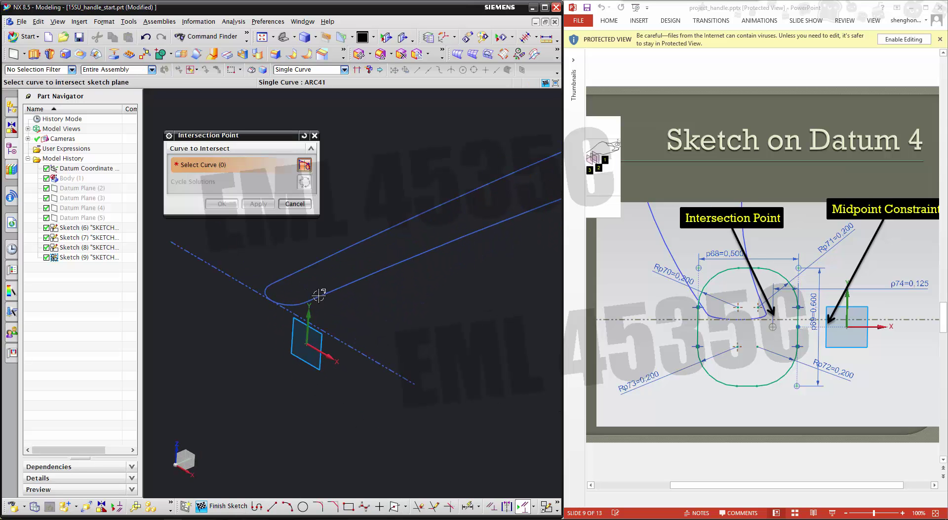
{"action": "mouse_move", "coordinate": [403, 335]}
{"action": "middle_mouse_down"}
{"action": "mouse_move", "coordinate": [390, 332]}
{"action": "mouse_move", "coordinate": [385, 347]}
{"action": "middle_mouse_up"}
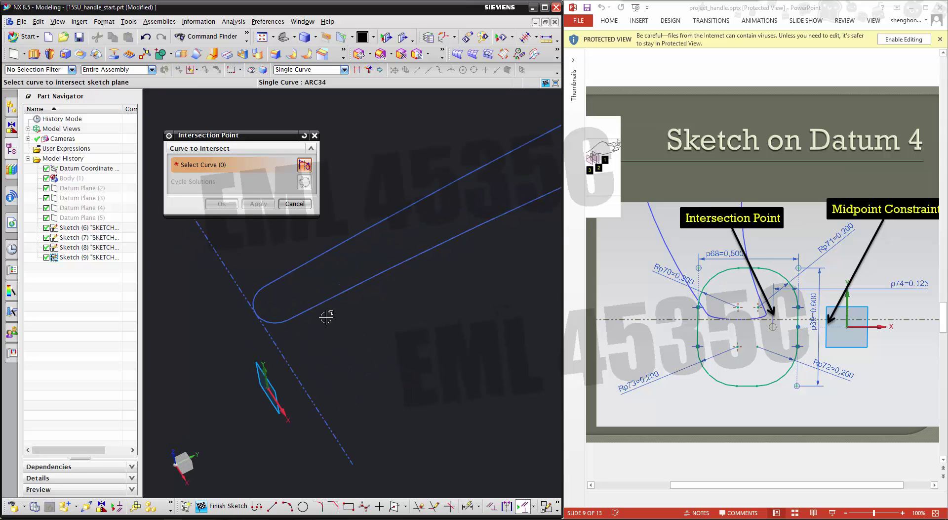
{"action": "left_click", "coordinate": [337, 295]}
{"action": "middle_click_drag", "start_coordinate": [212, 362], "coordinate": [217, 346]}
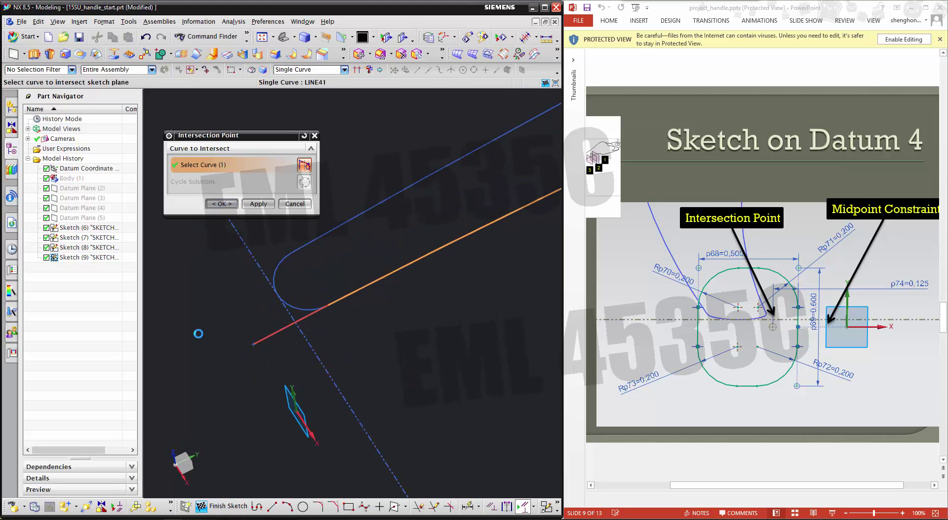
{"action": "left_click", "coordinate": [221, 204]}
{"action": "left_click", "coordinate": [253, 343]}
{"action": "left_click", "coordinate": [351, 356]}
{"action": "mouse_move", "coordinate": [351, 356]}
{"action": "middle_mouse_down"}
{"action": "mouse_move", "coordinate": [351, 333]}
{"action": "mouse_move", "coordinate": [416, 314]}
{"action": "middle_mouse_up"}
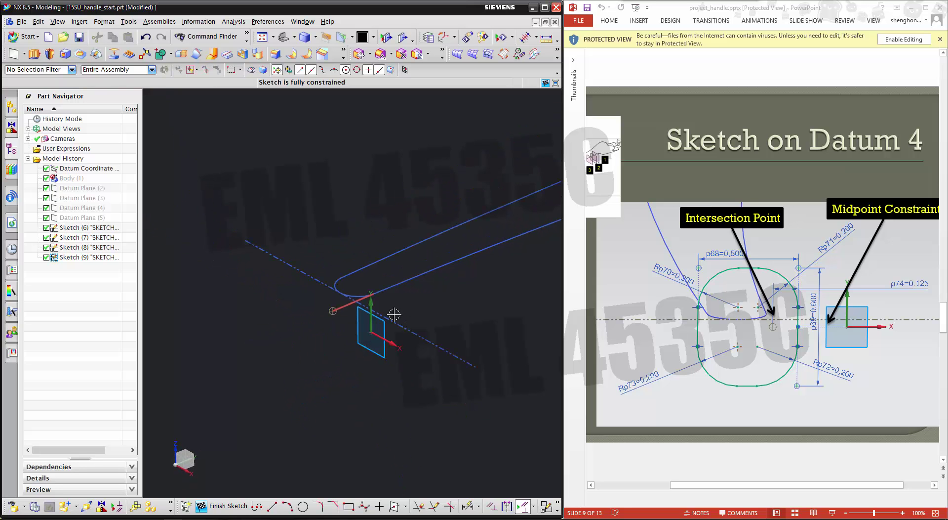
- Draw a rectangle beside the intersection point
{"action": "left_click", "coordinate": [348, 506]}
{"action": "scroll", "coordinate": [312, 326], "scroll_direction": "up", "scroll_amount": 2}
{"action": "left_click", "coordinate": [300, 238]}
{"action": "left_click", "coordinate": [355, 349]}
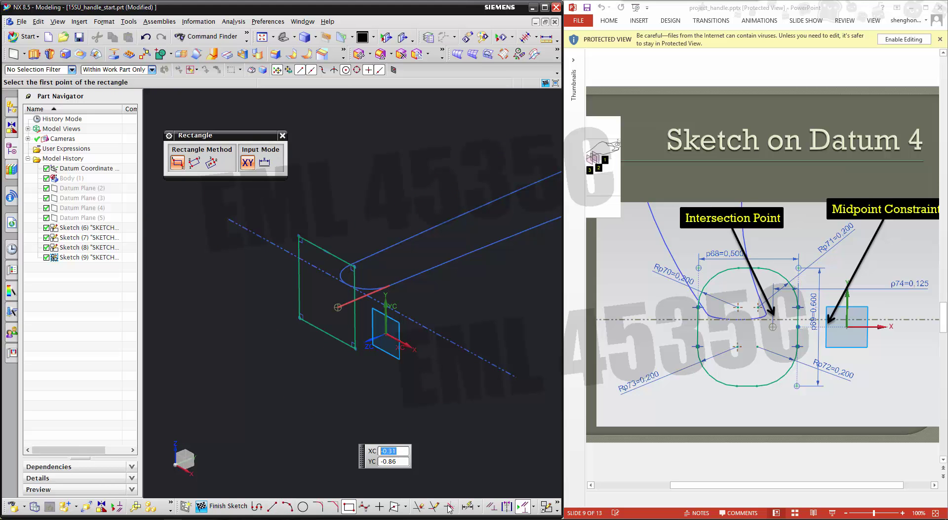
- Dimension the rectangle to 0.5 wide and 0.6 high
{"action": "left_click", "coordinate": [469, 507]}
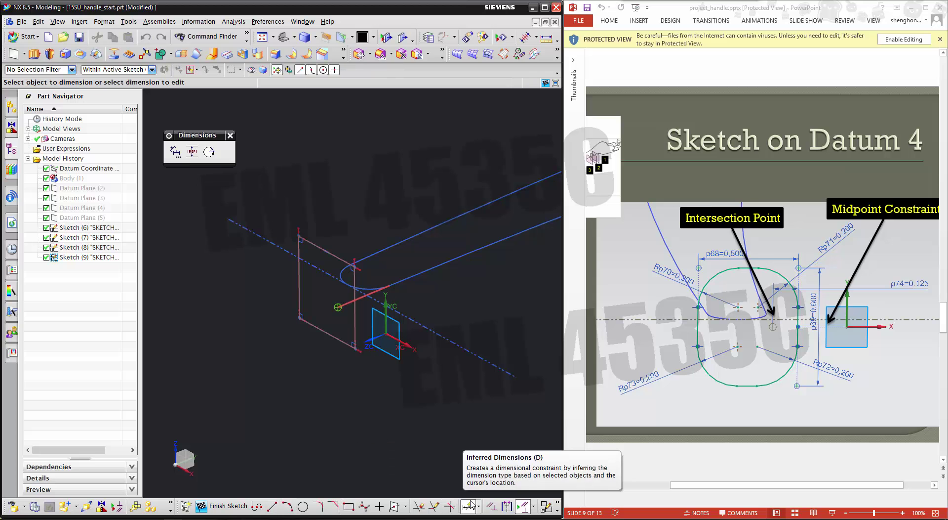
{"action": "left_click", "coordinate": [316, 245]}
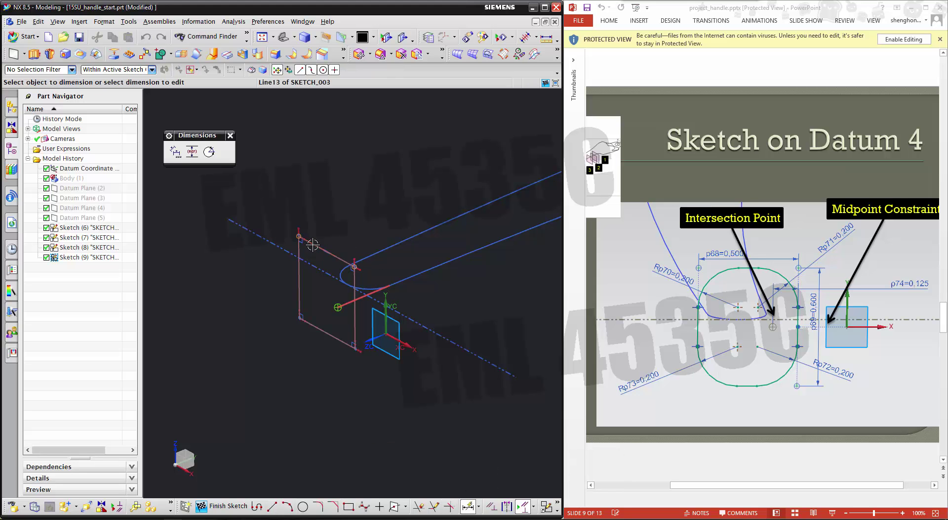
{"action": "left_click", "coordinate": [339, 187]}
{"action": "type", "text": "5"}
{"action": "key", "text": "Return"}
{"action": "left_click", "coordinate": [309, 241]}
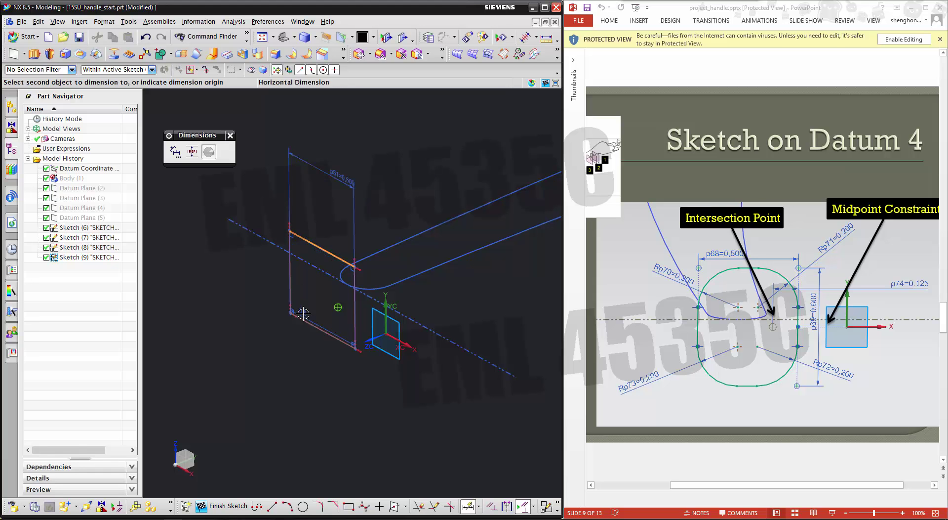
{"action": "left_click", "coordinate": [302, 317]}
{"action": "left_click", "coordinate": [264, 311]}
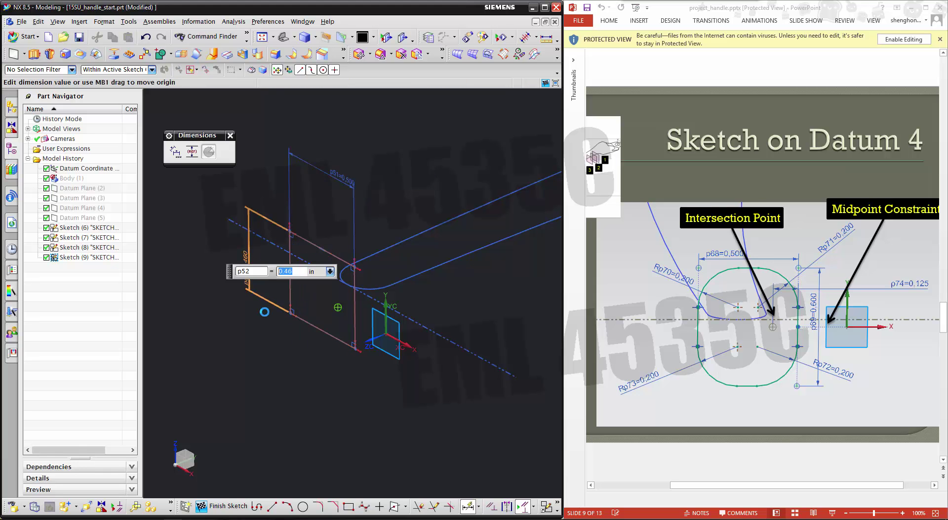
{"action": "key", "text": "Return"}
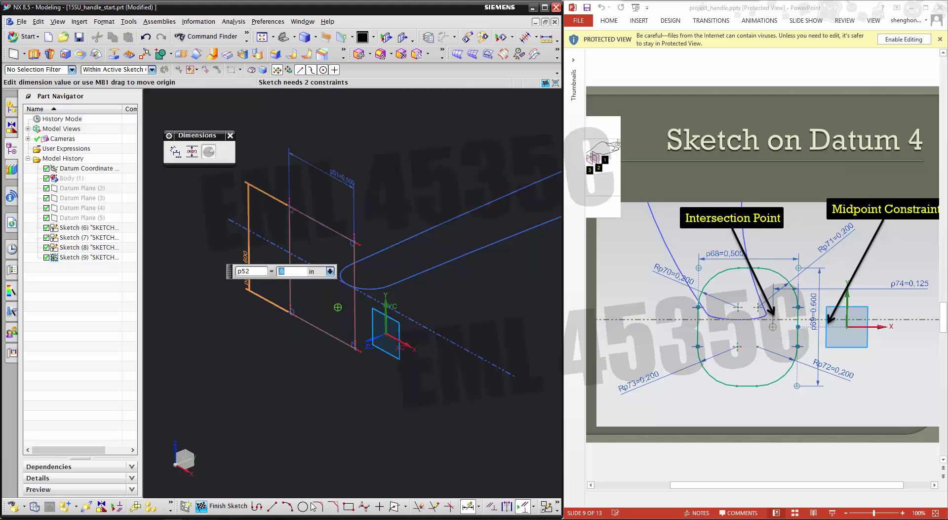
- Fillet all four rectangle corners at radius 0.2
{"action": "left_click", "coordinate": [319, 506]}
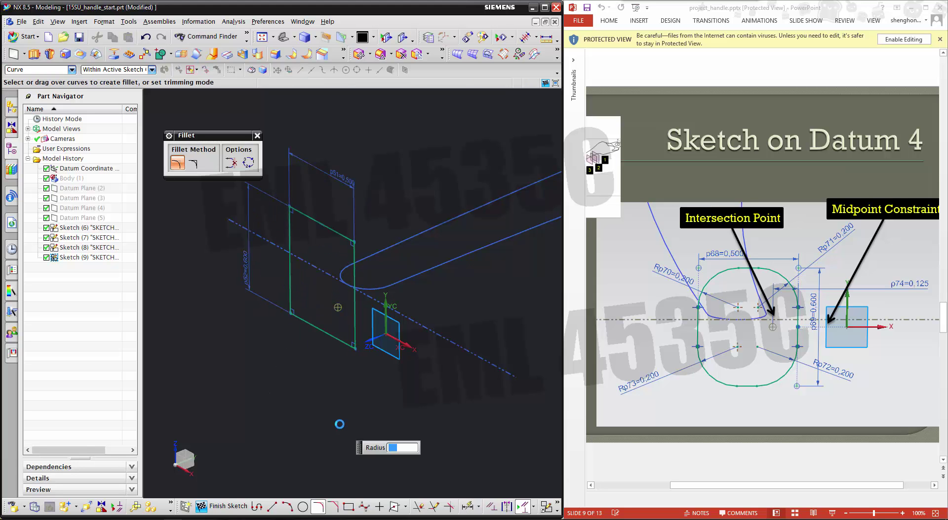
{"action": "left_click", "coordinate": [290, 205]}
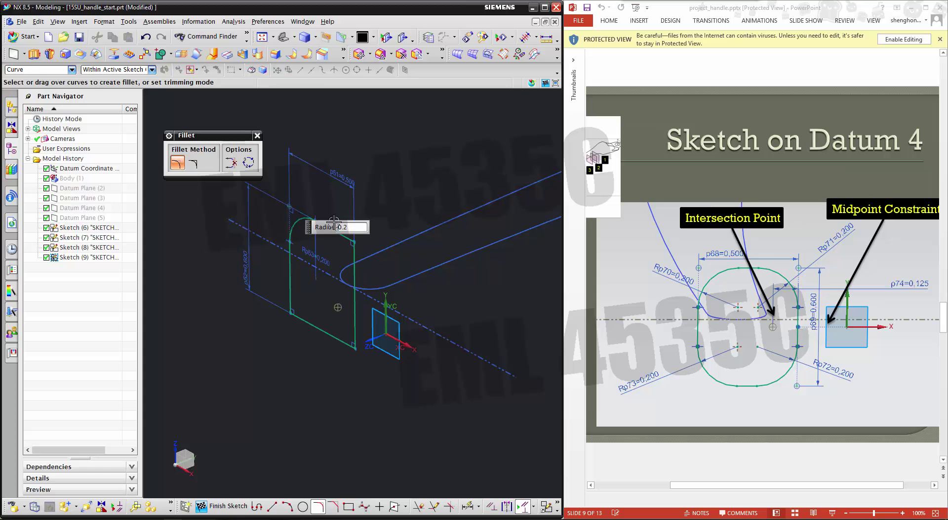
{"action": "left_click", "coordinate": [354, 242]}
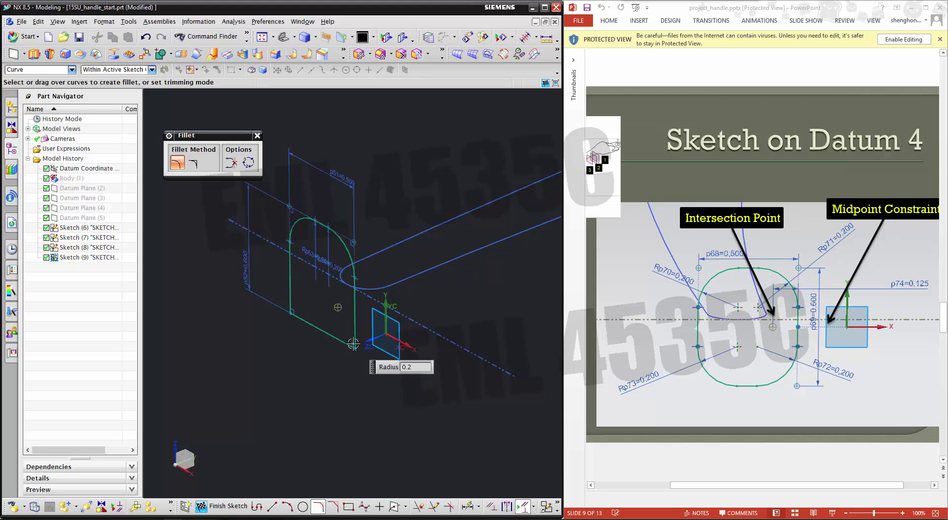
{"action": "left_click", "coordinate": [354, 346]}
{"action": "left_click", "coordinate": [289, 316]}
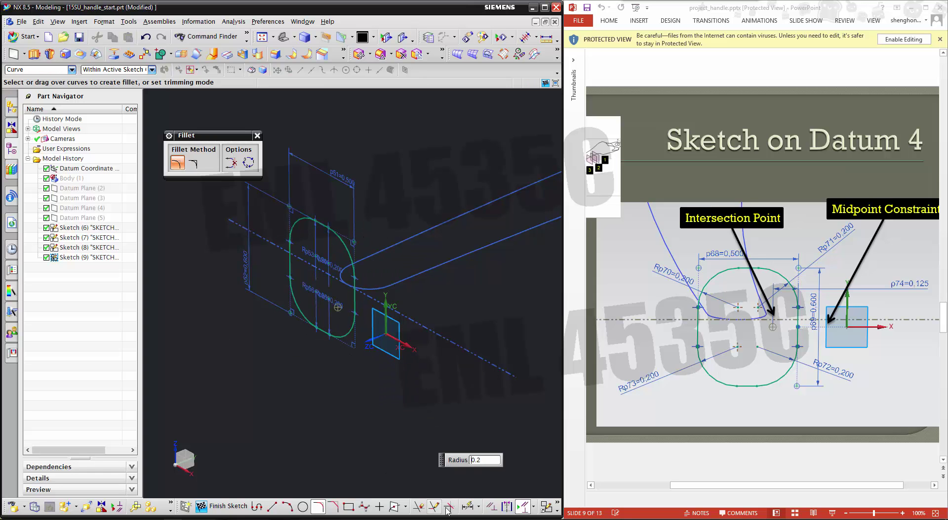
- Center the rectangle's vertical side on the datum X axis and finish Sketch (9)
{"action": "left_click", "coordinate": [491, 505]}
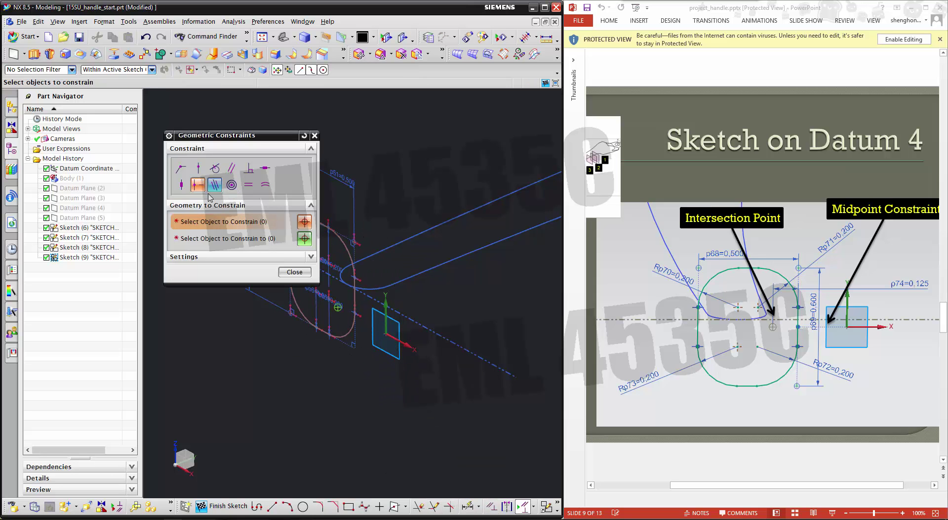
{"action": "left_click", "coordinate": [355, 294]}
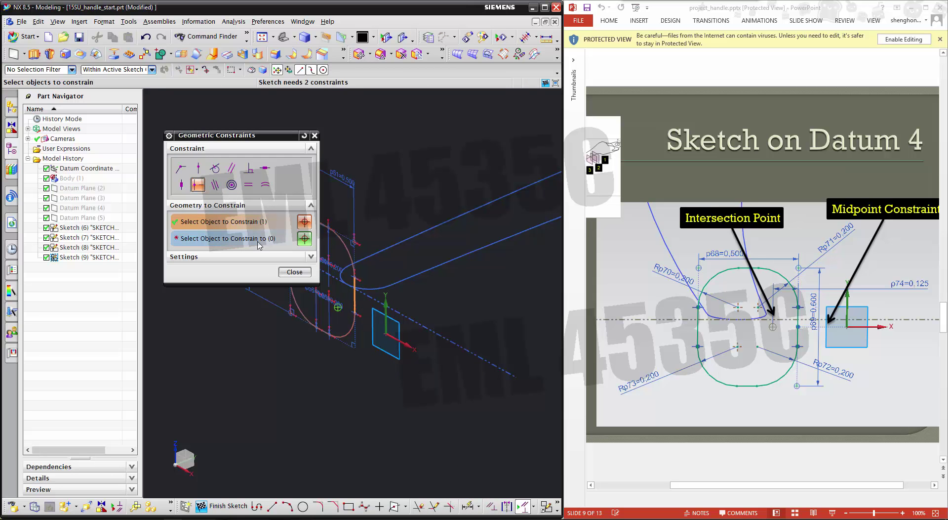
{"action": "left_click", "coordinate": [389, 334]}
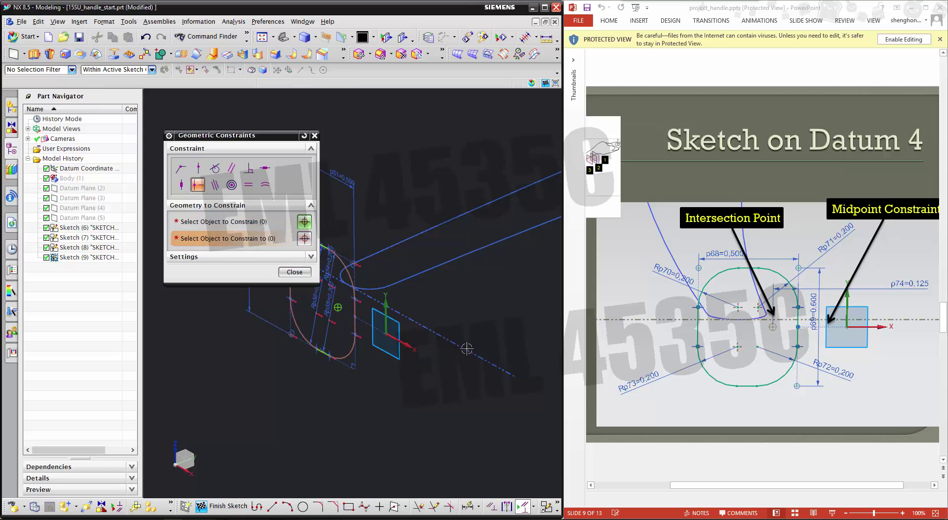
{"action": "left_click", "coordinate": [293, 272]}
{"action": "middle_click_drag", "start_coordinate": [245, 326], "coordinate": [295, 375]}
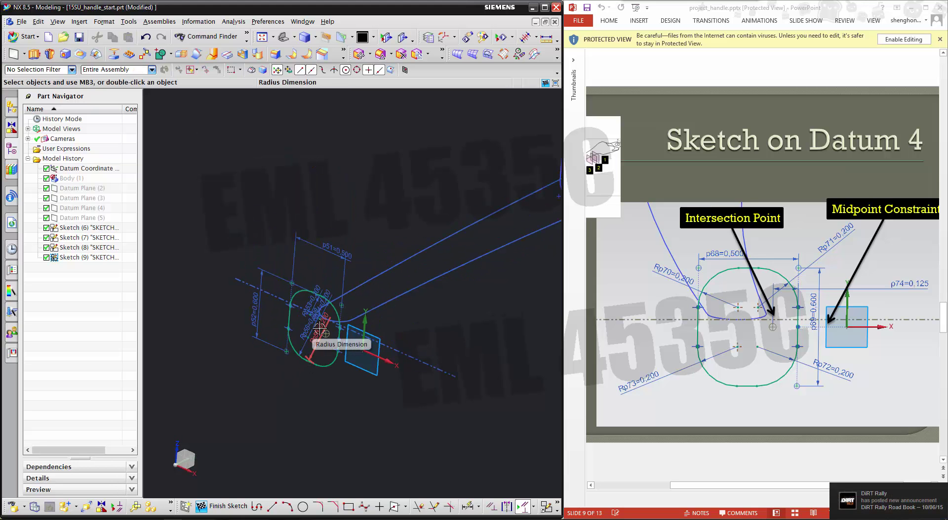
{"action": "key", "text": "ctrl+q"}
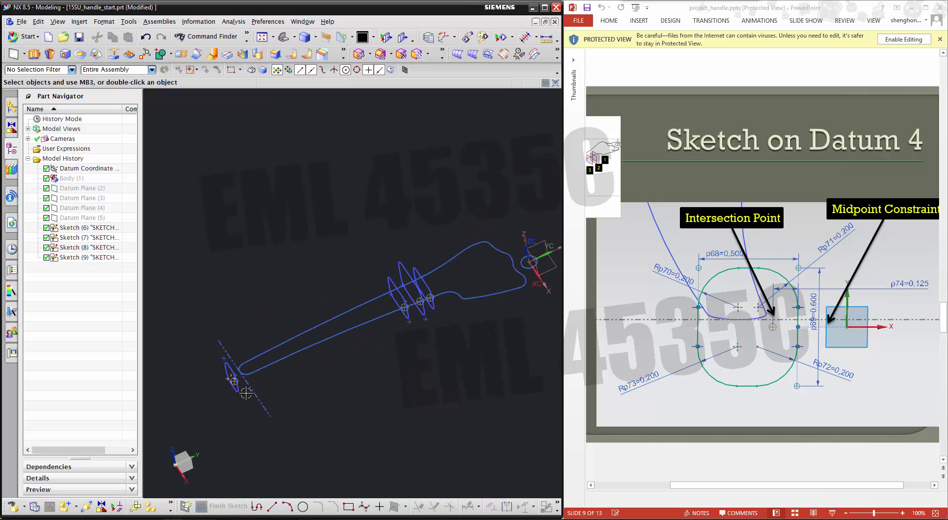
{"action": "scroll", "coordinate": [698, 226], "scroll_direction": "down", "scroll_amount": 1}
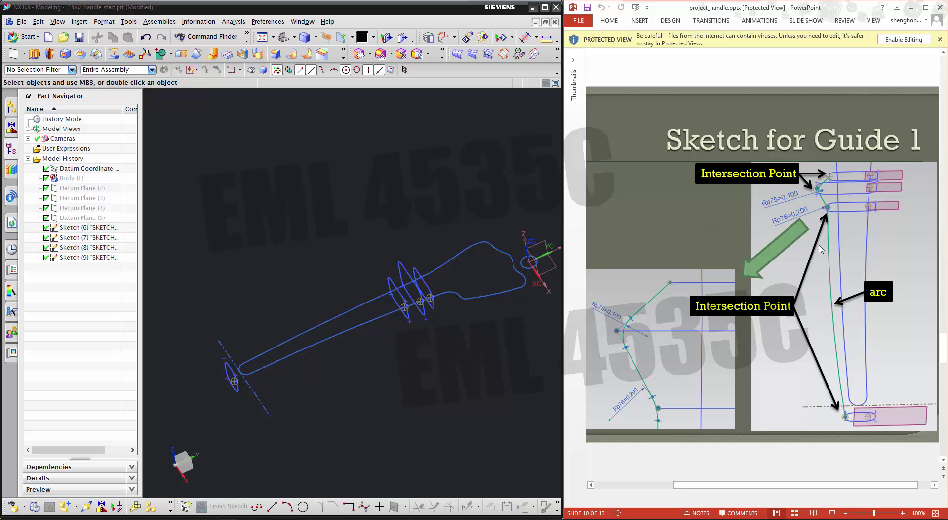
- Create a new sketch on the datum XY plane for Guide 1
{"action": "mouse_move", "coordinate": [355, 266]}
{"action": "middle_mouse_down"}
{"action": "mouse_move", "coordinate": [284, 250]}
{"action": "mouse_move", "coordinate": [322, 293]}
{"action": "mouse_move", "coordinate": [390, 416]}
{"action": "middle_mouse_up"}
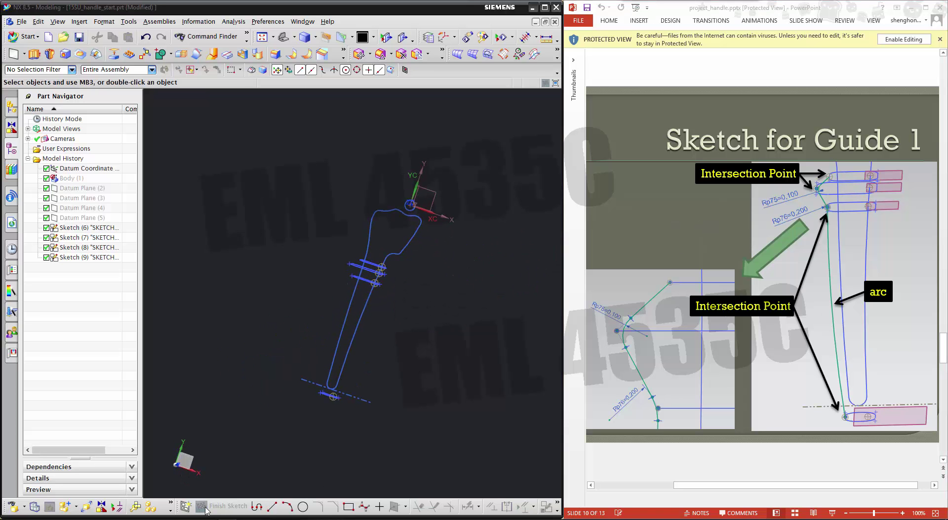
{"action": "left_click", "coordinate": [186, 505]}
{"action": "left_click", "coordinate": [435, 188]}
{"action": "left_click", "coordinate": [256, 277]}
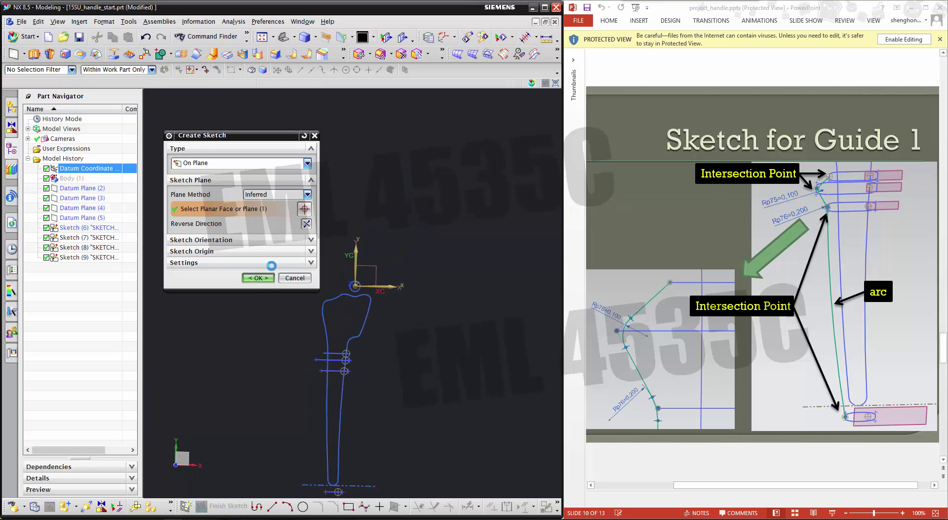
{"action": "scroll", "coordinate": [440, 232], "scroll_direction": "down", "scroll_amount": 2}
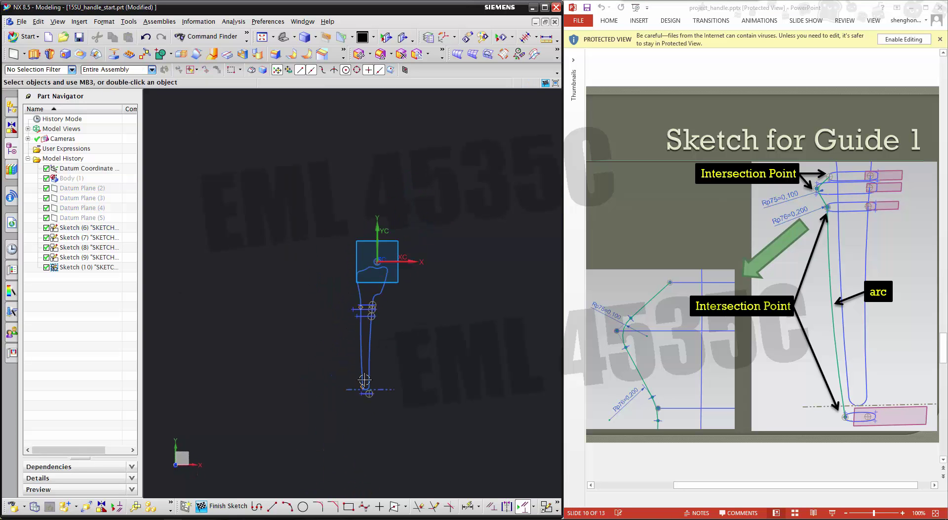
{"action": "scroll", "coordinate": [369, 339], "scroll_direction": "up", "scroll_amount": 4}
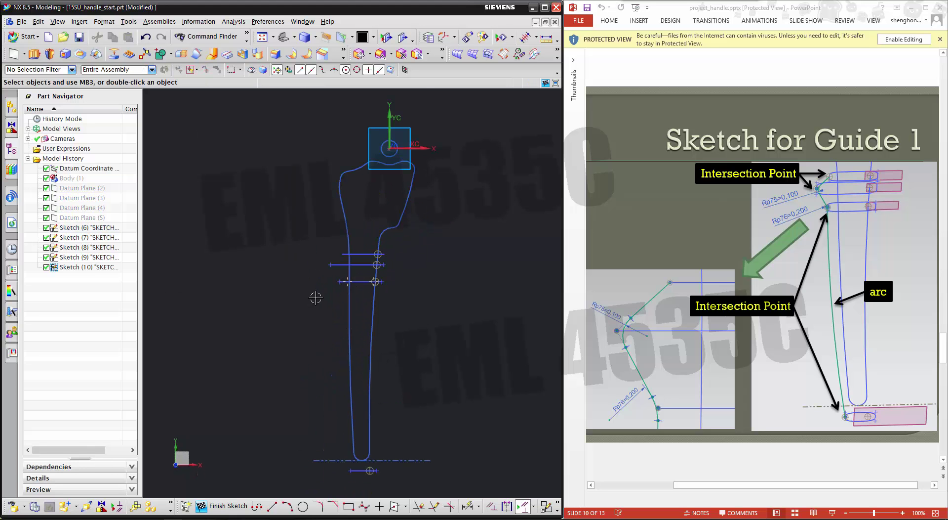
{"action": "scroll", "coordinate": [315, 297], "scroll_direction": "up", "scroll_amount": 1}
{"action": "scroll", "coordinate": [447, 296], "scroll_direction": "down", "scroll_amount": 1}
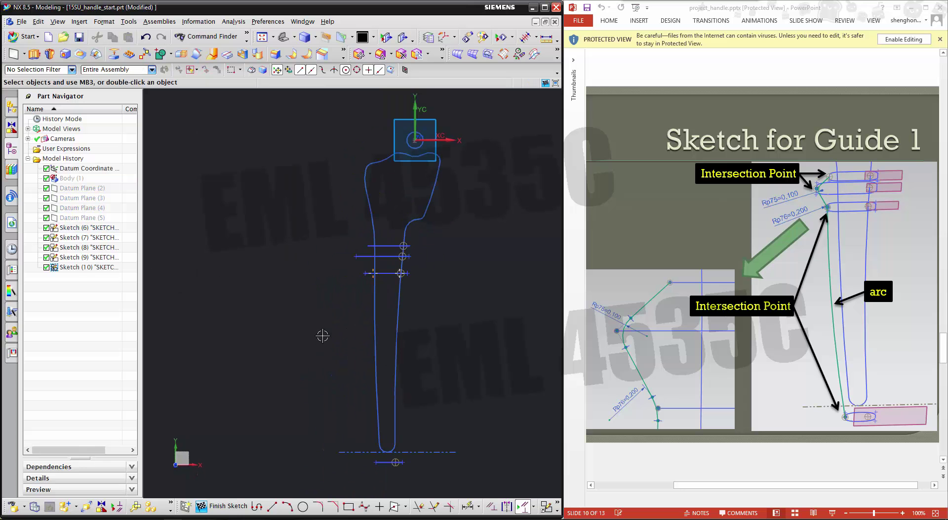
- Draw two joined lines from the top line's end through the middle and bottom lines' left ends
{"action": "left_click", "coordinate": [272, 506]}
{"action": "scroll", "coordinate": [348, 254], "scroll_direction": "up", "scroll_amount": 6}
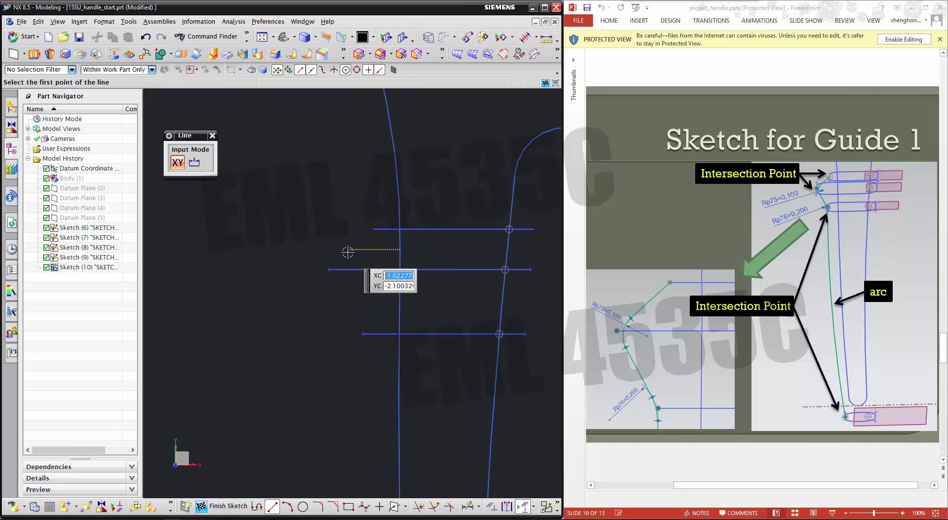
{"action": "left_click", "coordinate": [373, 228]}
{"action": "left_click", "coordinate": [329, 269]}
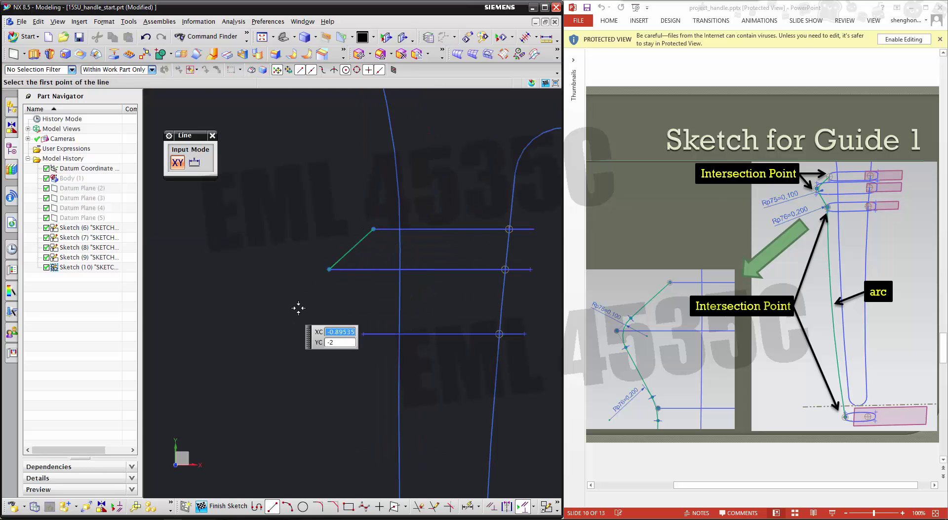
{"action": "left_click", "coordinate": [329, 269]}
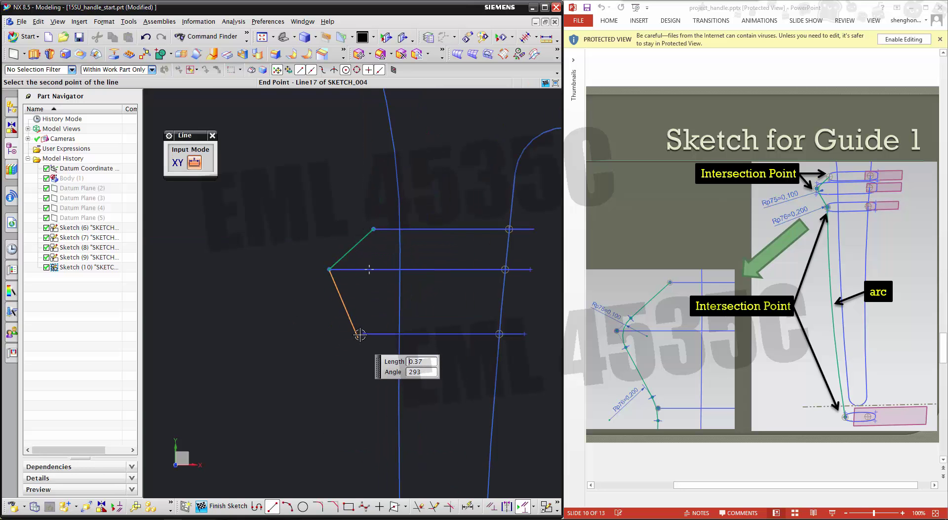
{"action": "left_click", "coordinate": [358, 335]}
{"action": "scroll", "coordinate": [345, 186], "scroll_direction": "down", "scroll_amount": 5}
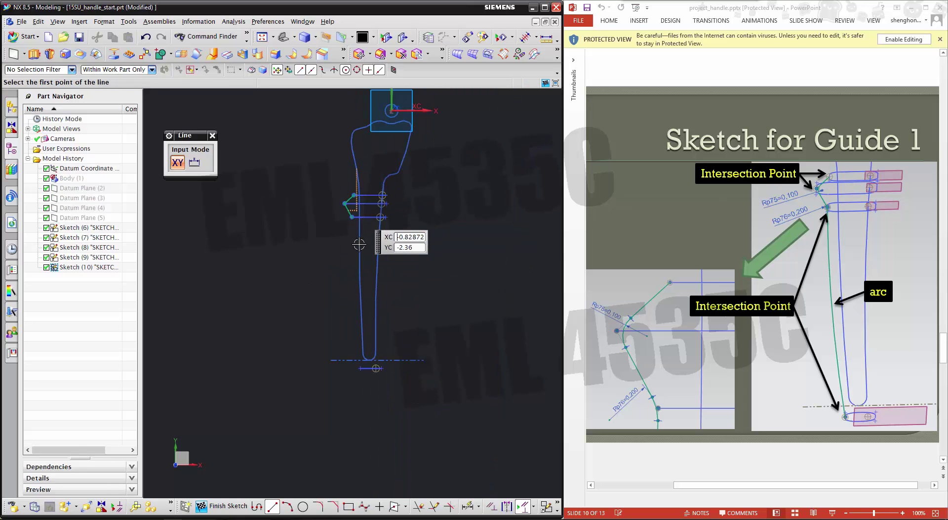
{"action": "scroll", "coordinate": [350, 243], "scroll_direction": "up", "scroll_amount": 2}
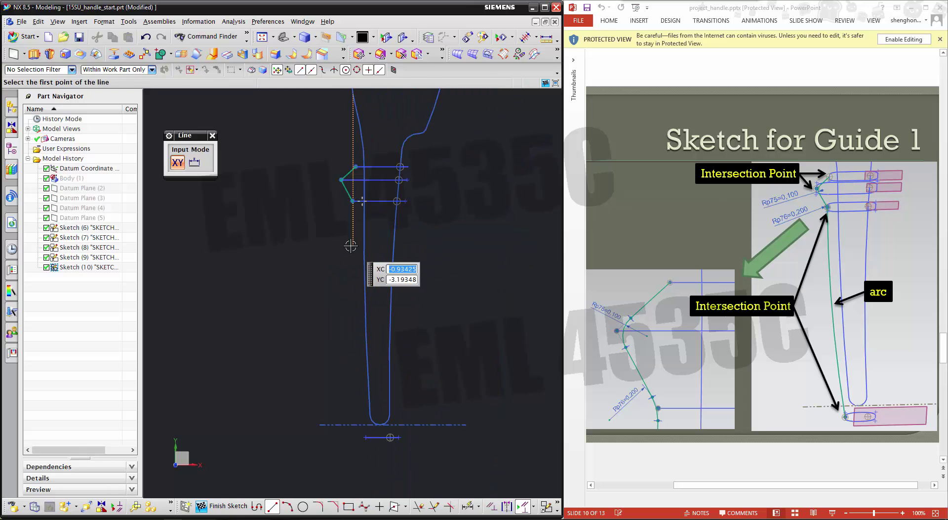
{"action": "left_click", "coordinate": [287, 506]}
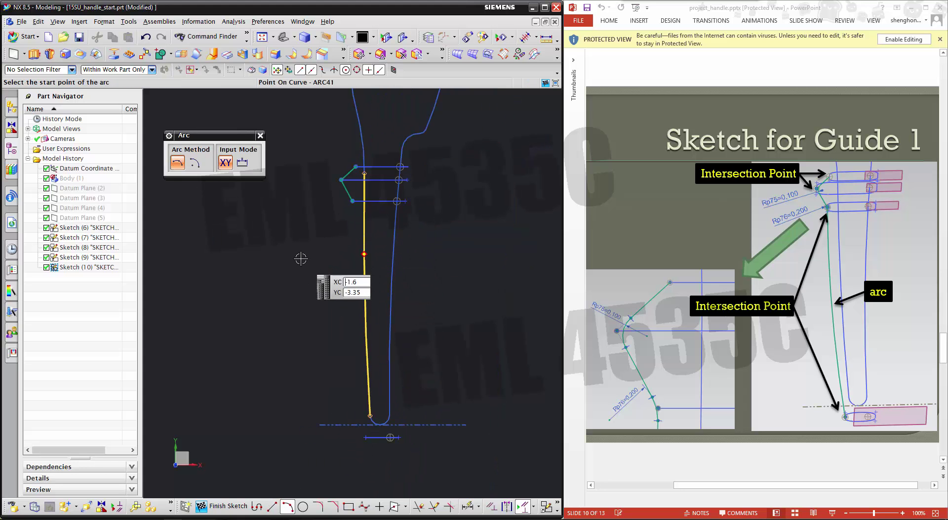
- Draw a 3-point arc from the lower line's end down to the bottom section line's end
{"action": "scroll", "coordinate": [337, 239], "scroll_direction": "down", "scroll_amount": 1}
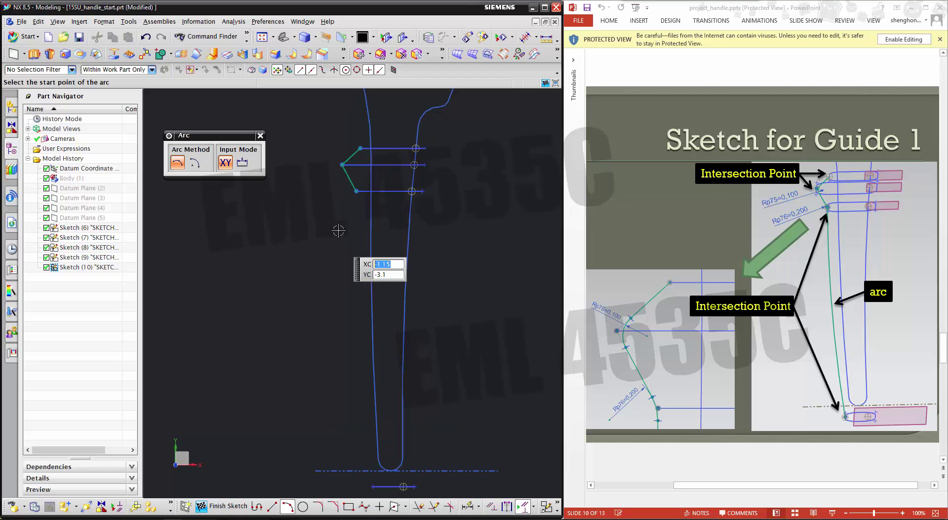
{"action": "left_click", "coordinate": [355, 190]}
{"action": "scroll", "coordinate": [345, 215], "scroll_direction": "up", "scroll_amount": 2}
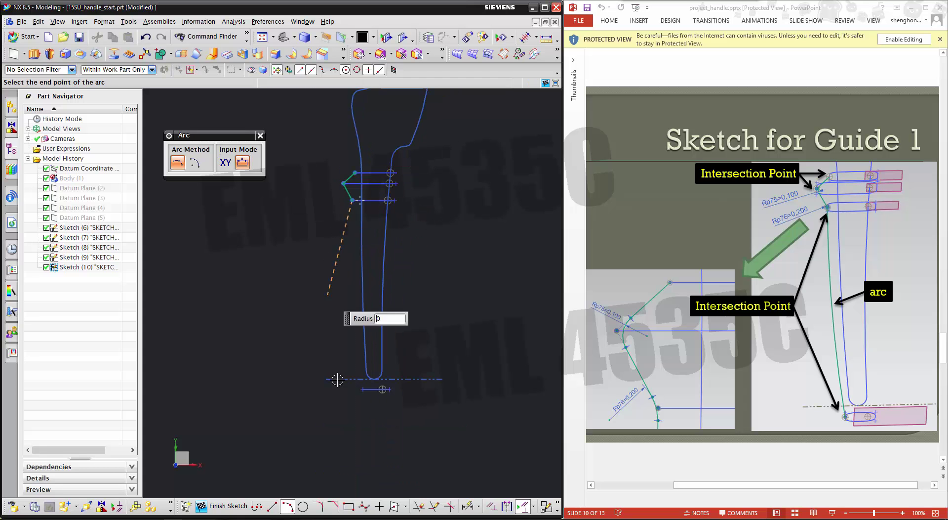
{"action": "left_click", "coordinate": [364, 389]}
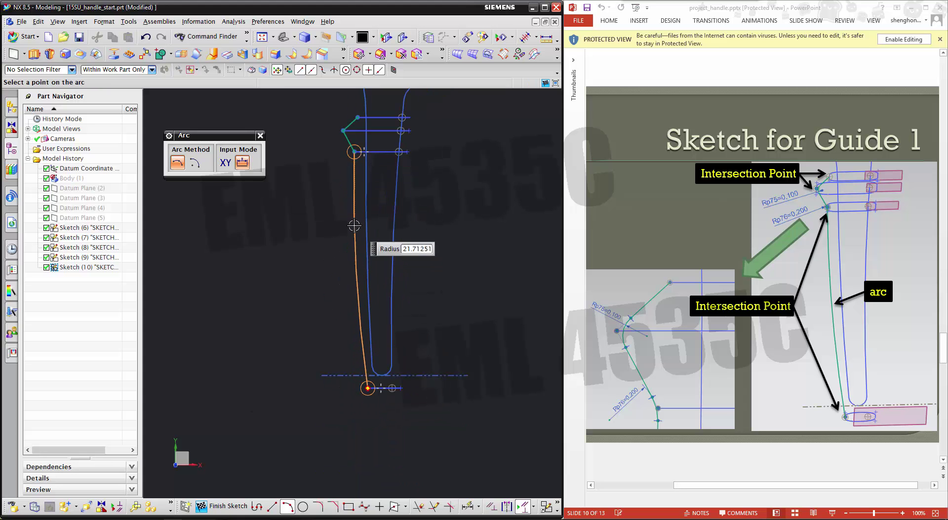
{"action": "scroll", "coordinate": [355, 225], "scroll_direction": "down", "scroll_amount": 2}
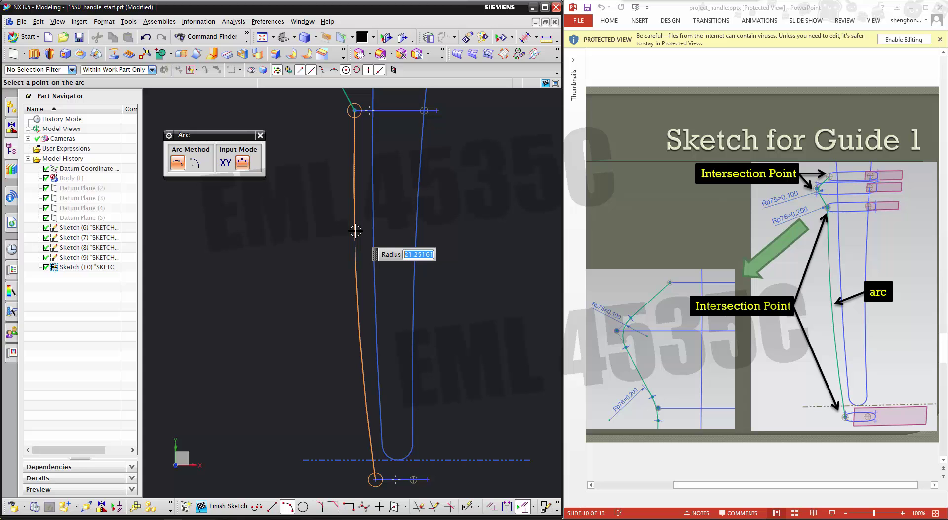
{"action": "left_click", "coordinate": [356, 231]}
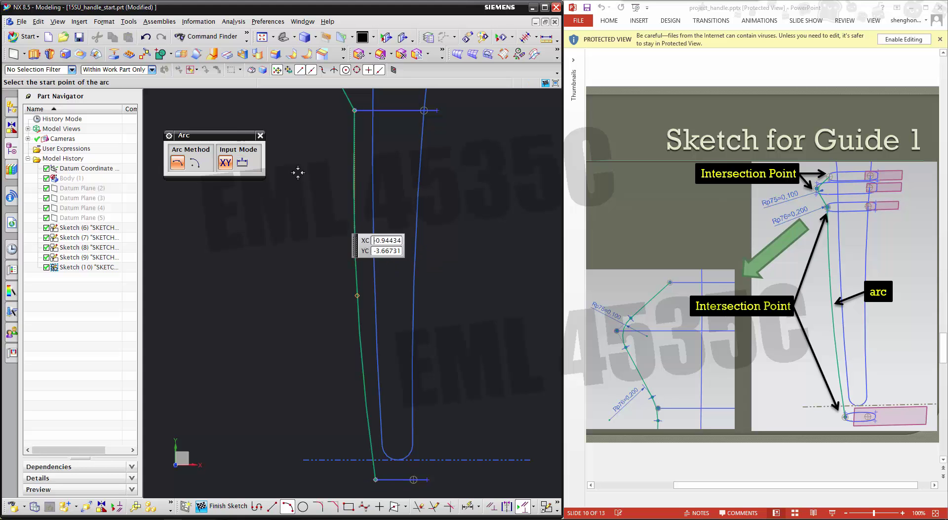
{"action": "left_click", "coordinate": [261, 136]}
- Try a fillet between the upper and lower lines, then undo it
{"action": "scroll", "coordinate": [307, 344], "scroll_direction": "down", "scroll_amount": 2}
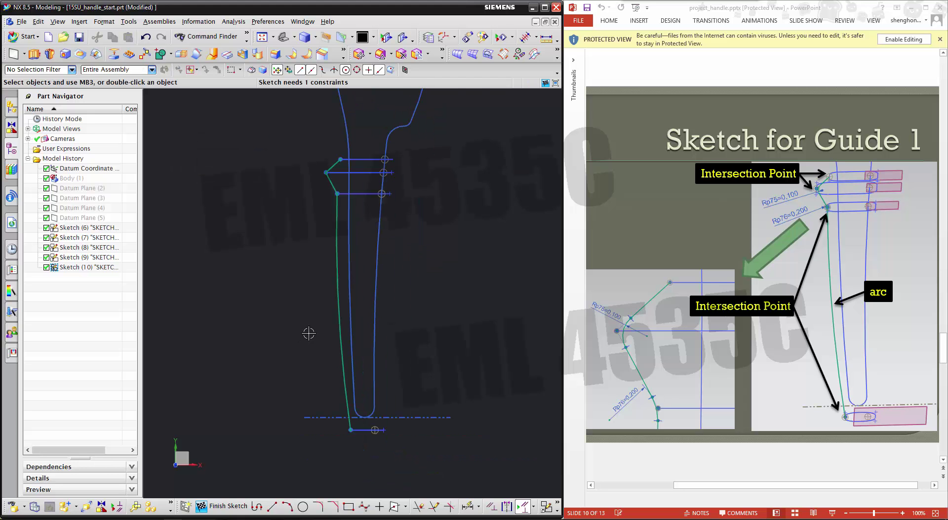
{"action": "scroll", "coordinate": [338, 155], "scroll_direction": "up", "scroll_amount": 5}
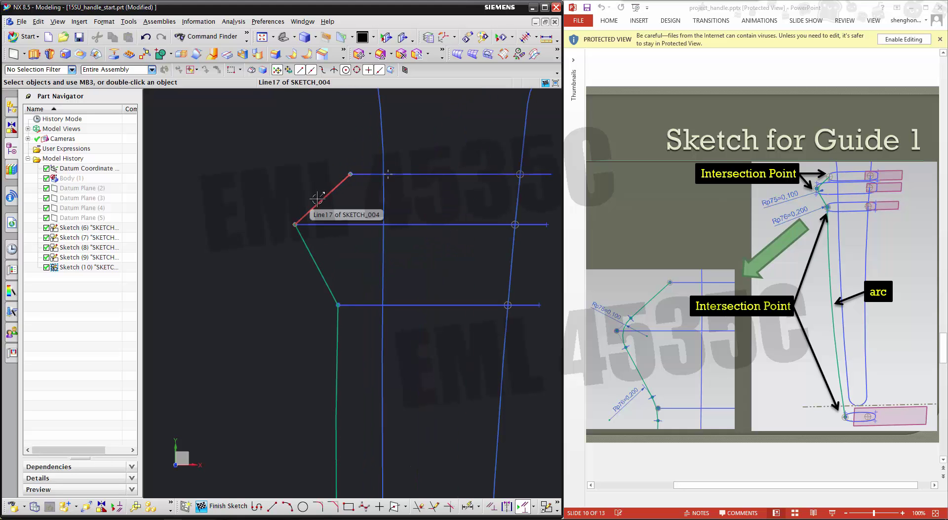
{"action": "left_click", "coordinate": [319, 506]}
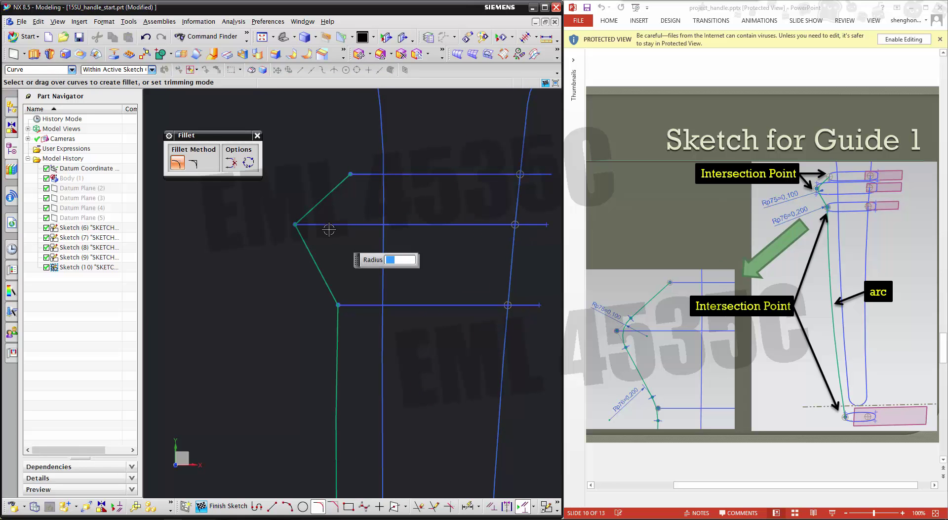
{"action": "left_click", "coordinate": [305, 215]}
{"action": "left_click", "coordinate": [300, 233]}
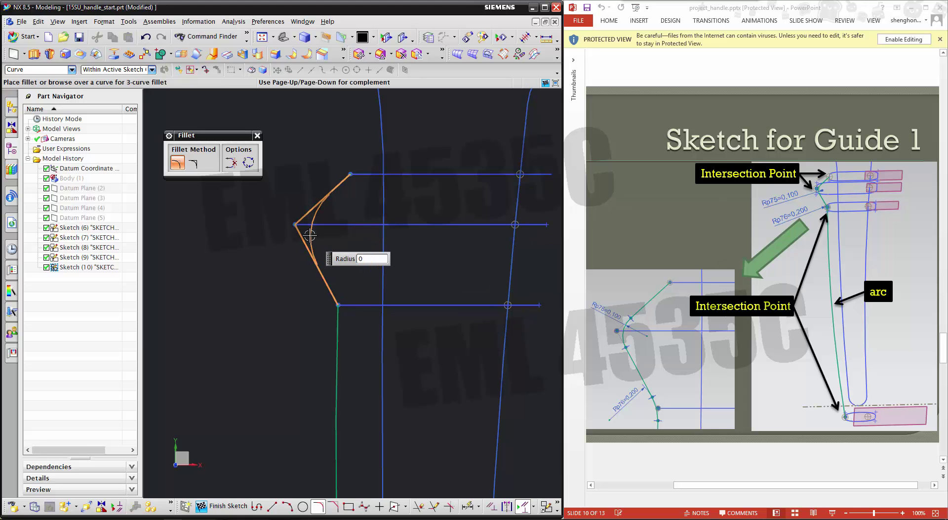
{"action": "type", "text": "01"}
{"action": "key", "text": "Return"}
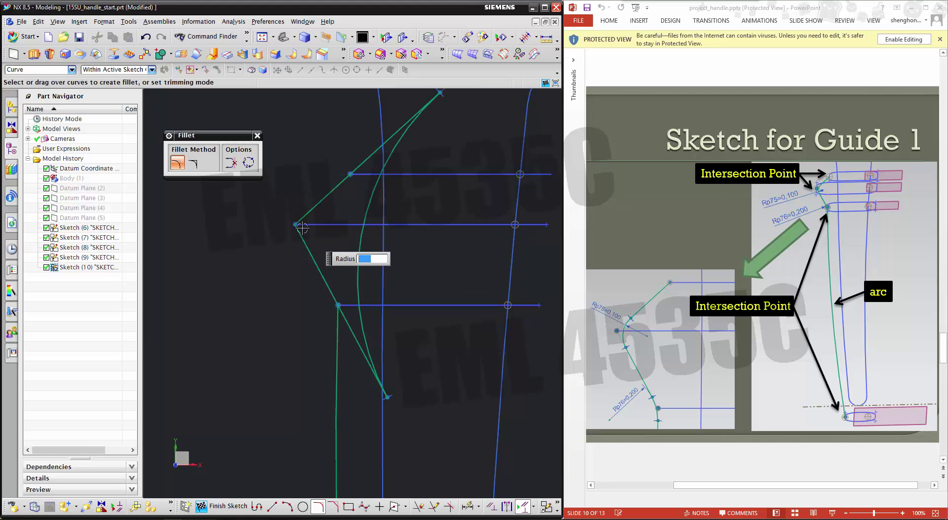
{"action": "left_click", "coordinate": [145, 36]}
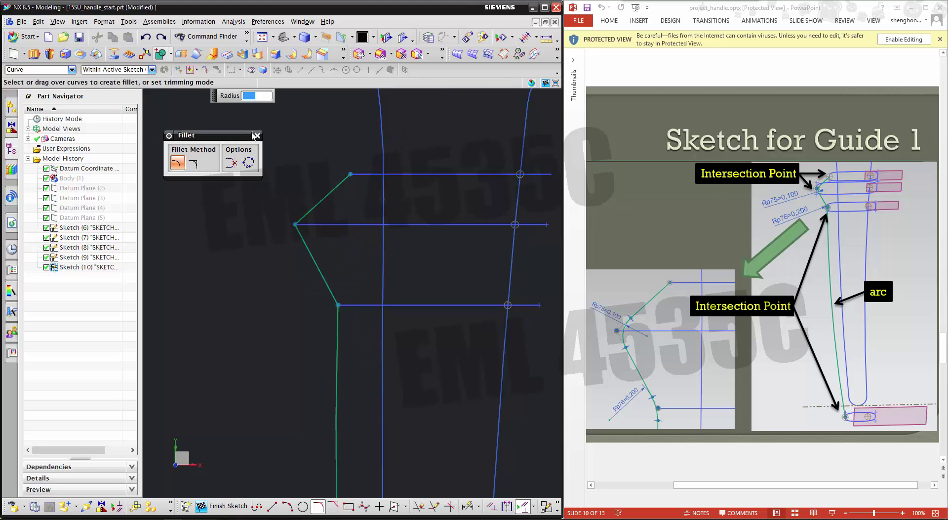
- Round the upper guide corner with a 0.1 fillet and the lower corner with 0.2
{"action": "left_click", "coordinate": [308, 210]}
{"action": "left_click", "coordinate": [300, 238]}
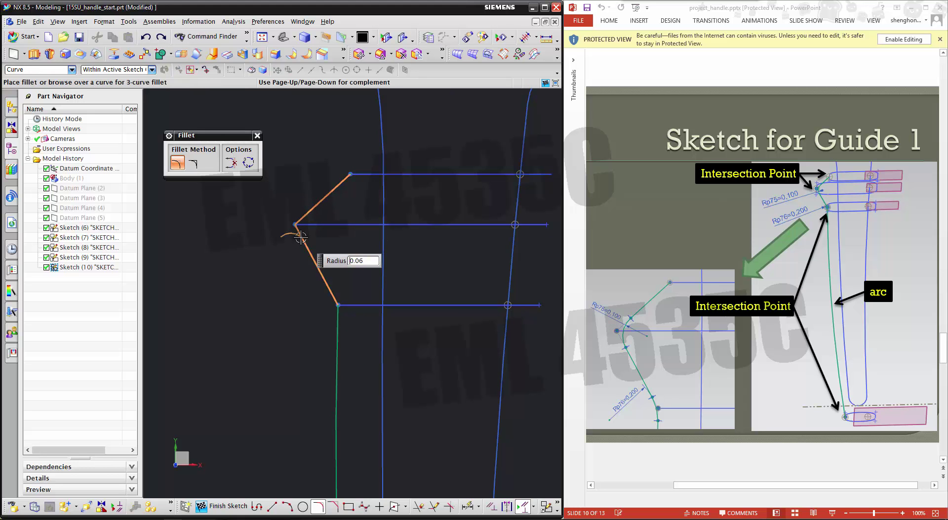
{"action": "type", "text": ".1"}
{"action": "key", "text": "Return"}
{"action": "left_click", "coordinate": [332, 302]}
{"action": "left_click", "coordinate": [336, 310]}
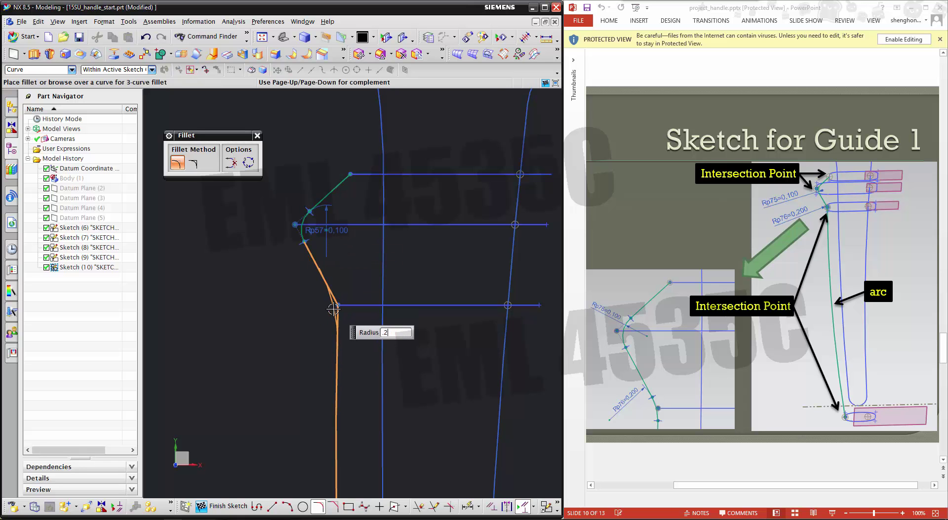
{"action": "key", "text": "Return"}
{"action": "scroll", "coordinate": [345, 257], "scroll_direction": "down", "scroll_amount": 4}
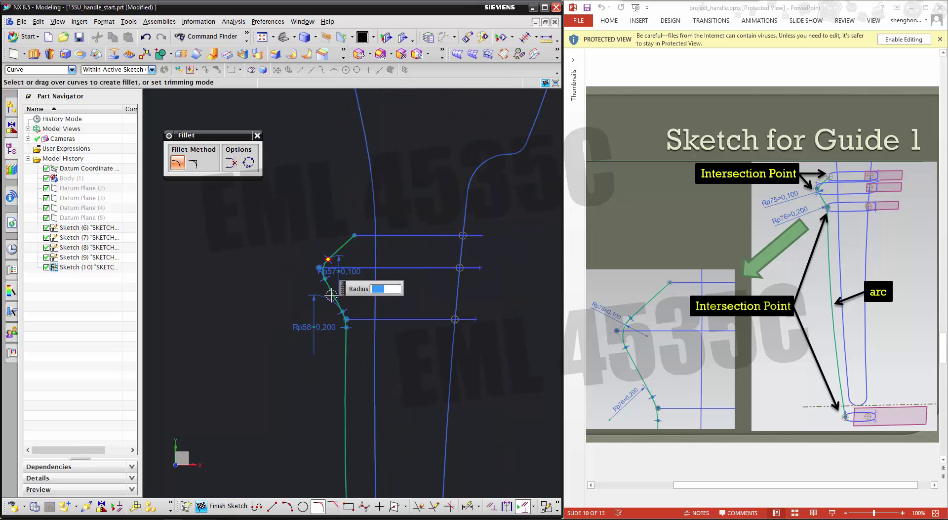
{"action": "scroll", "coordinate": [361, 345], "scroll_direction": "down", "scroll_amount": 3}
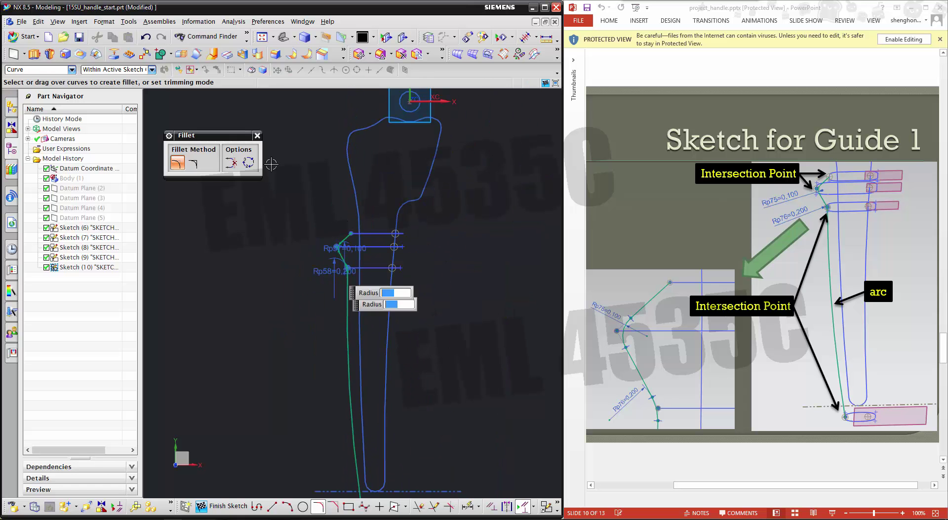
{"action": "scroll", "coordinate": [267, 165], "scroll_direction": "down", "scroll_amount": 1}
- End the fillet command and bring the PowerPoint slides to slide 11 on Swept and Guide B
{"action": "left_click", "coordinate": [257, 135]}
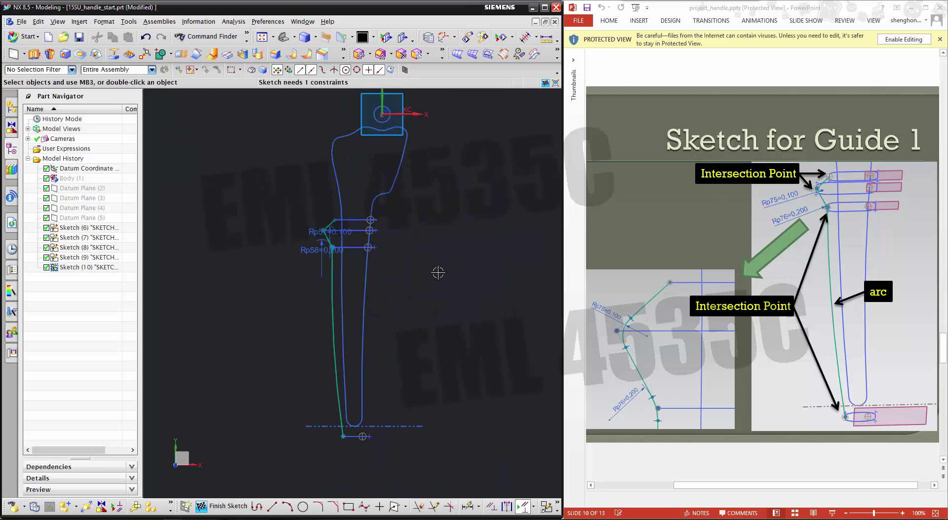
{"action": "left_click", "coordinate": [678, 230]}
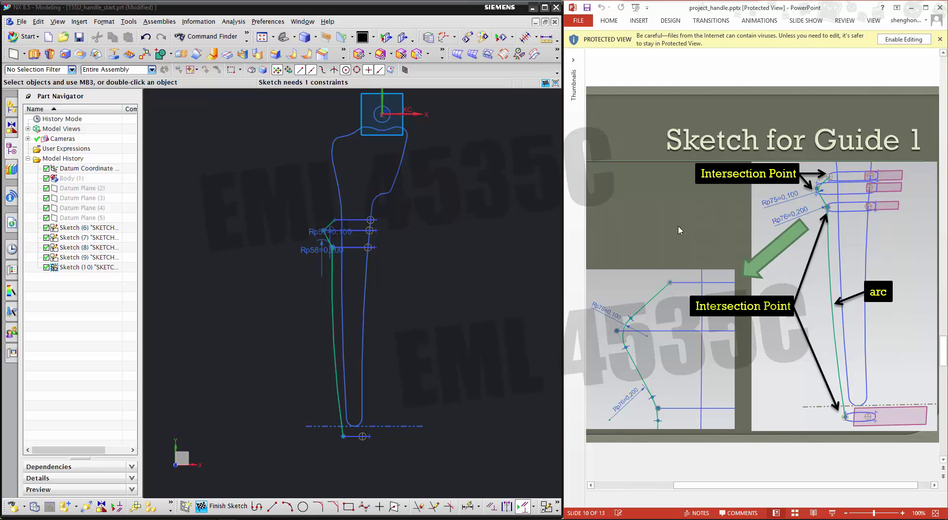
{"action": "scroll", "coordinate": [679, 229], "scroll_direction": "down", "scroll_amount": 1}
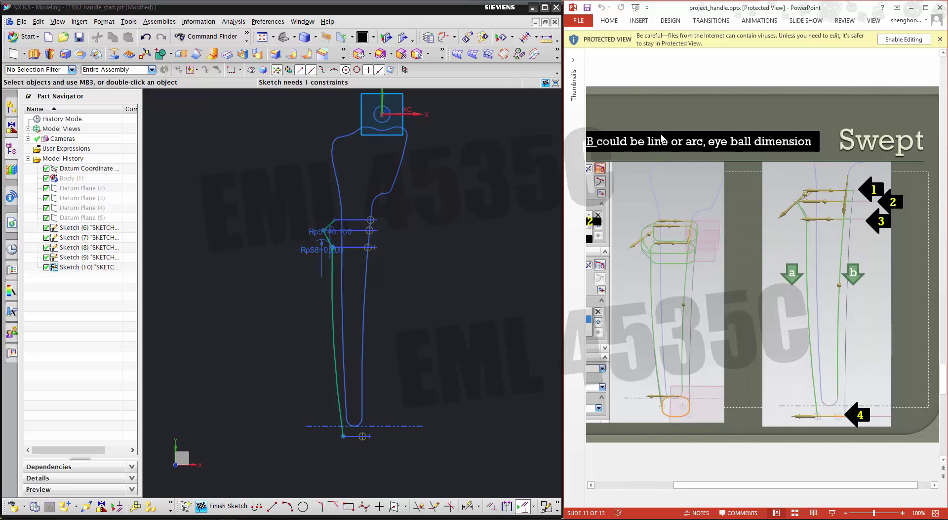
{"action": "left_click_drag", "start_coordinate": [741, 483], "coordinate": [695, 485]}
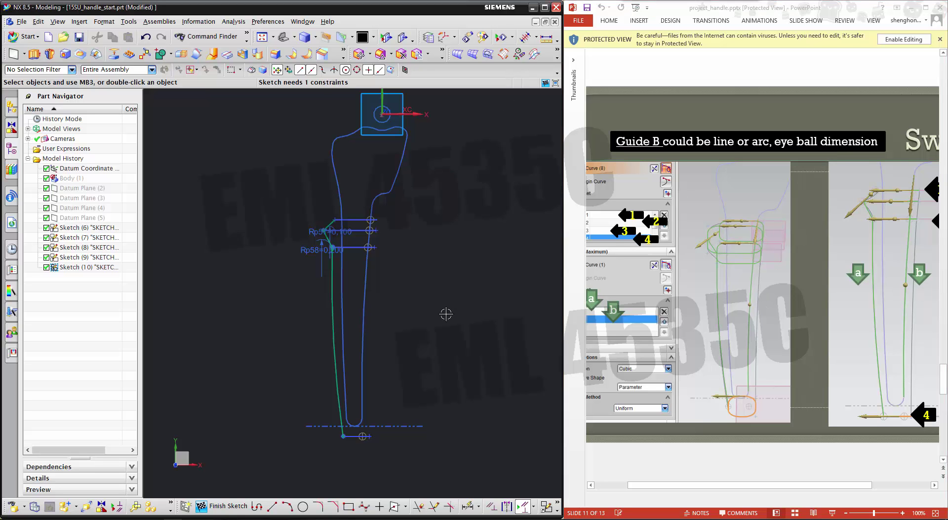
{"action": "scroll", "coordinate": [446, 314], "scroll_direction": "up", "scroll_amount": 1}
{"action": "scroll", "coordinate": [432, 403], "scroll_direction": "up", "scroll_amount": 1}
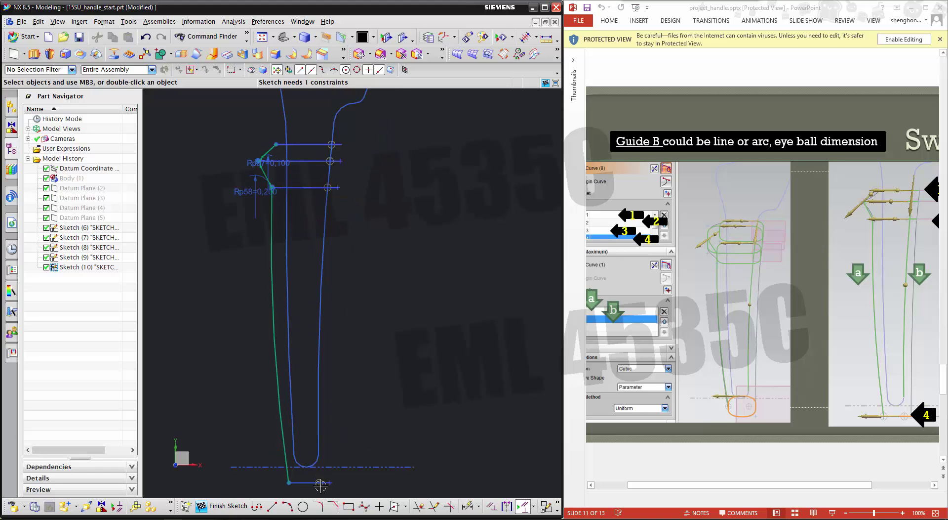
- Draw a line from the top section's right end to the bottom section, slanting its foot left
{"action": "left_click", "coordinate": [272, 505]}
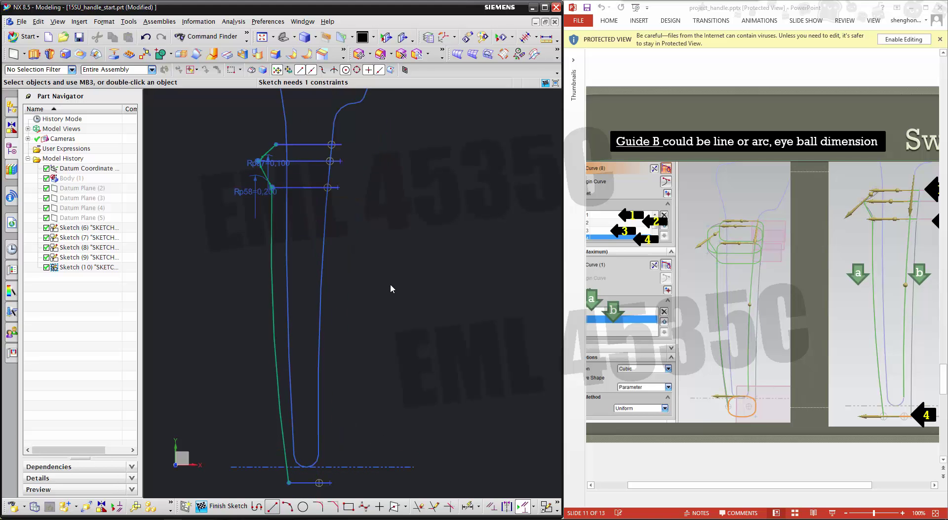
{"action": "left_click", "coordinate": [343, 144]}
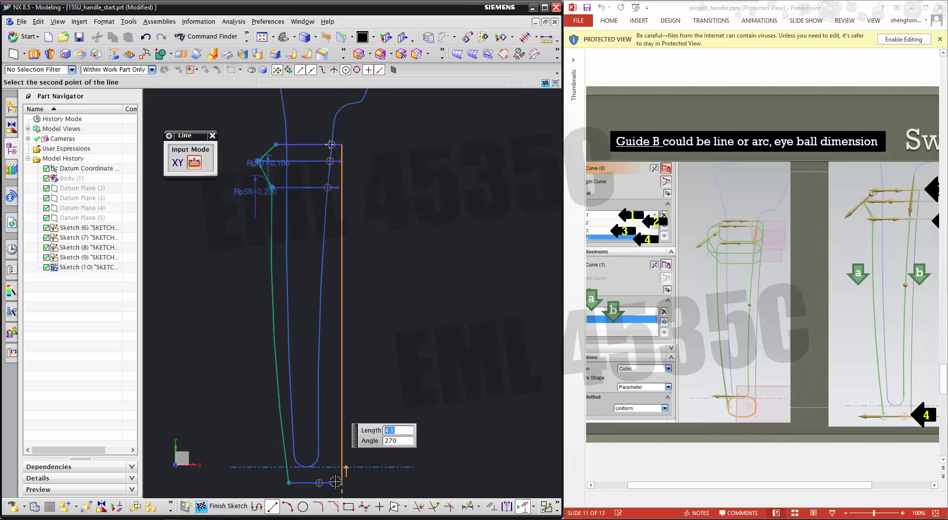
{"action": "left_click", "coordinate": [341, 482]}
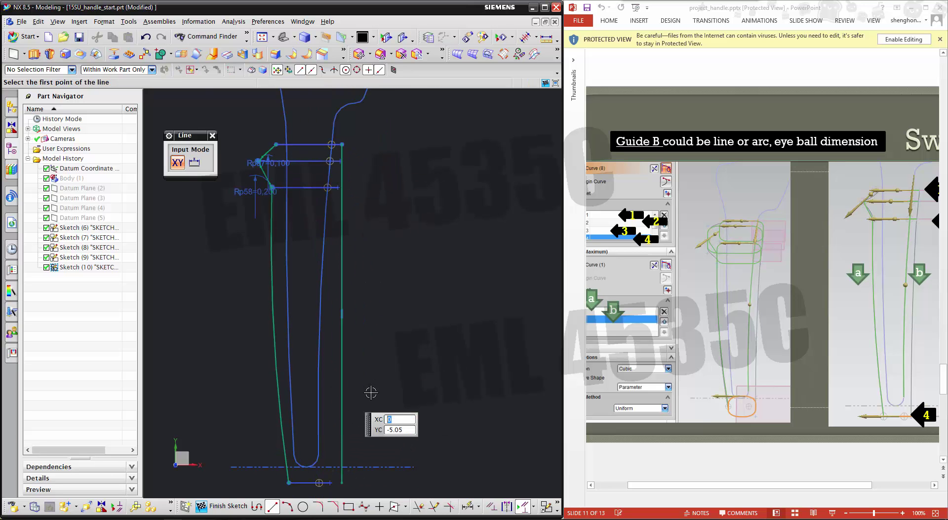
{"action": "left_click", "coordinate": [213, 135]}
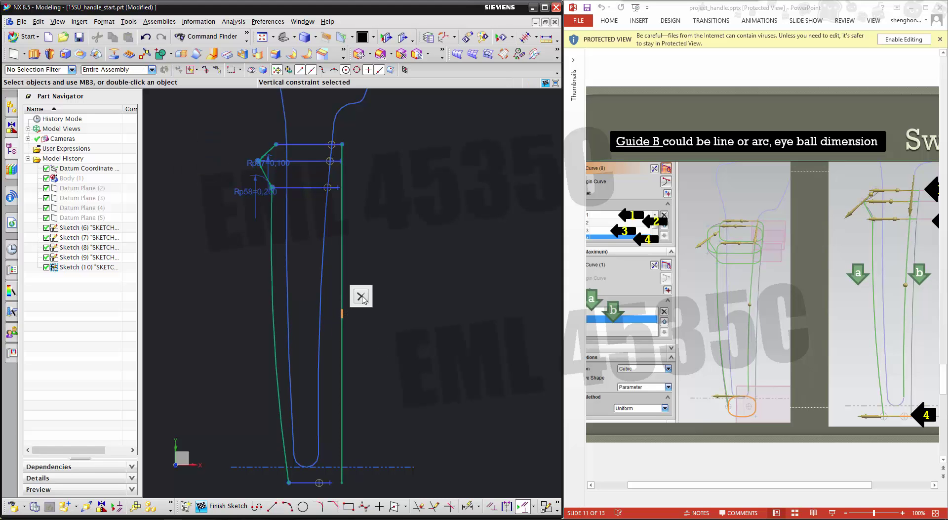
{"action": "left_click_drag", "start_coordinate": [342, 481], "coordinate": [330, 482]}
{"action": "scroll", "coordinate": [381, 381], "scroll_direction": "down", "scroll_amount": 1}
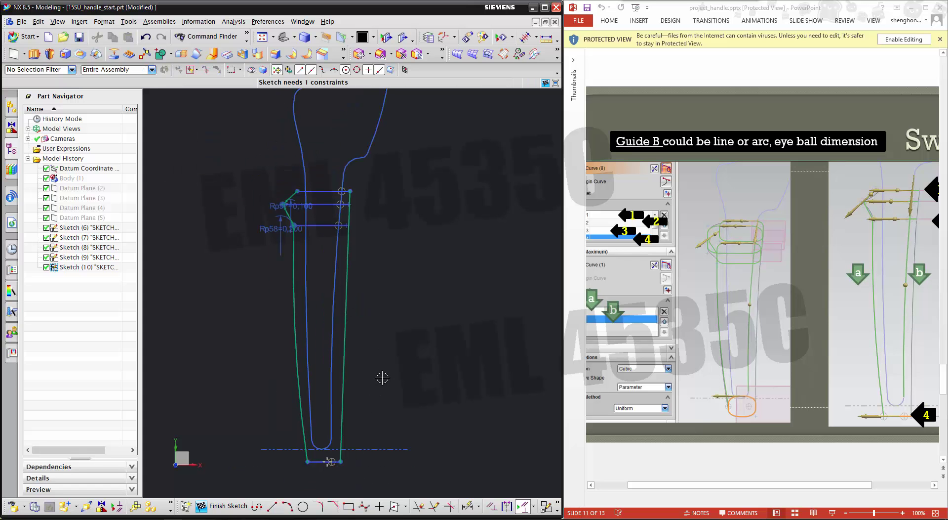
{"action": "scroll", "coordinate": [369, 350], "scroll_direction": "up", "scroll_amount": 1}
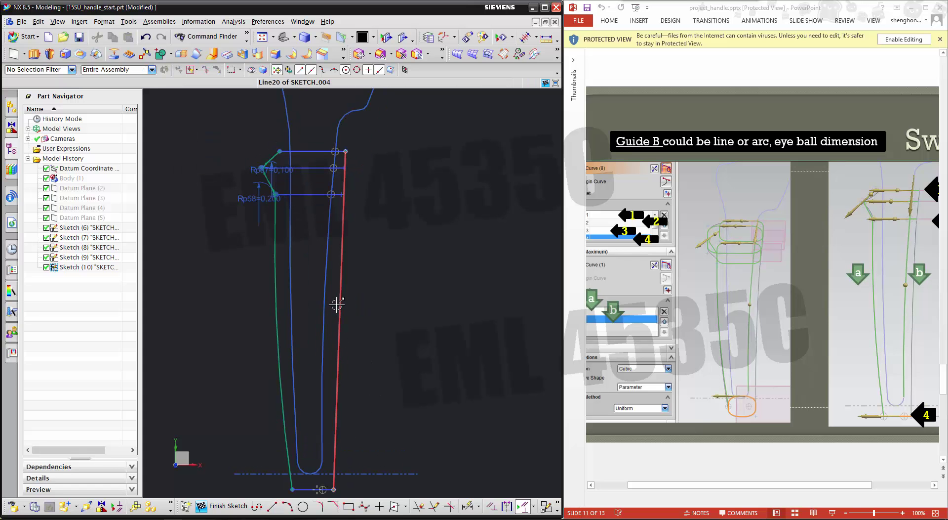
{"action": "scroll", "coordinate": [337, 321], "scroll_direction": "up", "scroll_amount": 2}
{"action": "scroll", "coordinate": [337, 320], "scroll_direction": "down", "scroll_amount": 3}
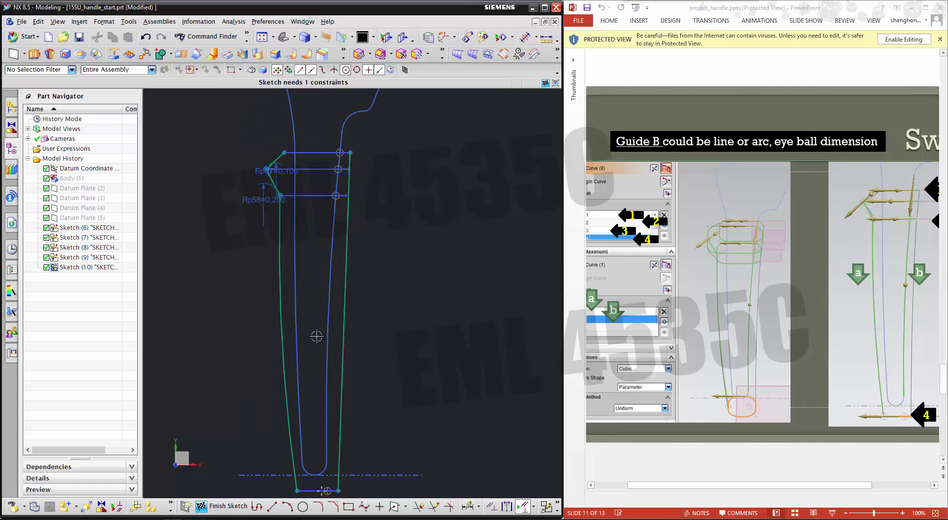
{"action": "scroll", "coordinate": [374, 322], "scroll_direction": "up", "scroll_amount": 1}
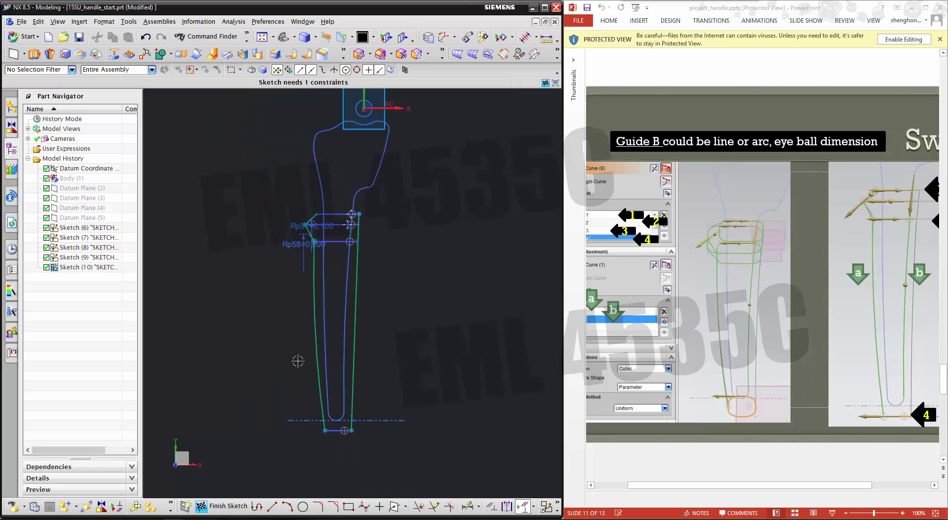
{"action": "scroll", "coordinate": [309, 362], "scroll_direction": "down", "scroll_amount": 1}
{"action": "scroll", "coordinate": [327, 362], "scroll_direction": "up", "scroll_amount": 2}
{"action": "scroll", "coordinate": [330, 362], "scroll_direction": "up", "scroll_amount": 1}
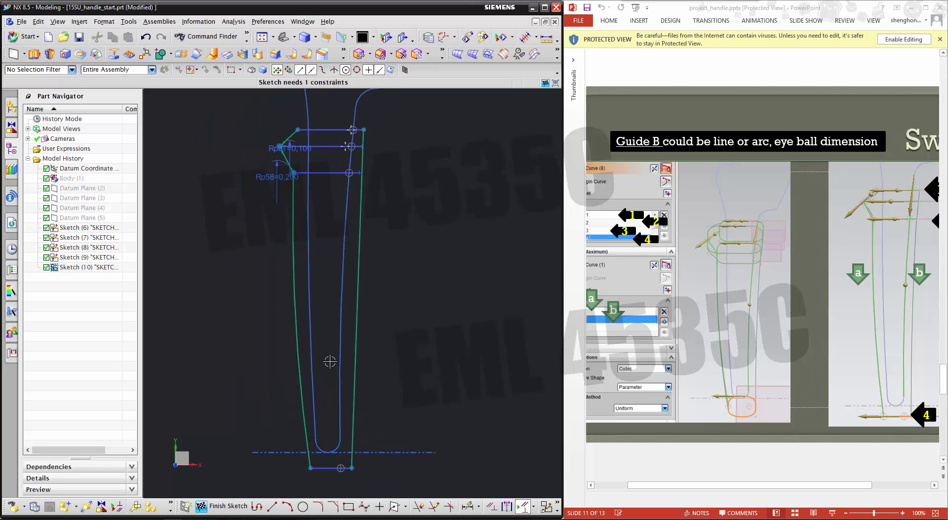
- Replace the straight right line with a 3-point arc between the top and bottom line ends
{"action": "left_click", "coordinate": [364, 306]}
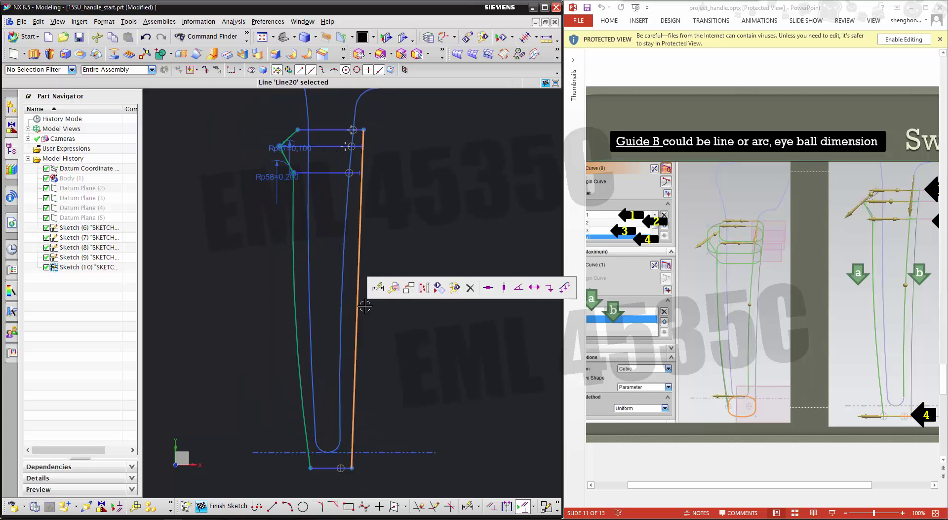
{"action": "left_click", "coordinate": [470, 287]}
{"action": "left_click", "coordinate": [287, 505]}
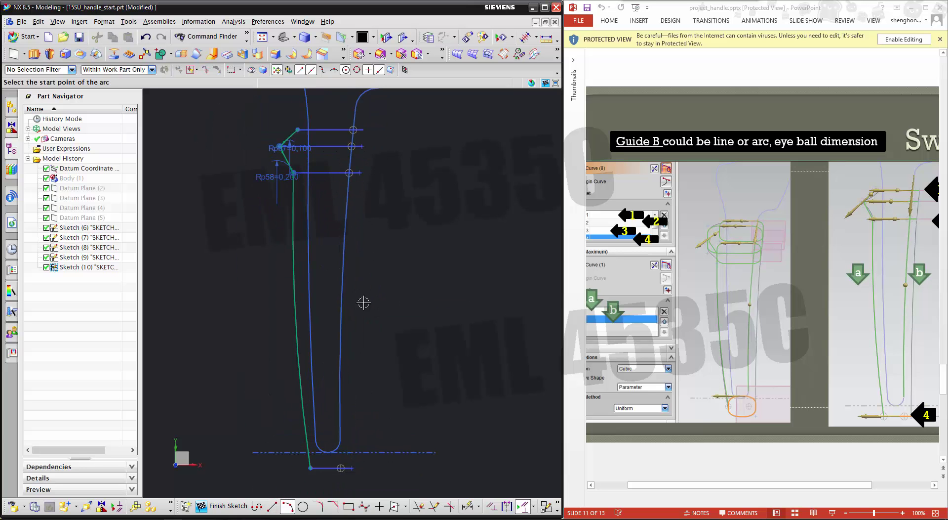
{"action": "left_click", "coordinate": [353, 129]}
{"action": "scroll", "coordinate": [352, 467], "scroll_direction": "up", "scroll_amount": 1}
{"action": "left_click", "coordinate": [352, 467]}
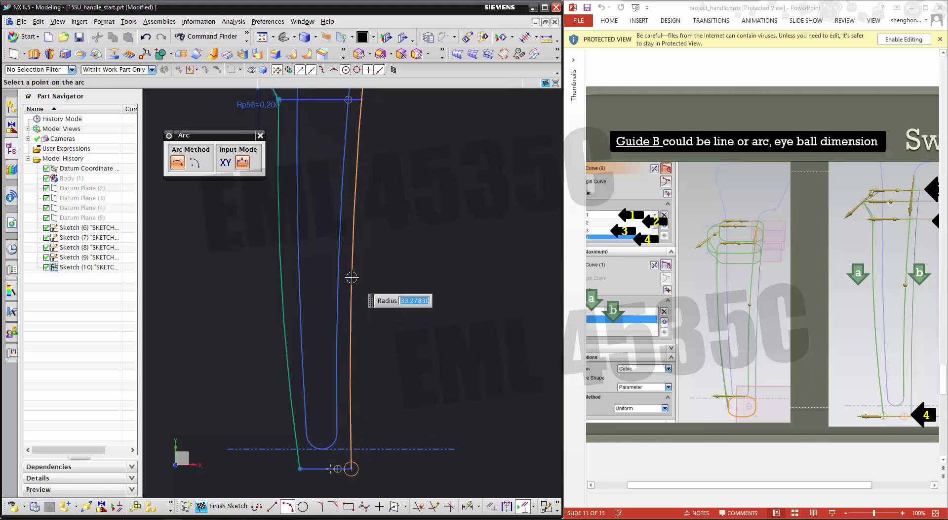
{"action": "left_click", "coordinate": [352, 278]}
{"action": "scroll", "coordinate": [329, 379], "scroll_direction": "down", "scroll_amount": 2}
{"action": "left_click", "coordinate": [260, 135]}
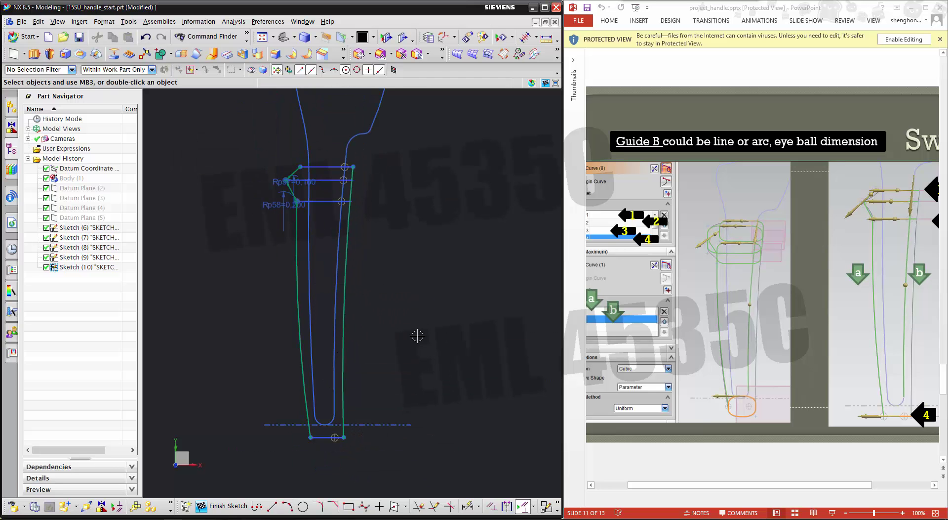
- Finish the guide sketch and orbit to an isometric view of the curves
{"action": "left_click", "coordinate": [227, 506]}
{"action": "mouse_move", "coordinate": [401, 385]}
{"action": "middle_mouse_down"}
{"action": "mouse_move", "coordinate": [402, 345]}
{"action": "mouse_move", "coordinate": [370, 354]}
{"action": "mouse_move", "coordinate": [383, 367]}
{"action": "middle_mouse_up"}
{"action": "right_click", "coordinate": [432, 175]}
- Restore the curve near the top after deleting it by mistake, then reorient the view
{"action": "left_click", "coordinate": [475, 168]}
{"action": "scroll", "coordinate": [470, 252], "scroll_direction": "up", "scroll_amount": 2}
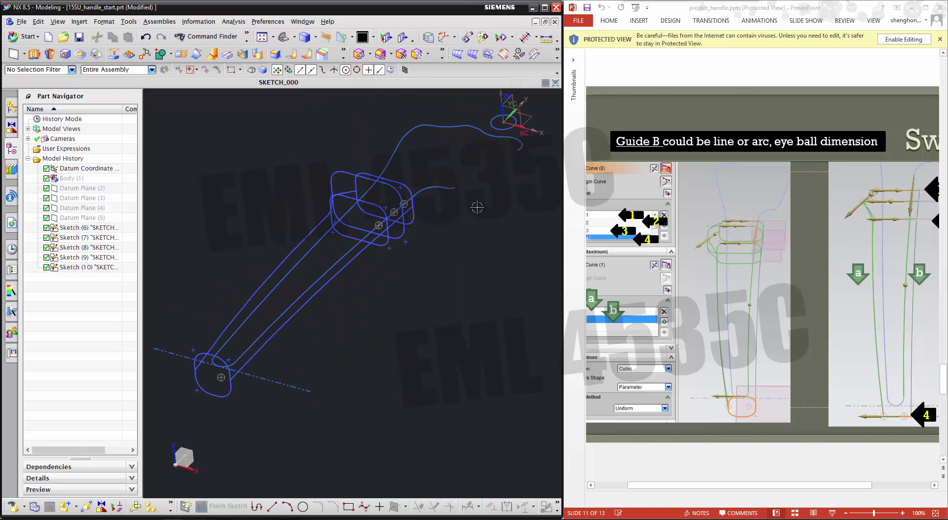
{"action": "left_click", "coordinate": [145, 36]}
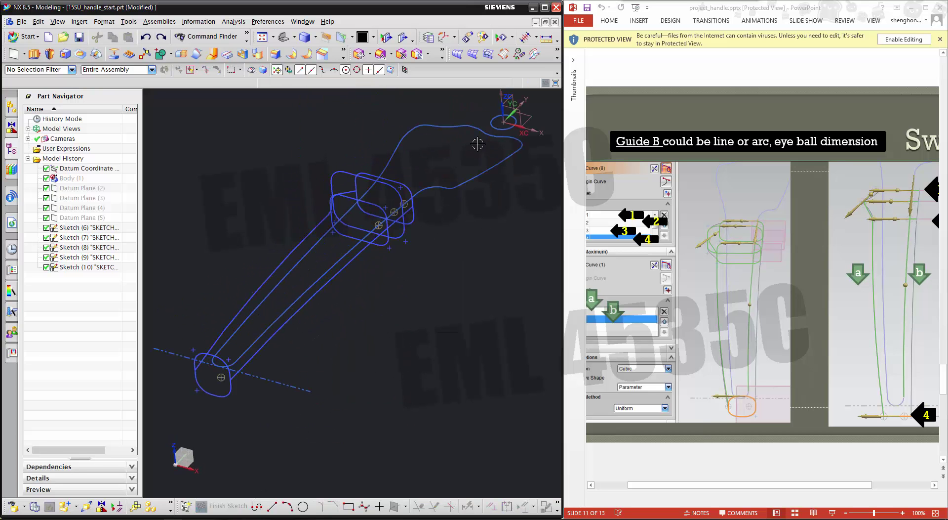
{"action": "middle_click_drag", "start_coordinate": [294, 150], "coordinate": [396, 208]}
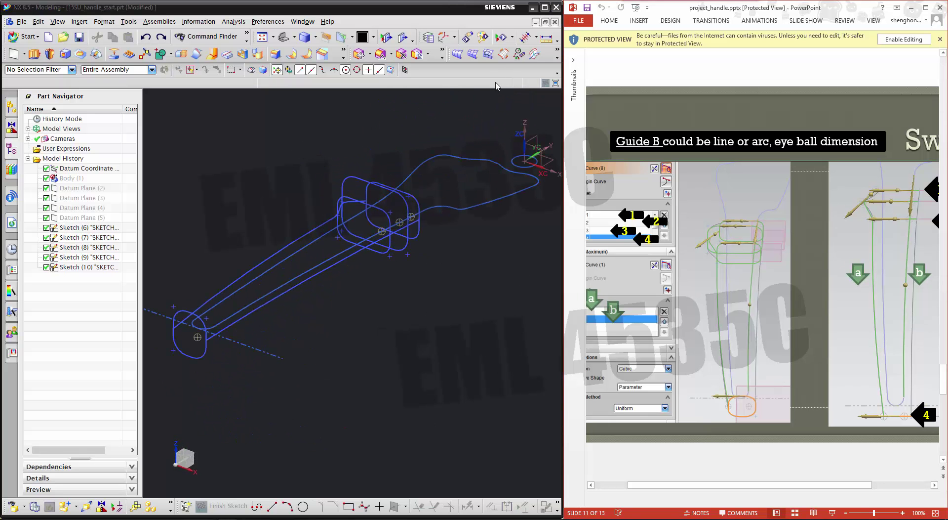
- Open the Swept feature dialog to start selecting the handle's section curves
{"action": "left_click", "coordinate": [503, 53]}
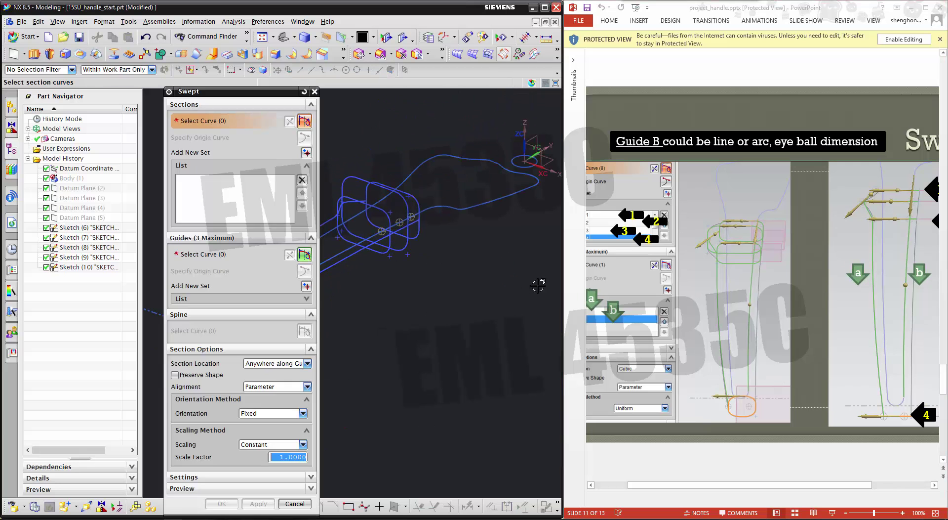
{"action": "scroll", "coordinate": [538, 285], "scroll_direction": "down", "scroll_amount": 2}
{"action": "scroll", "coordinate": [481, 294], "scroll_direction": "down", "scroll_amount": 1}
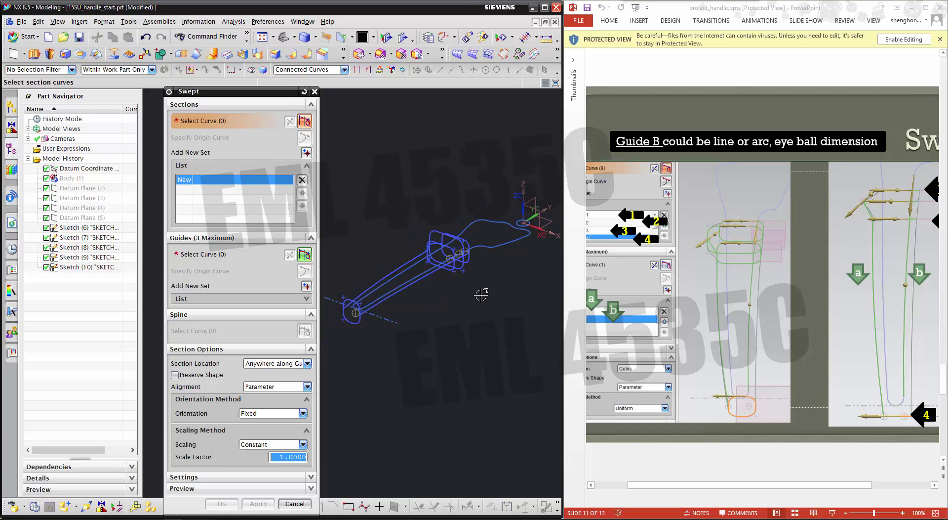
{"action": "scroll", "coordinate": [425, 245], "scroll_direction": "up", "scroll_amount": 2}
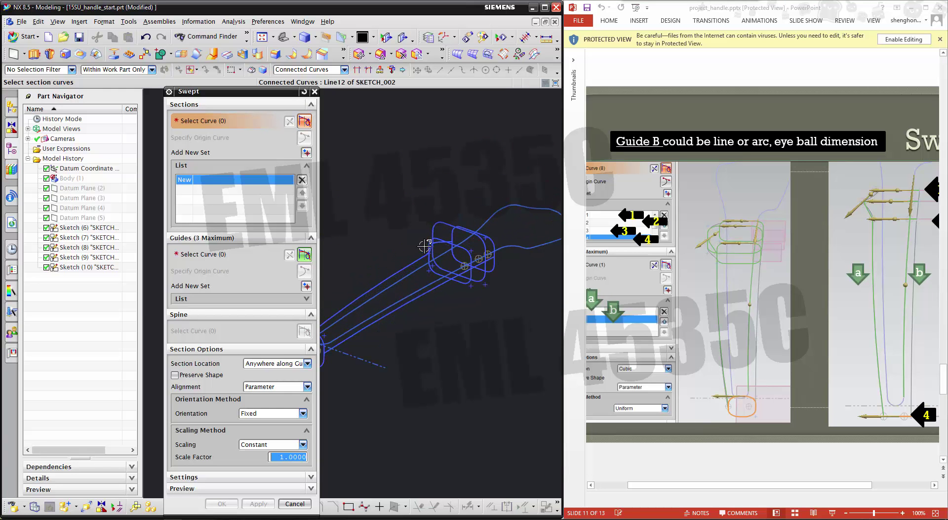
{"action": "scroll", "coordinate": [500, 257], "scroll_direction": "up", "scroll_amount": 1}
{"action": "scroll", "coordinate": [499, 255], "scroll_direction": "up", "scroll_amount": 1}
{"action": "scroll", "coordinate": [499, 255], "scroll_direction": "up", "scroll_amount": 1}
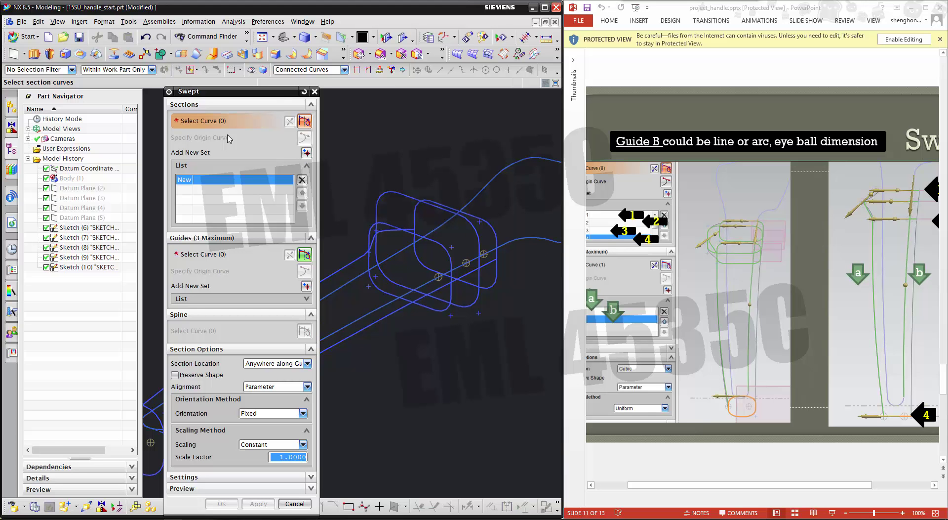
{"action": "scroll", "coordinate": [393, 133], "scroll_direction": "up", "scroll_amount": 1}
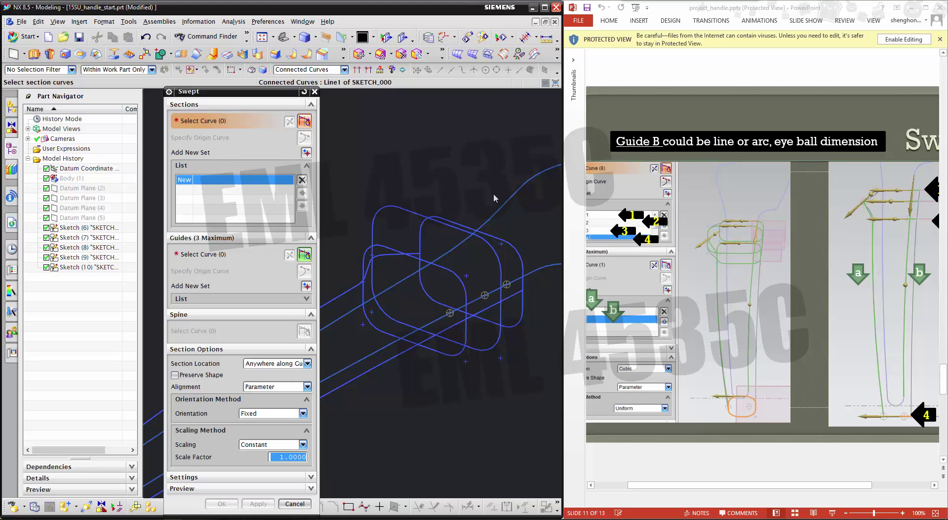
- Pick the four rounded-rectangle profiles as separate section sets, Section 1 through Section 4
{"action": "left_click", "coordinate": [519, 214]}
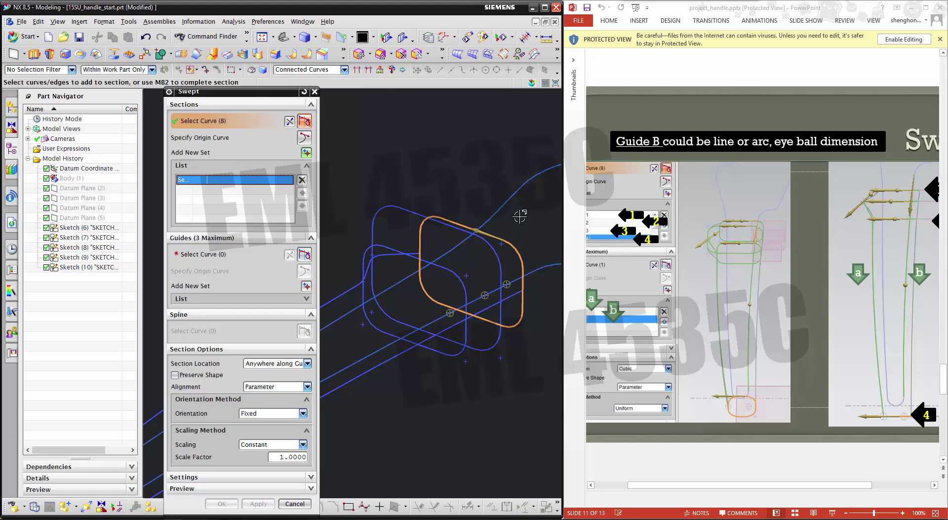
{"action": "left_click", "coordinate": [306, 152]}
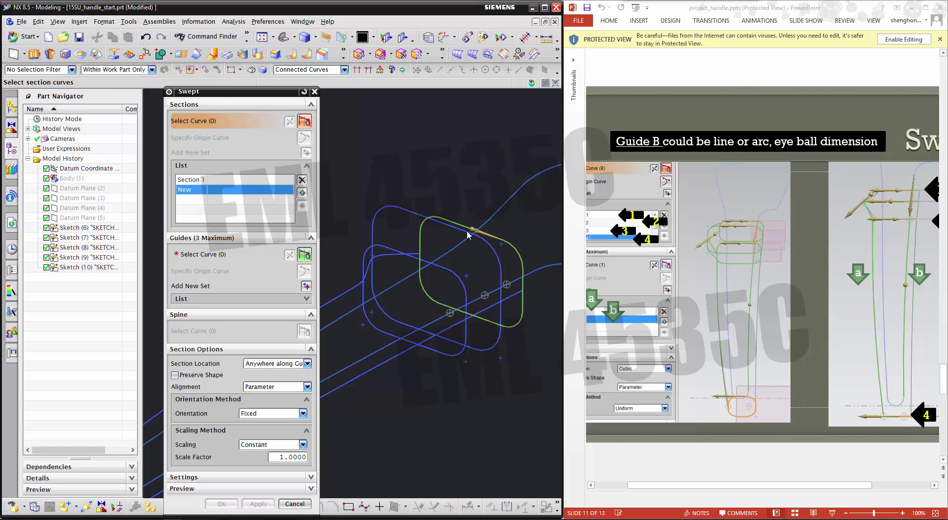
{"action": "left_click", "coordinate": [473, 183]}
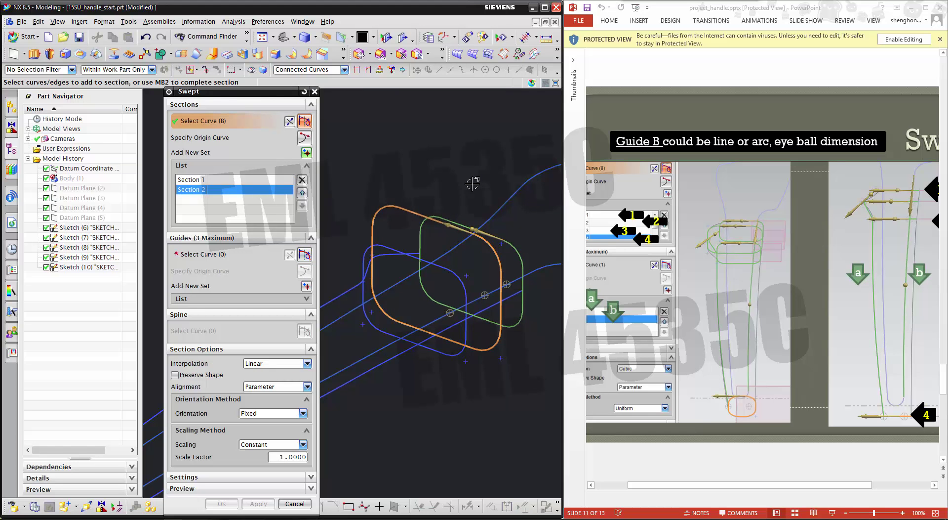
{"action": "left_click", "coordinate": [307, 152]}
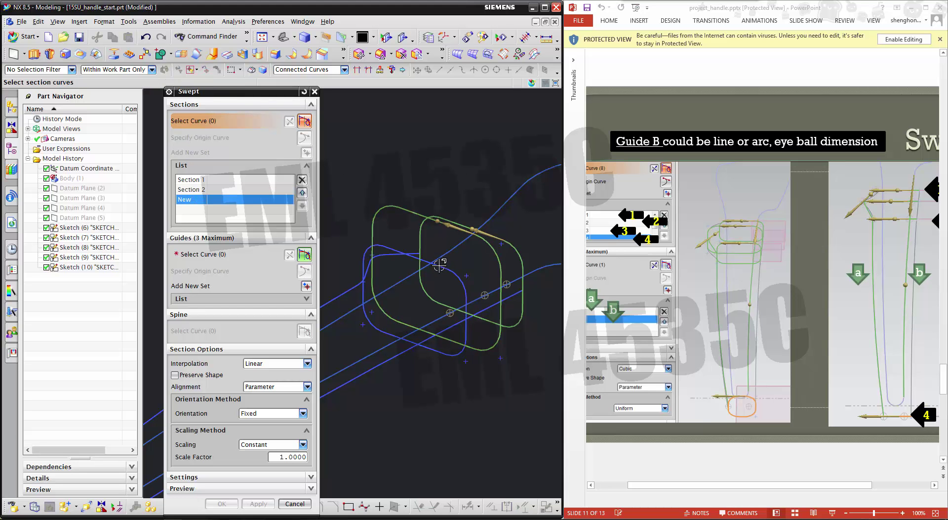
{"action": "left_click", "coordinate": [439, 266]}
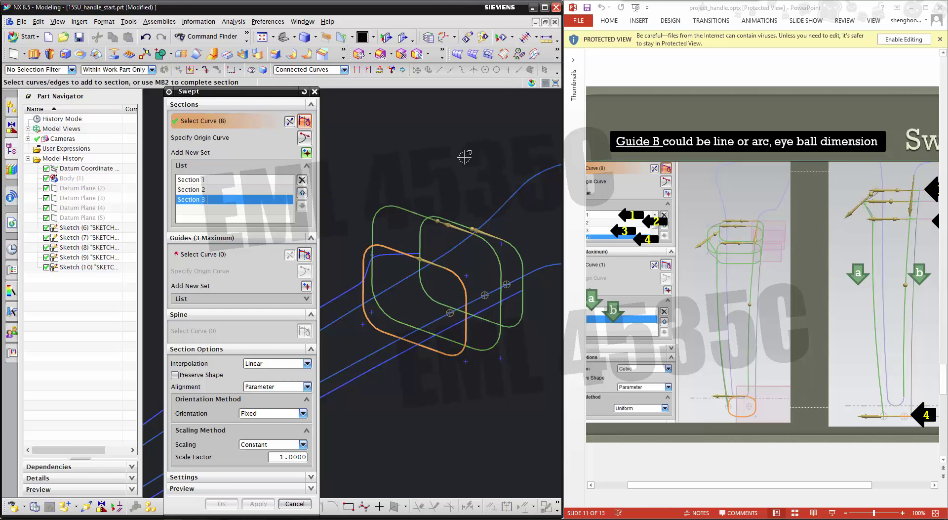
{"action": "scroll", "coordinate": [352, 280], "scroll_direction": "down", "scroll_amount": 5}
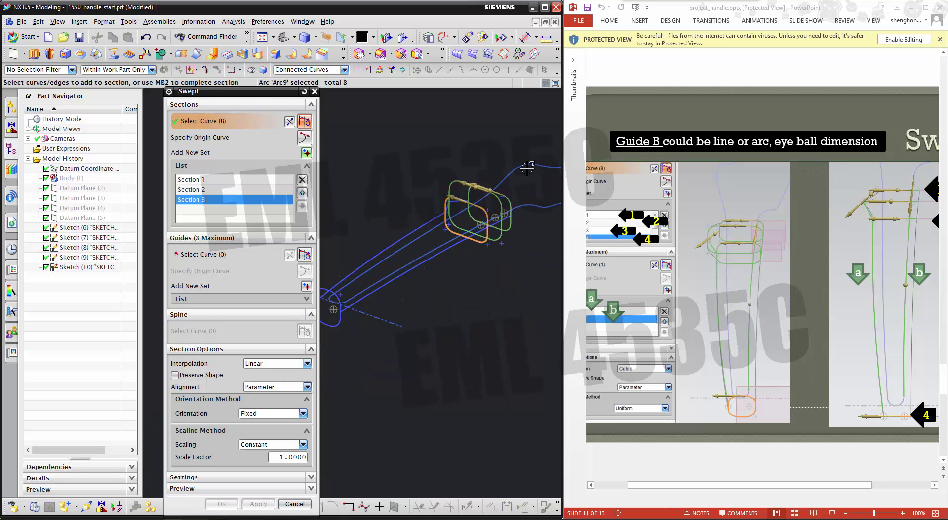
{"action": "scroll", "coordinate": [352, 280], "scroll_direction": "up", "scroll_amount": 5}
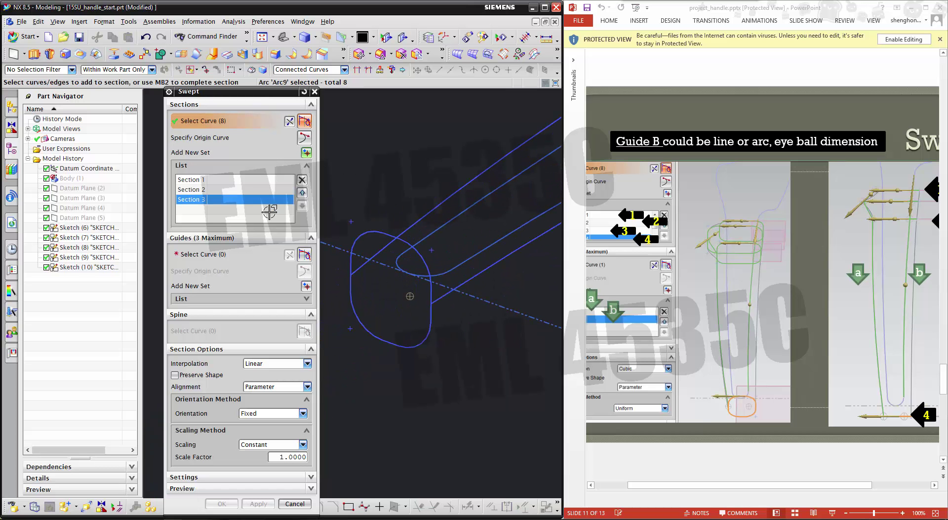
{"action": "left_click", "coordinate": [306, 153]}
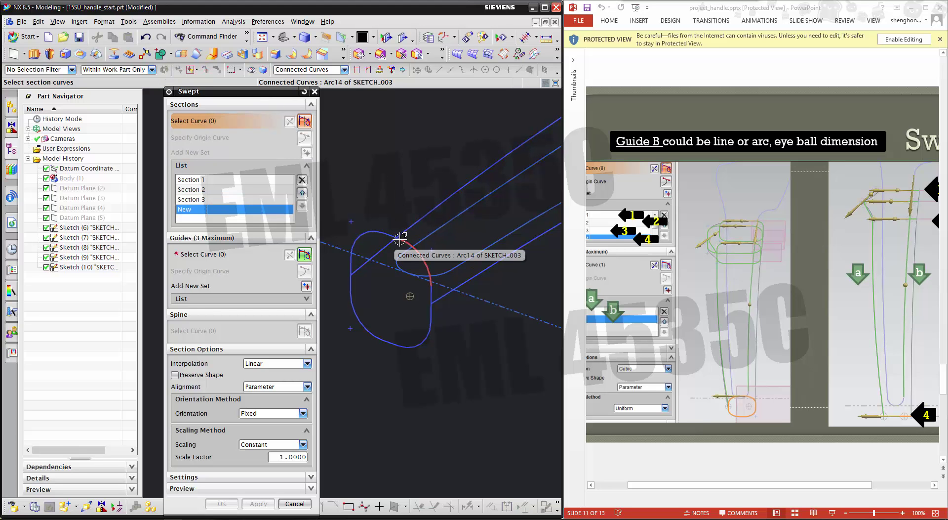
{"action": "scroll", "coordinate": [396, 236], "scroll_direction": "down", "scroll_amount": 2}
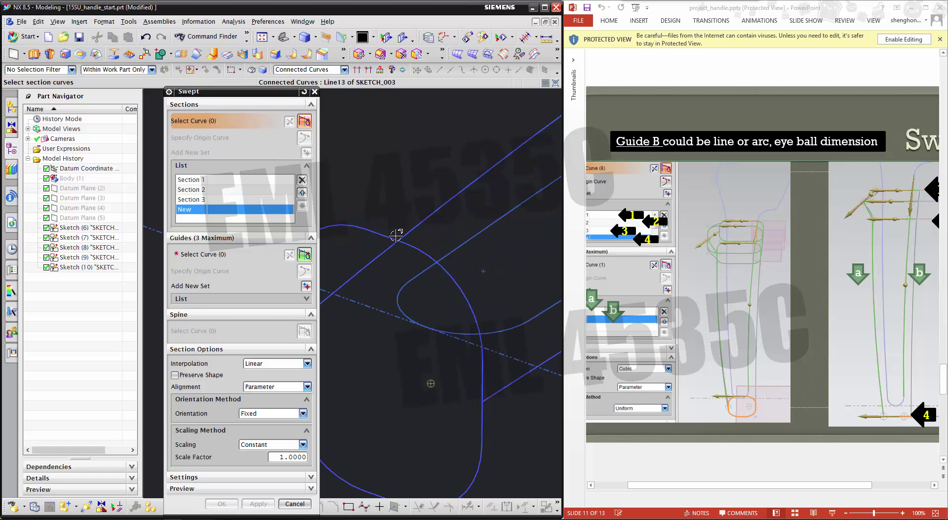
{"action": "left_click", "coordinate": [392, 229]}
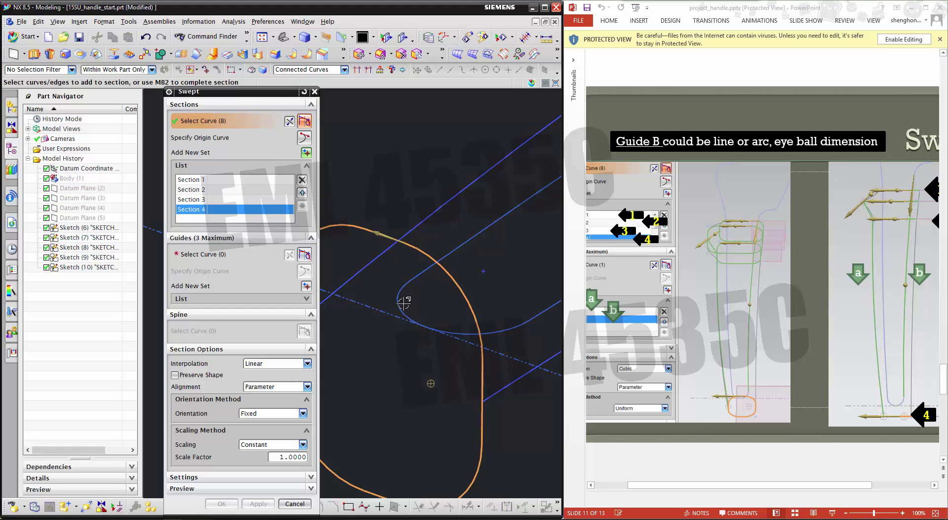
{"action": "left_click", "coordinate": [231, 256]}
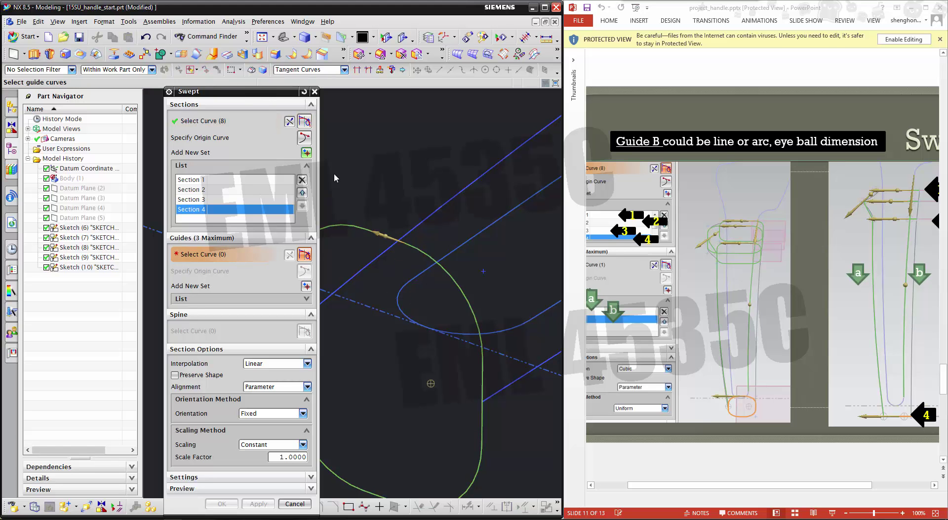
- Switch to Static Wireframe, pick the first guide chain, and orbit to check the handle preview
{"action": "left_click", "coordinate": [316, 38]}
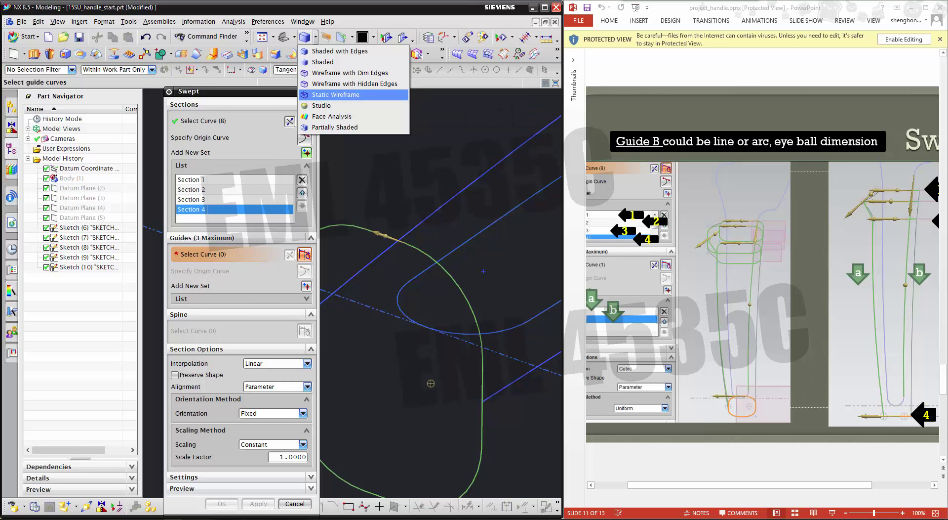
{"action": "left_click", "coordinate": [336, 94]}
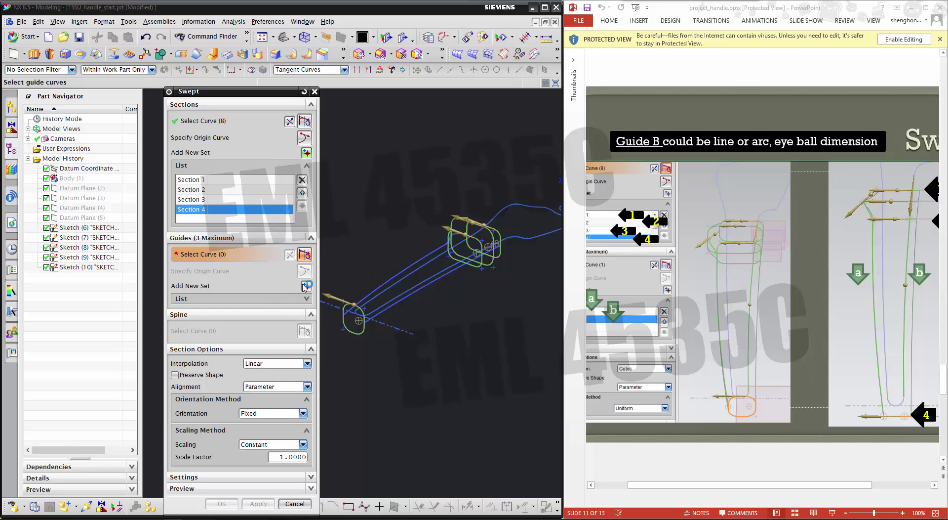
{"action": "scroll", "coordinate": [363, 298], "scroll_direction": "up", "scroll_amount": 1}
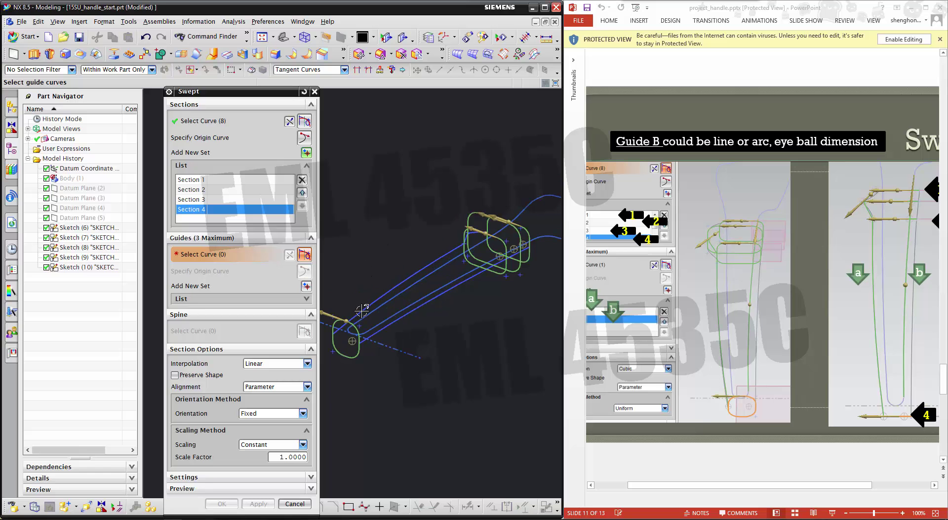
{"action": "left_click", "coordinate": [362, 310]}
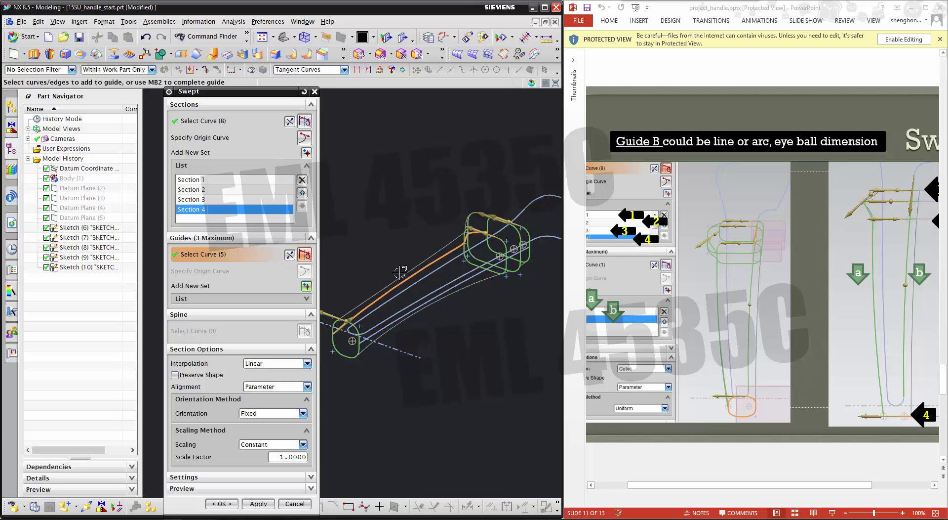
{"action": "middle_click_drag", "start_coordinate": [402, 275], "coordinate": [385, 257]}
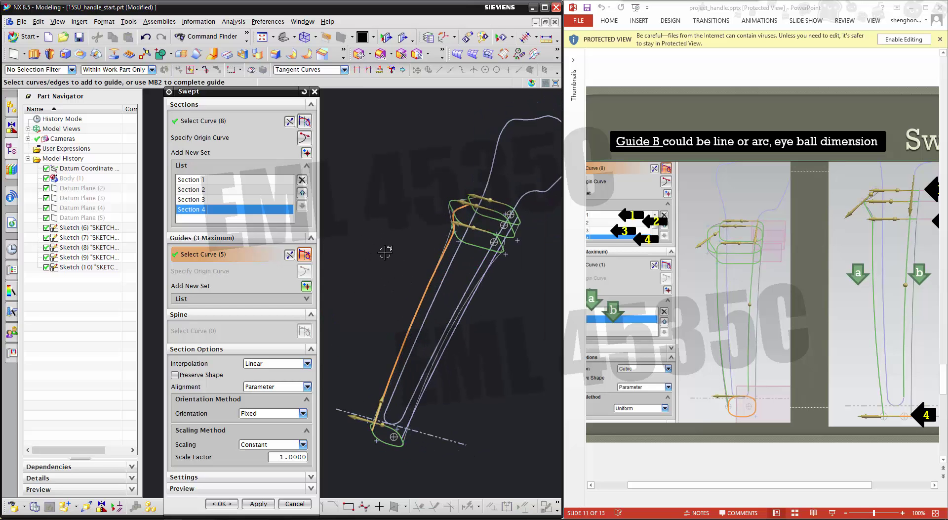
{"action": "right_click_drag", "start_coordinate": [385, 253], "coordinate": [385, 237]}
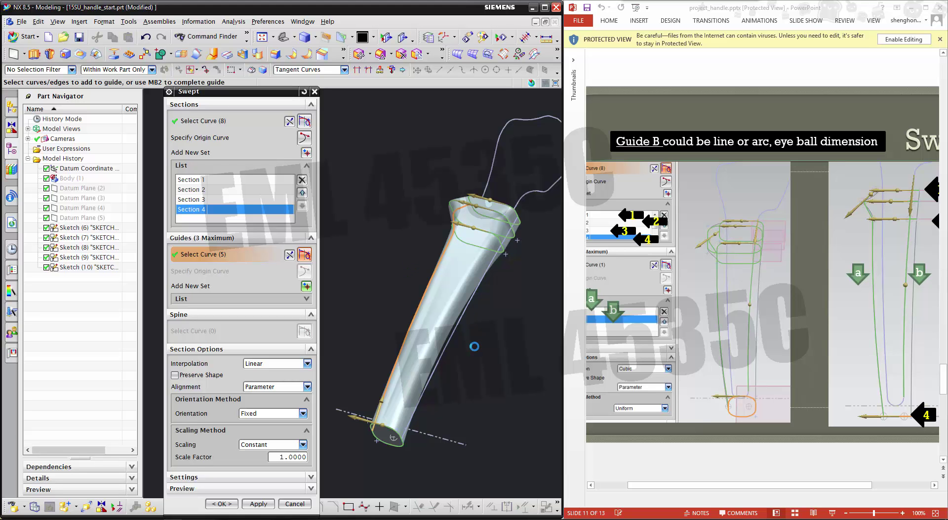
- Finish Guide 1 and add the tube edge as Guide 2 to complete the swept handle
{"action": "key", "text": "Return"}
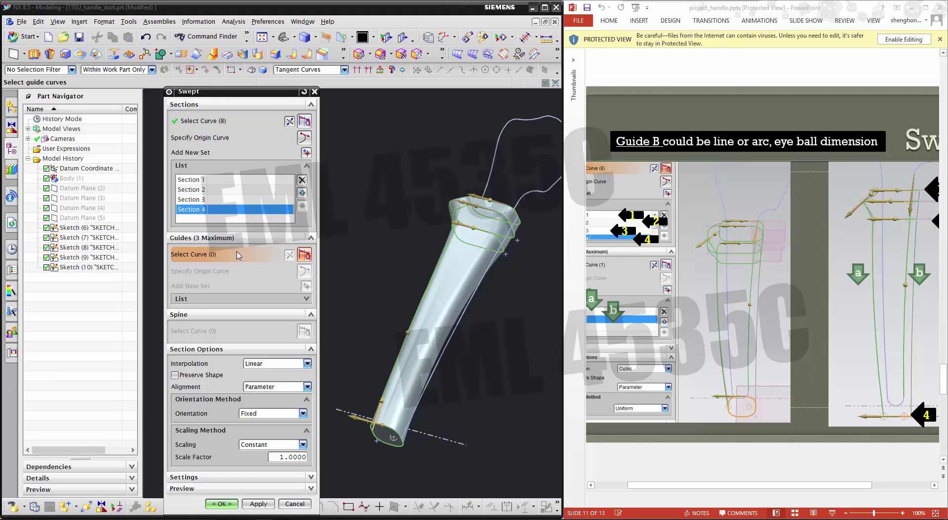
{"action": "left_click", "coordinate": [252, 300]}
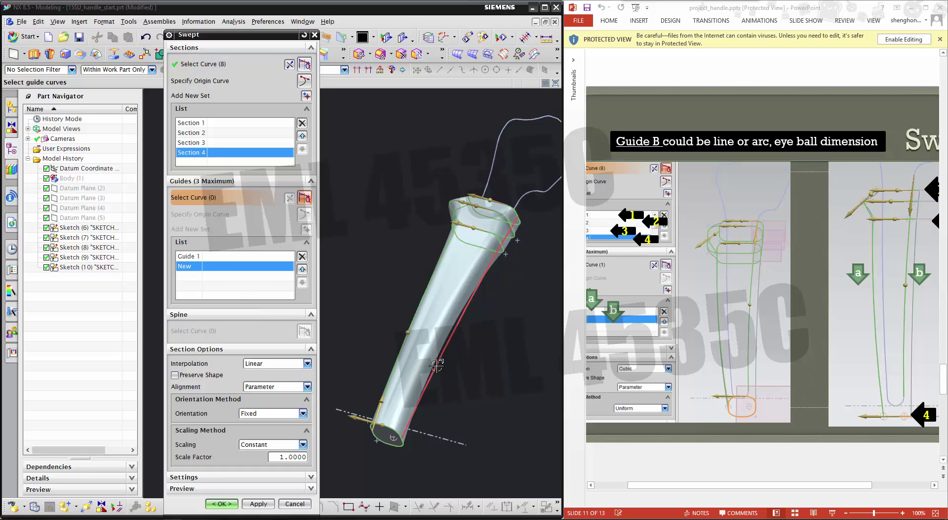
{"action": "left_click", "coordinate": [419, 410]}
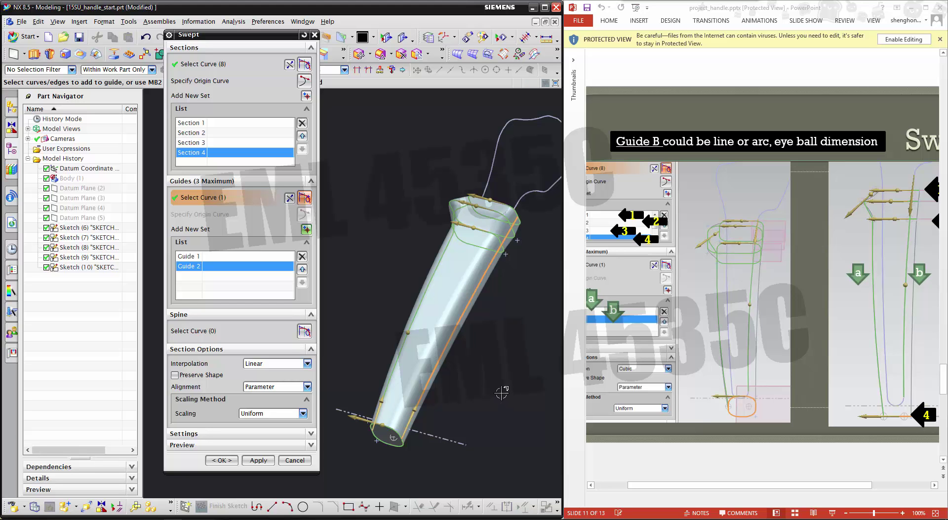
{"action": "middle_click", "coordinate": [502, 392]}
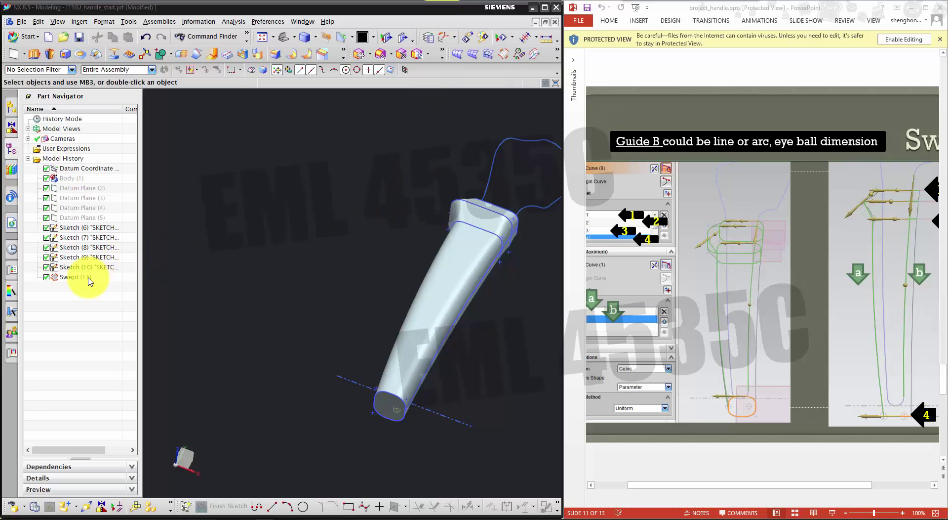
- Reopen the Swept (11) feature and orbit the handle to view its sections side-on
{"action": "left_click", "coordinate": [88, 277]}
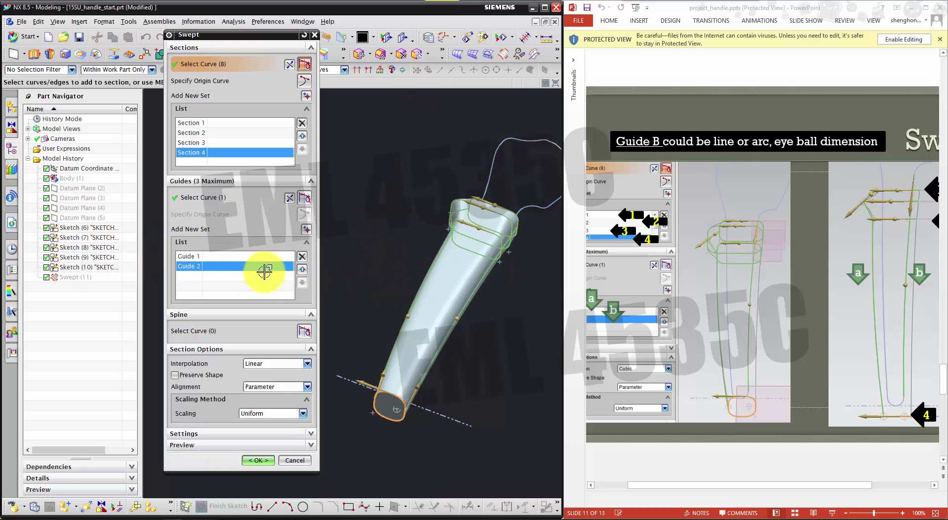
{"action": "middle_click", "coordinate": [348, 235]}
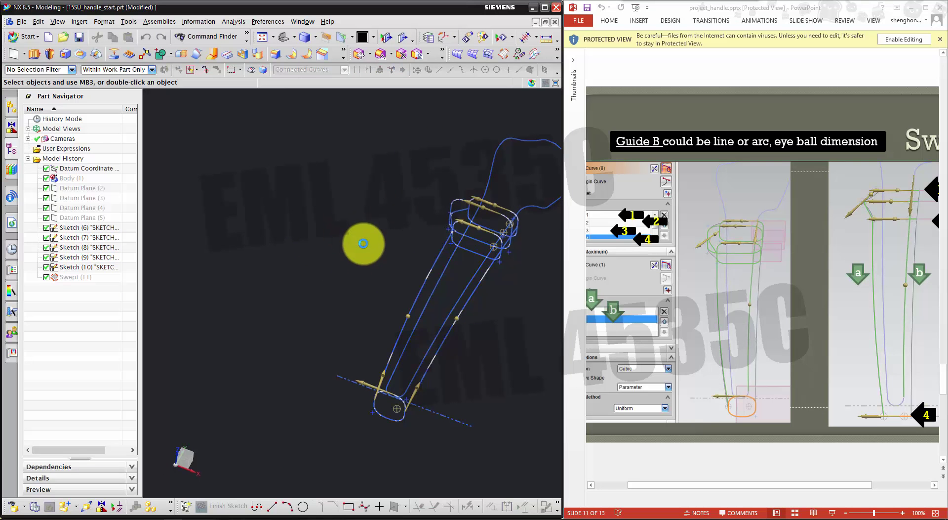
{"action": "double_click", "coordinate": [97, 277]}
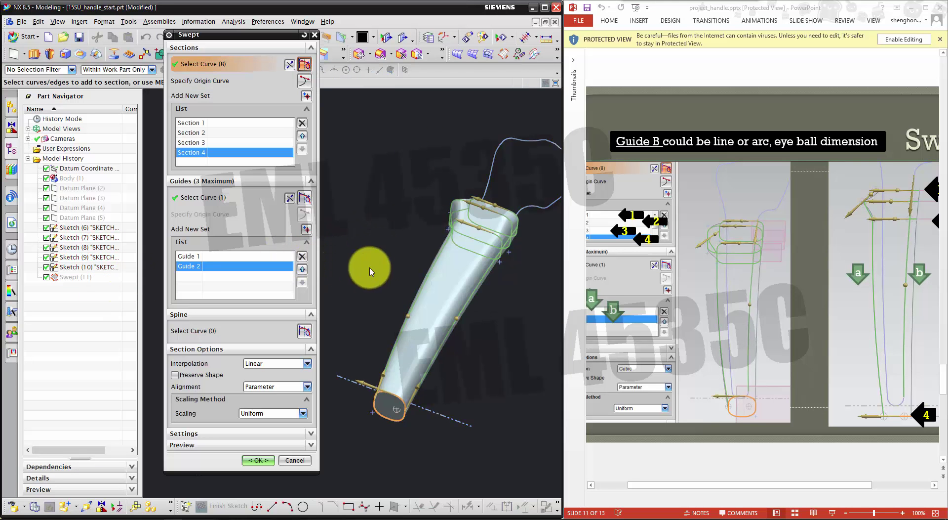
{"action": "middle_click_drag", "start_coordinate": [372, 215], "coordinate": [348, 201]}
{"action": "scroll", "coordinate": [341, 203], "scroll_direction": "up", "scroll_amount": 3}
{"action": "scroll", "coordinate": [539, 241], "scroll_direction": "up", "scroll_amount": 4}
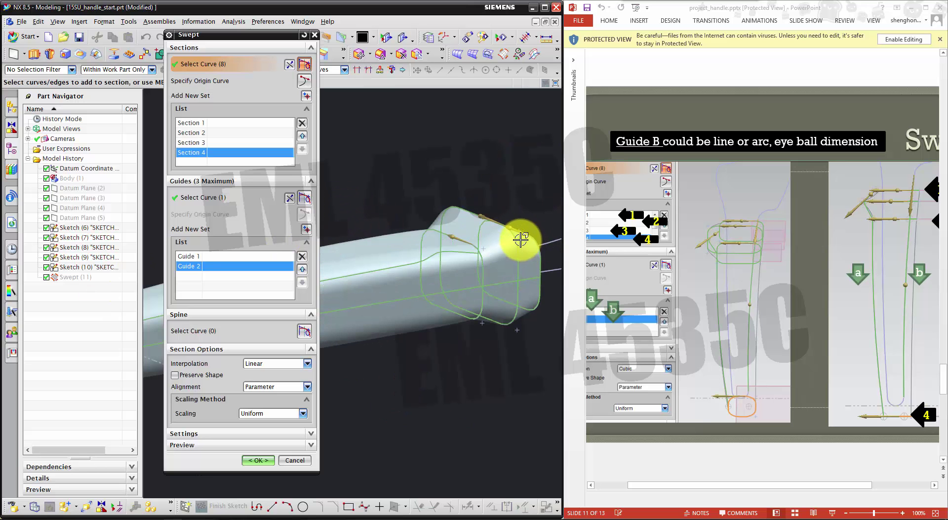
{"action": "middle_click_drag", "start_coordinate": [498, 209], "coordinate": [443, 180]}
{"action": "scroll", "coordinate": [341, 194], "scroll_direction": "down", "scroll_amount": 2}
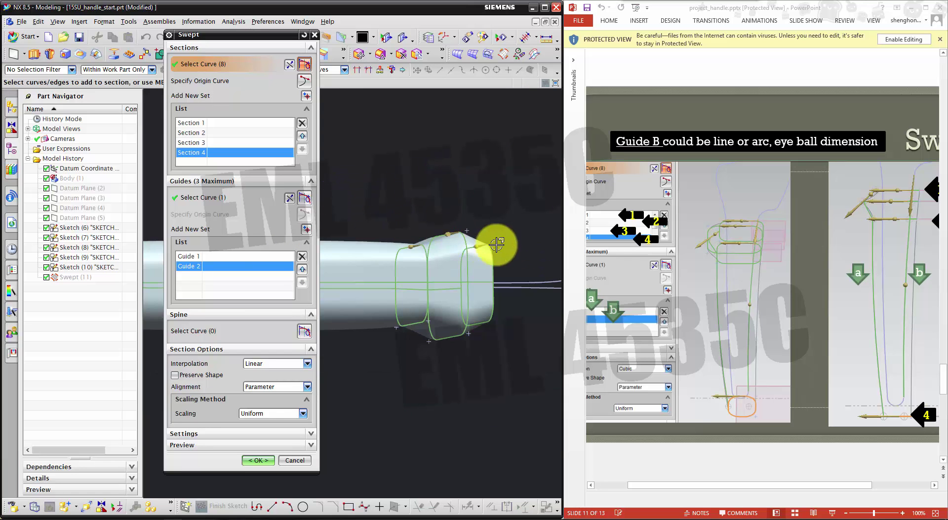
{"action": "scroll", "coordinate": [512, 241], "scroll_direction": "down", "scroll_amount": 1}
{"action": "middle_click_drag", "start_coordinate": [498, 223], "coordinate": [497, 228]}
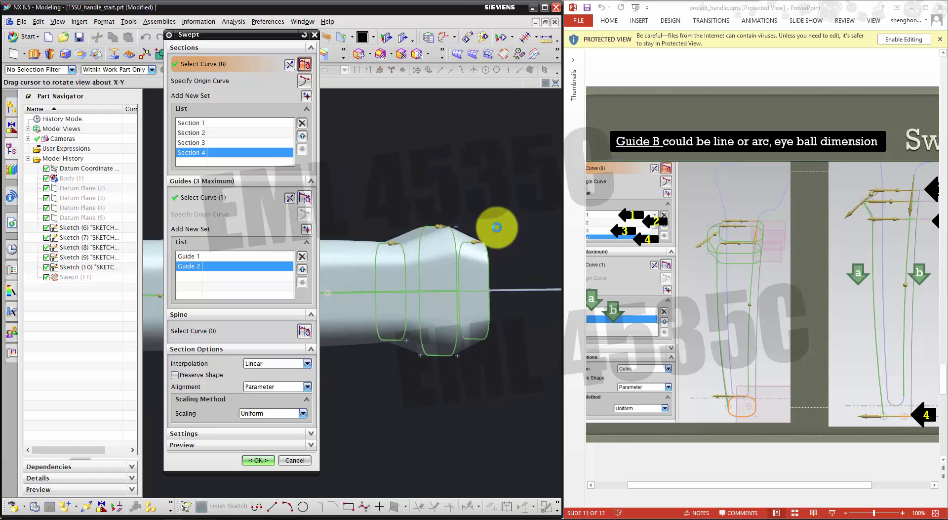
{"action": "middle_click_drag", "start_coordinate": [496, 228], "coordinate": [497, 228]}
- Change the section interpolation from Linear to Cubic and accept the edited sweep
{"action": "left_click", "coordinate": [270, 364]}
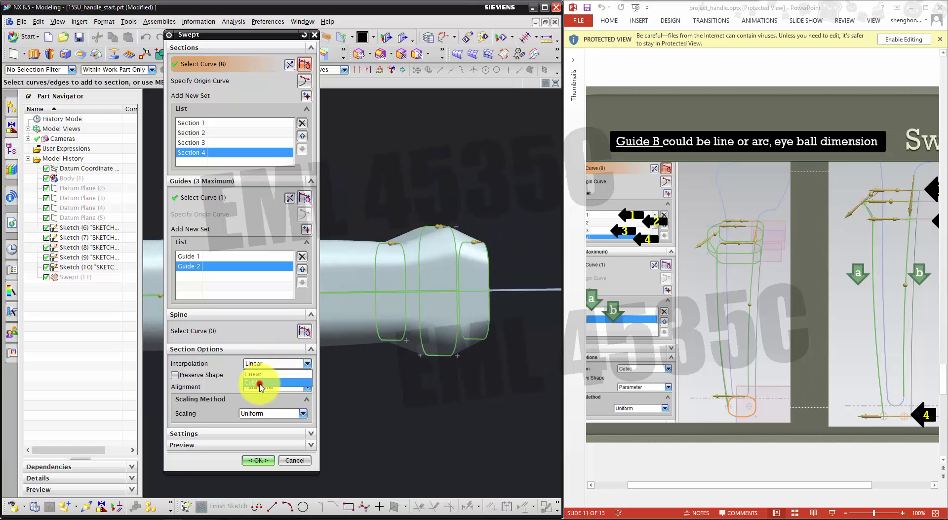
{"action": "left_click", "coordinate": [259, 383]}
{"action": "scroll", "coordinate": [519, 257], "scroll_direction": "down", "scroll_amount": 2}
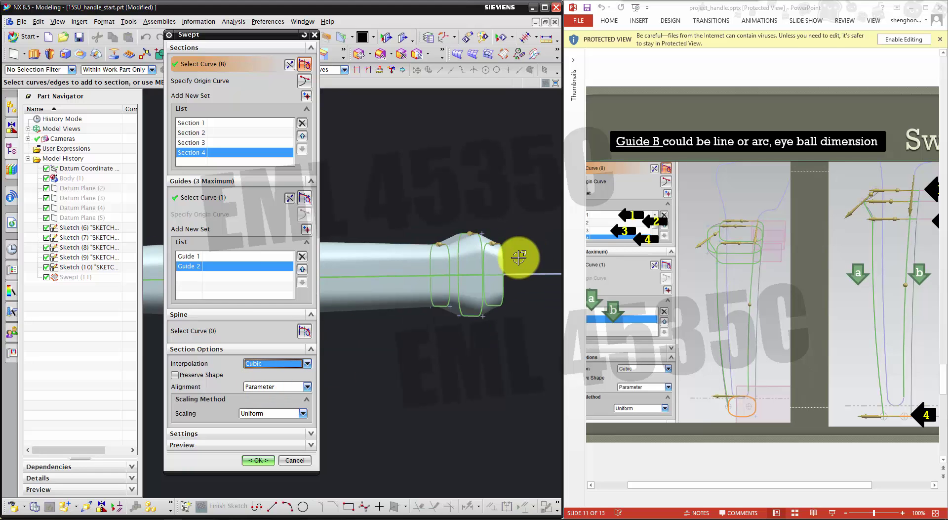
{"action": "scroll", "coordinate": [519, 257], "scroll_direction": "down", "scroll_amount": 2}
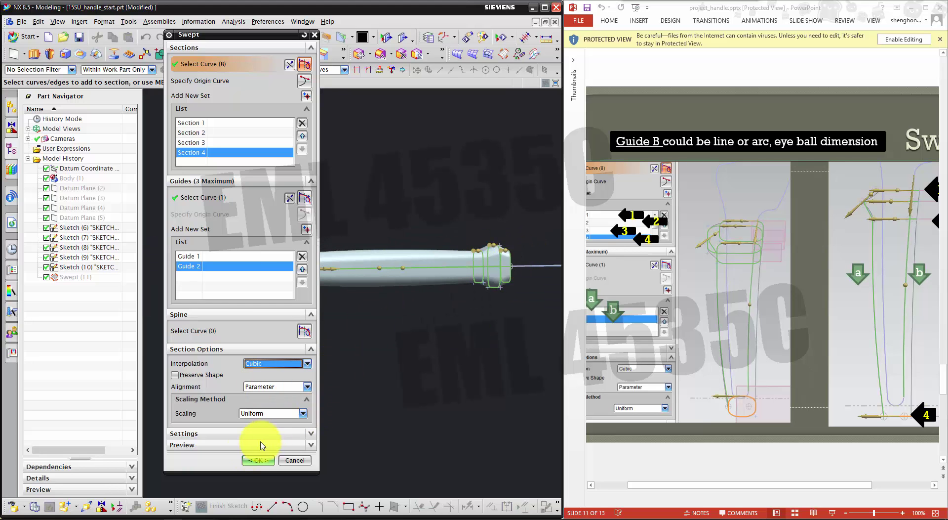
{"action": "left_click", "coordinate": [253, 460]}
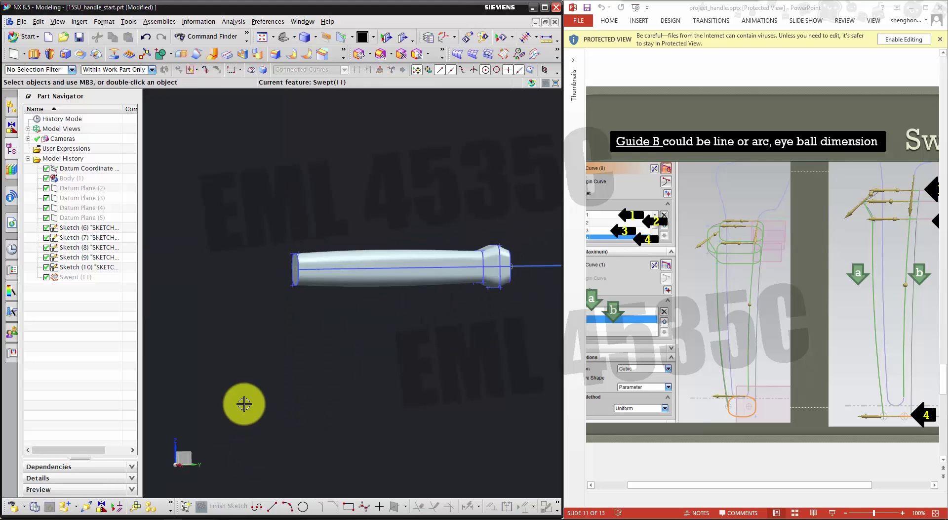
- Advance the reference slides to slide 13 (Unite) and orbit onto the handle's bottom end
{"action": "middle_click_drag", "start_coordinate": [244, 451], "coordinate": [307, 457]}
{"action": "scroll", "coordinate": [384, 373], "scroll_direction": "up", "scroll_amount": 5}
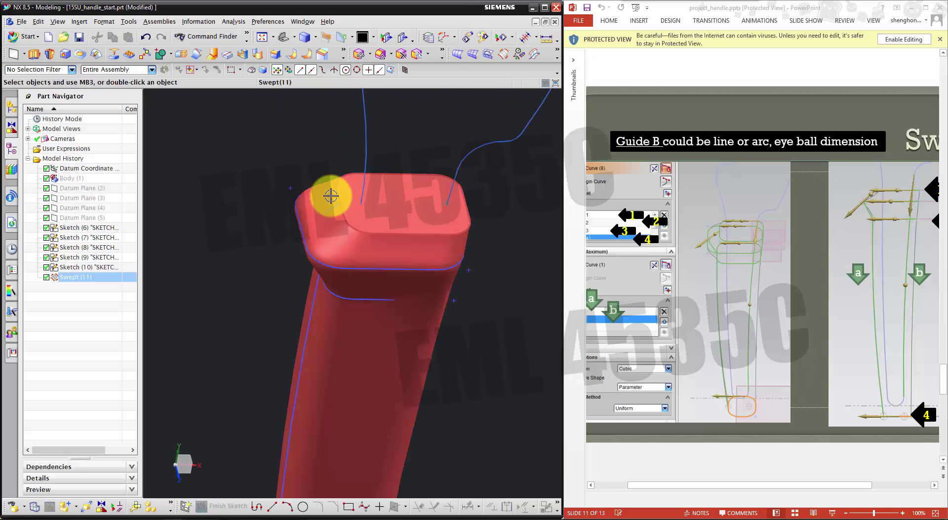
{"action": "scroll", "coordinate": [332, 195], "scroll_direction": "down", "scroll_amount": 4}
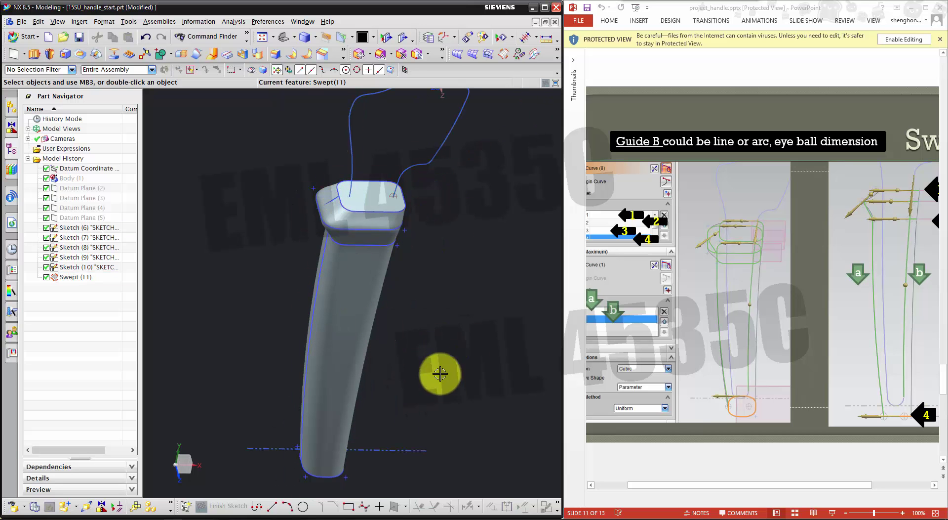
{"action": "left_click", "coordinate": [654, 434]}
{"action": "scroll", "coordinate": [662, 420], "scroll_direction": "down", "scroll_amount": 1}
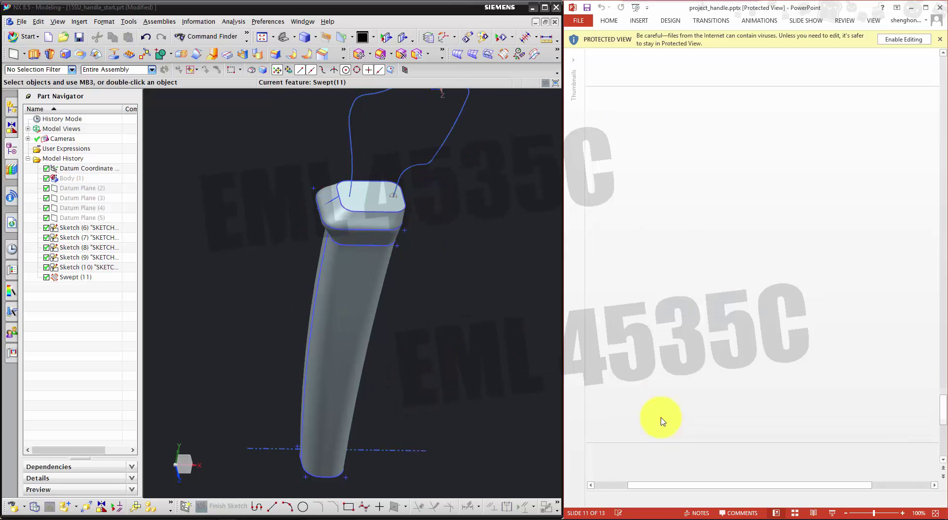
{"action": "scroll", "coordinate": [662, 420], "scroll_direction": "down", "scroll_amount": 1}
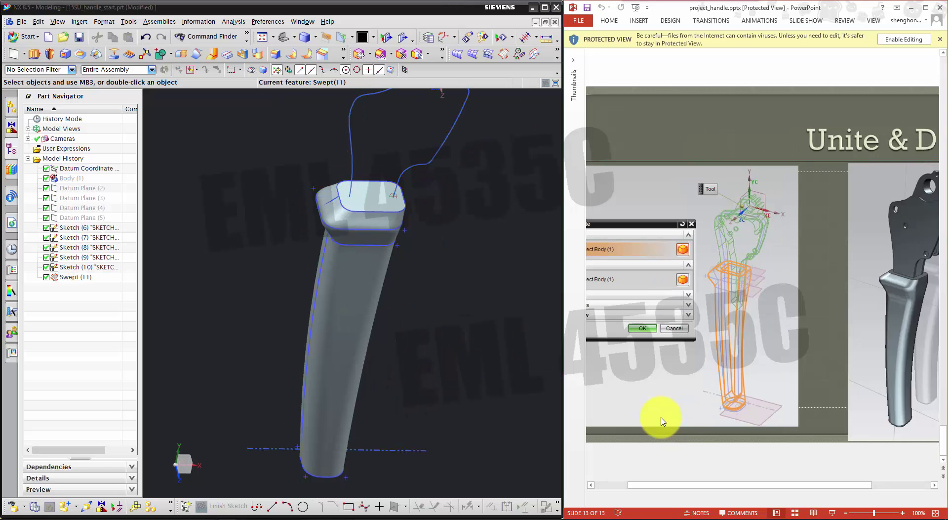
{"action": "scroll", "coordinate": [662, 420], "scroll_direction": "up", "scroll_amount": 1}
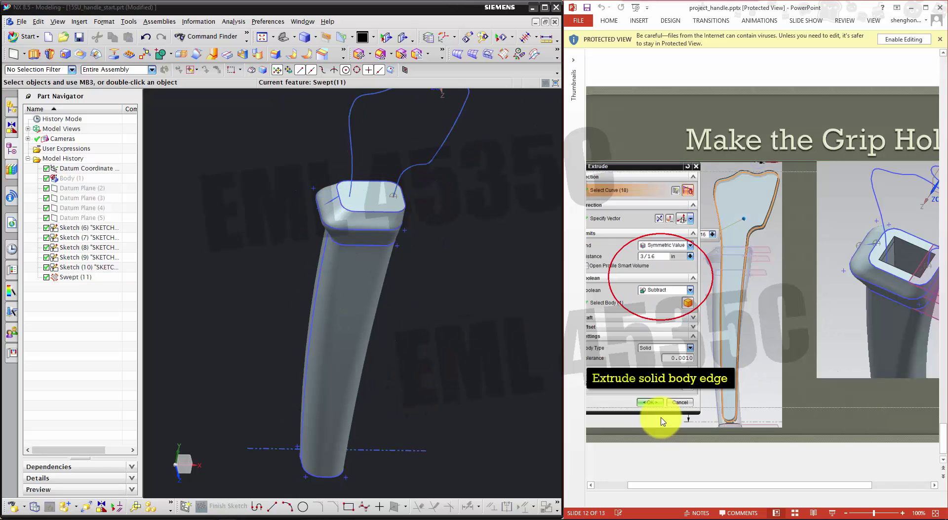
{"action": "scroll", "coordinate": [663, 420], "scroll_direction": "down", "scroll_amount": 1}
{"action": "middle_click_drag", "start_coordinate": [461, 373], "coordinate": [426, 316]}
{"action": "scroll", "coordinate": [405, 350], "scroll_direction": "up", "scroll_amount": 2}
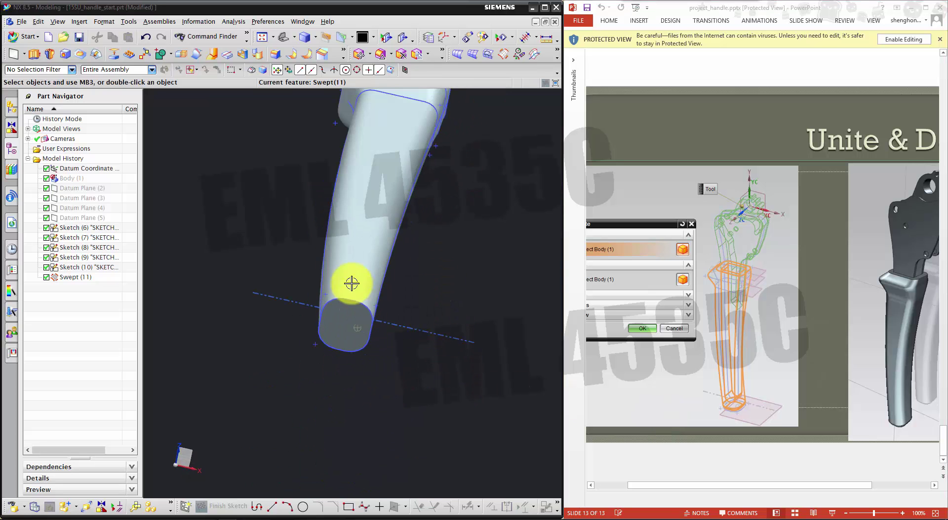
- Round the handle's bottom end edge with a 0.06 in edge blend
{"action": "left_click", "coordinate": [276, 55]}
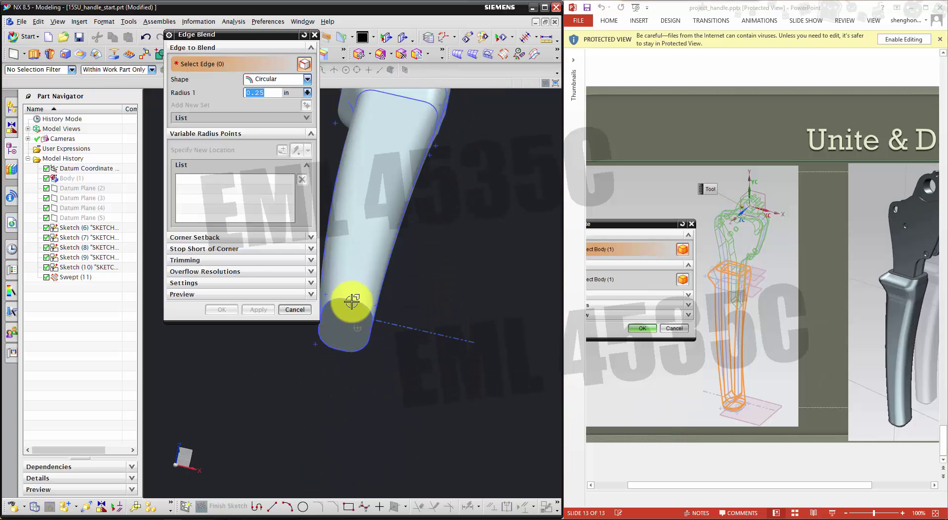
{"action": "left_click", "coordinate": [354, 301]}
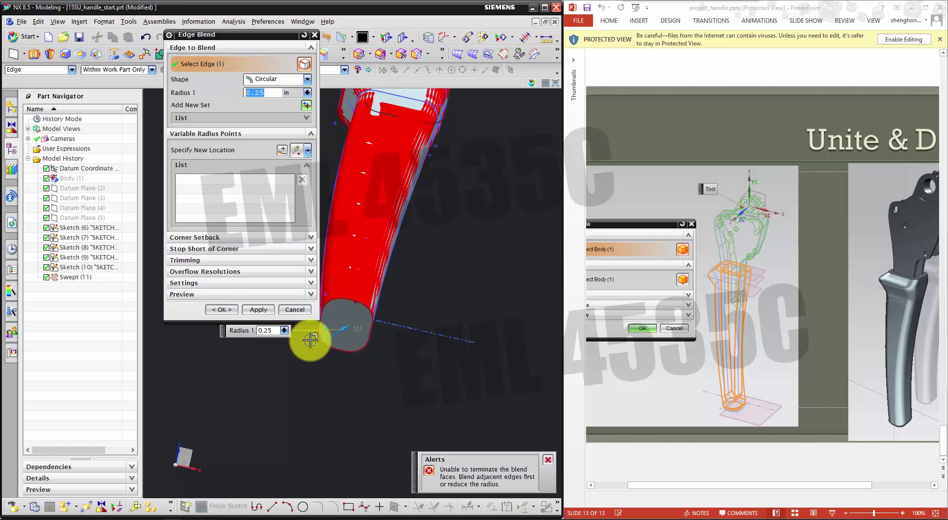
{"action": "scroll", "coordinate": [310, 340], "scroll_direction": "up", "scroll_amount": 2}
{"action": "left_click_drag", "start_coordinate": [363, 322], "coordinate": [338, 333]}
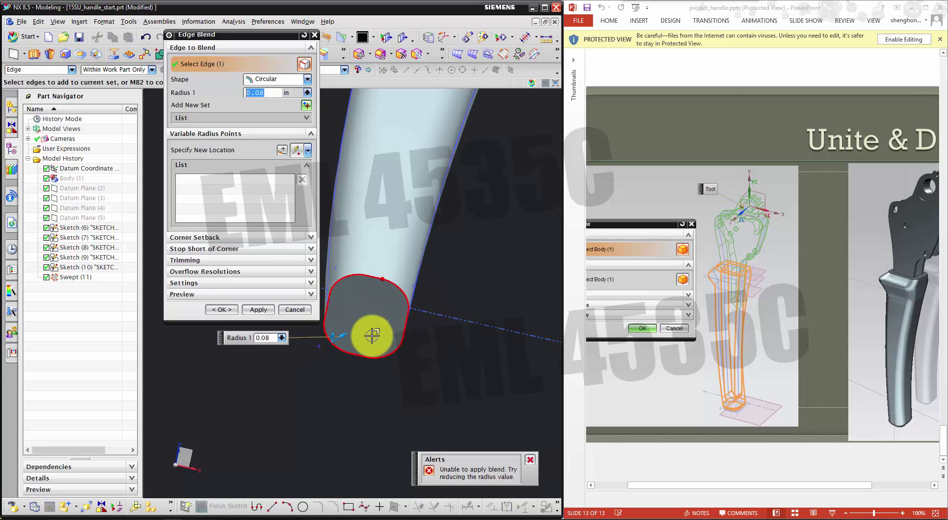
{"action": "scroll", "coordinate": [328, 337], "scroll_direction": "down", "scroll_amount": 3}
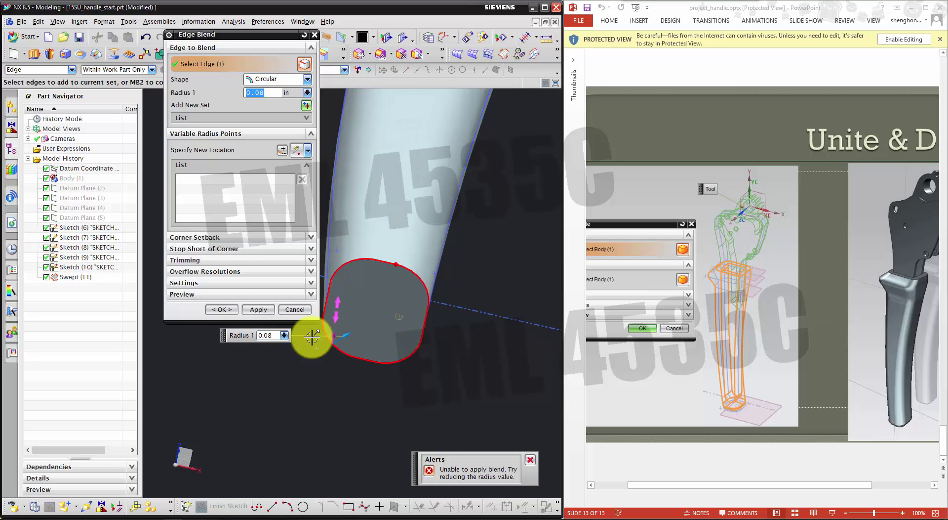
{"action": "left_click_drag", "start_coordinate": [331, 335], "coordinate": [360, 338]}
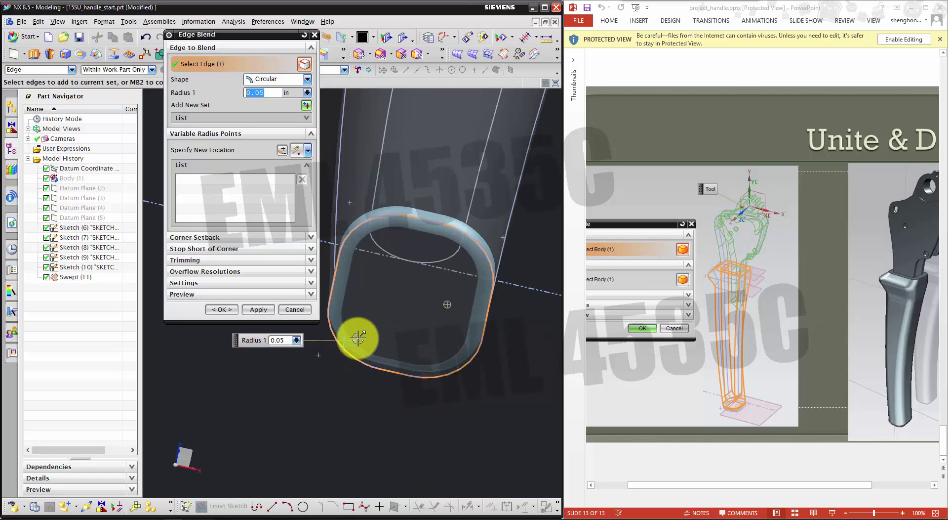
{"action": "mouse_move", "coordinate": [360, 338]}
{"action": "left_mouse_down"}
{"action": "mouse_move", "coordinate": [290, 334]}
{"action": "mouse_move", "coordinate": [303, 362]}
{"action": "left_mouse_up"}
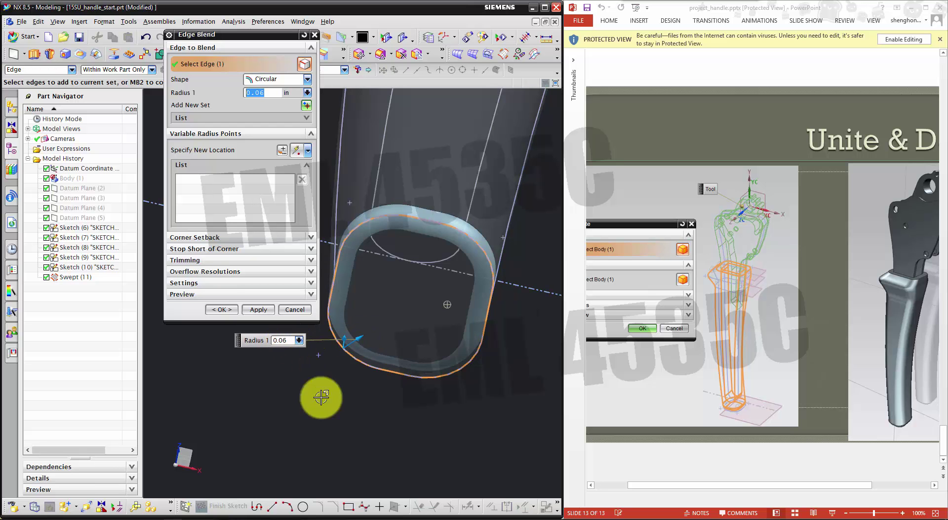
{"action": "scroll", "coordinate": [349, 449], "scroll_direction": "down", "scroll_amount": 5}
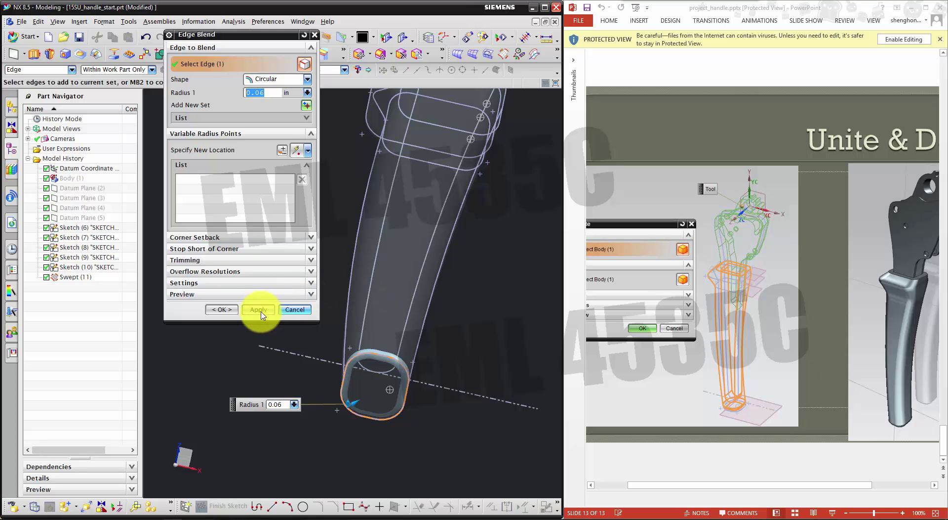
{"action": "left_click", "coordinate": [224, 310]}
{"action": "middle_click_drag", "start_coordinate": [286, 364], "coordinate": [287, 413]}
{"action": "mouse_move", "coordinate": [451, 290]}
{"action": "middle_mouse_down"}
{"action": "mouse_move", "coordinate": [434, 398]}
{"action": "mouse_move", "coordinate": [406, 211]}
{"action": "middle_mouse_up"}
{"action": "scroll", "coordinate": [400, 197], "scroll_direction": "up", "scroll_amount": 5}
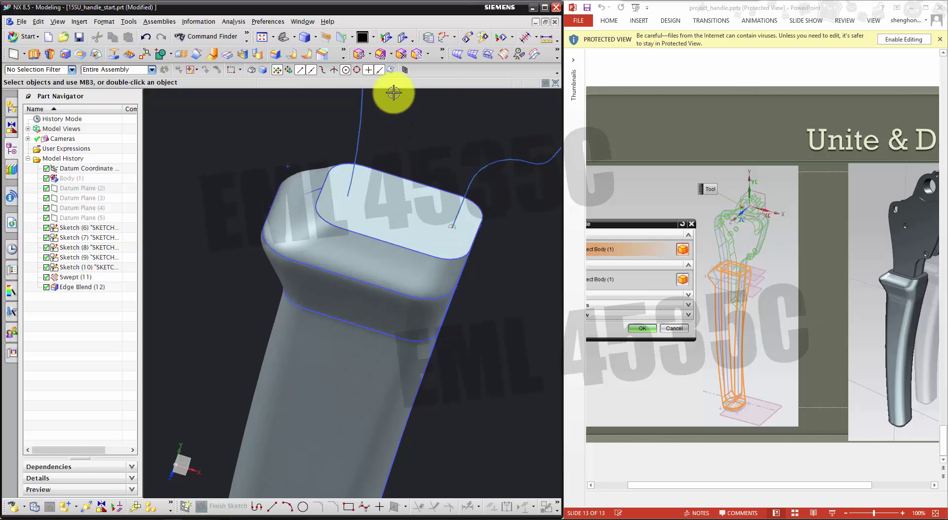
- Blend the full edge loop at the handle's top end with a 0.08 in radius
{"action": "left_click", "coordinate": [275, 53]}
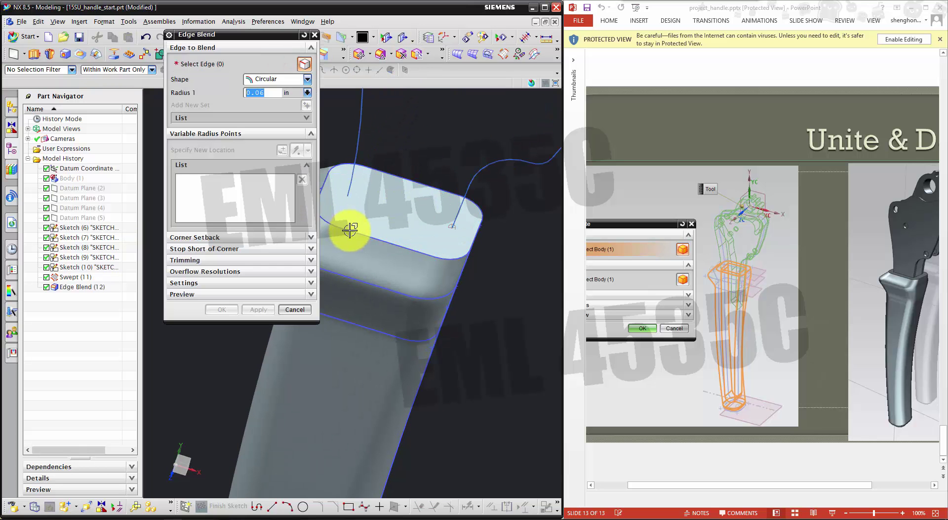
{"action": "left_click", "coordinate": [378, 235]}
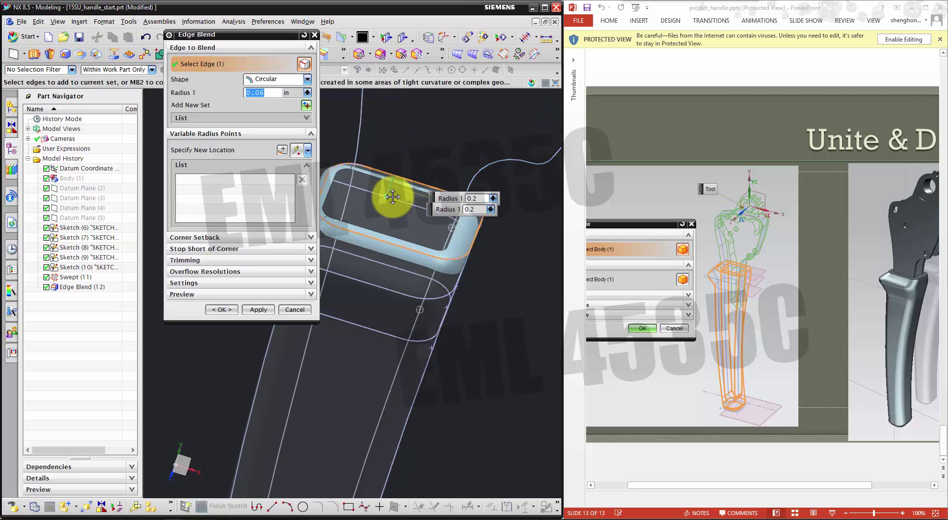
{"action": "left_click", "coordinate": [393, 197]}
{"action": "type", "text": "0.15"}
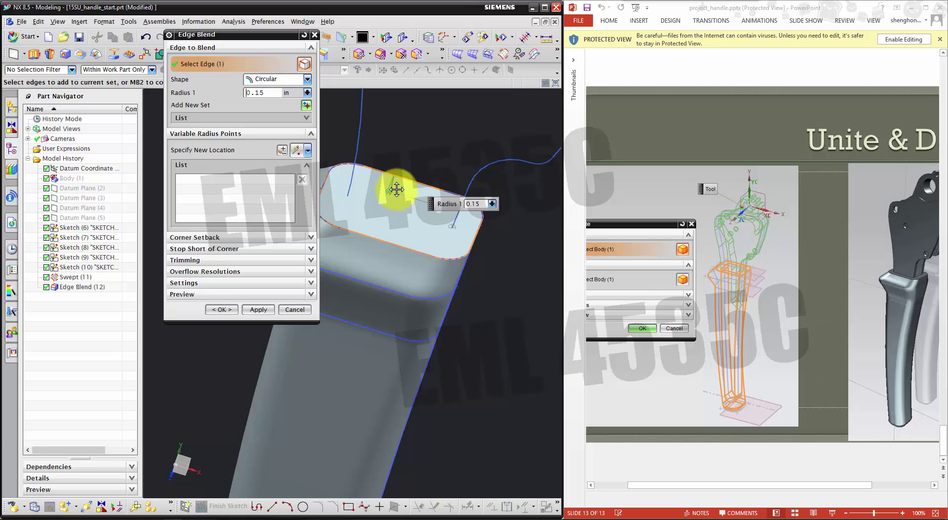
{"action": "key", "text": "Return"}
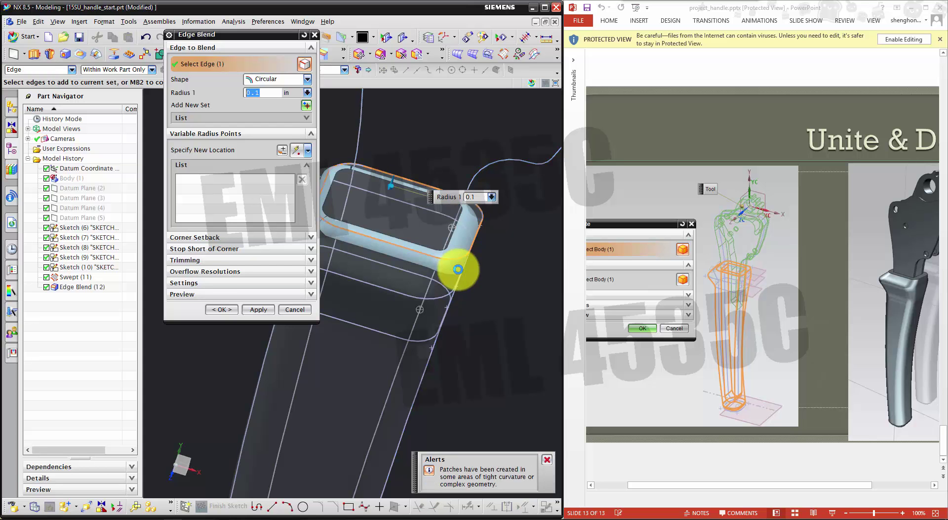
{"action": "scroll", "coordinate": [396, 183], "scroll_direction": "down", "scroll_amount": 3}
{"action": "type", "text": "0.08"}
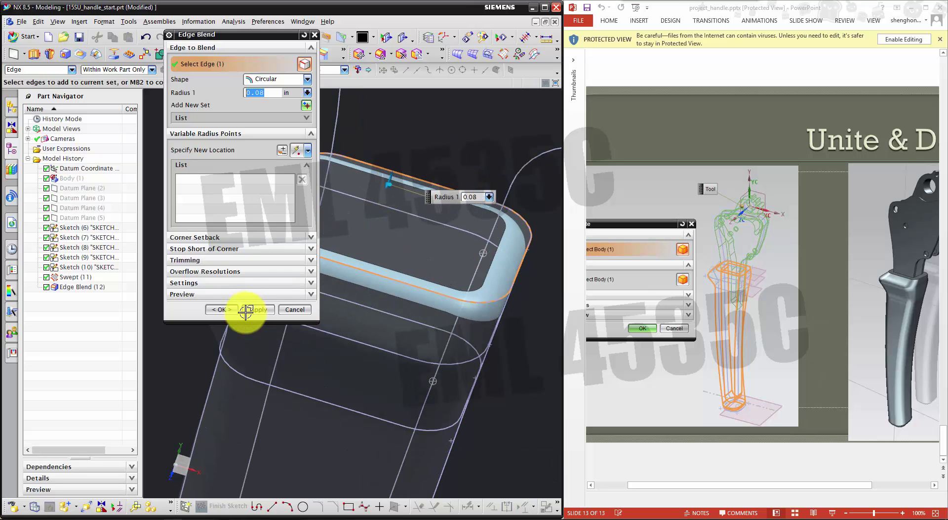
{"action": "left_click", "coordinate": [225, 309]}
{"action": "scroll", "coordinate": [417, 267], "scroll_direction": "up", "scroll_amount": 5}
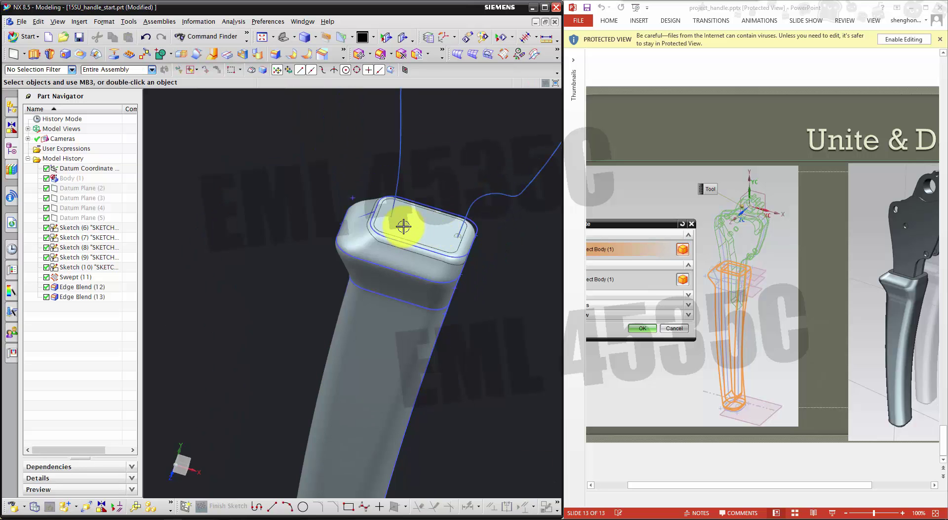
- Switch the display to Static Wireframe and orbit so the grip profile curve is visible
{"action": "scroll", "coordinate": [404, 226], "scroll_direction": "up", "scroll_amount": 2}
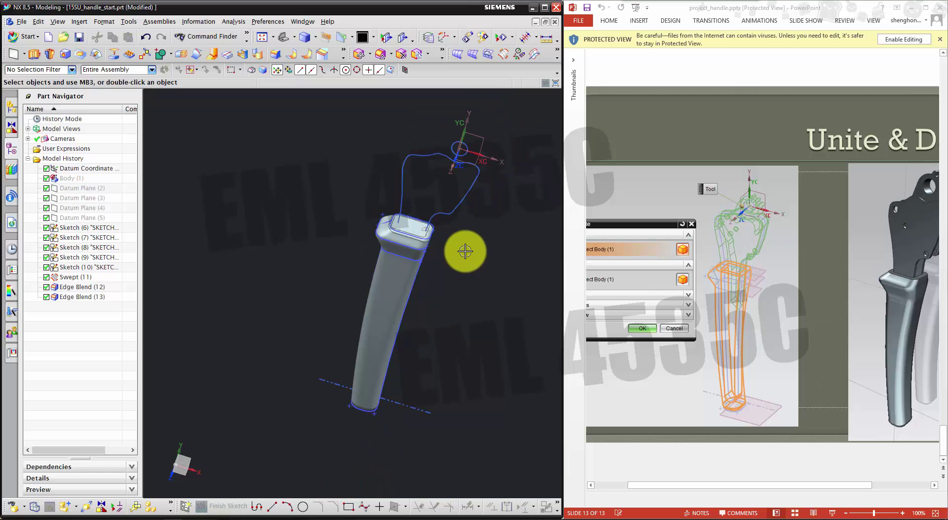
{"action": "scroll", "coordinate": [464, 250], "scroll_direction": "down", "scroll_amount": 1}
{"action": "scroll", "coordinate": [465, 251], "scroll_direction": "down", "scroll_amount": 2}
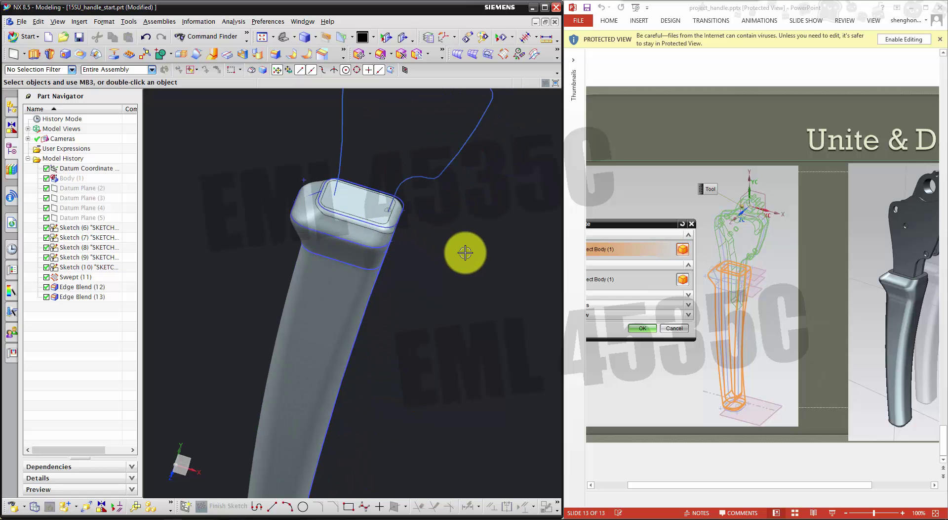
{"action": "scroll", "coordinate": [436, 310], "scroll_direction": "up", "scroll_amount": 2}
{"action": "middle_click_drag", "start_coordinate": [461, 326], "coordinate": [441, 324]}
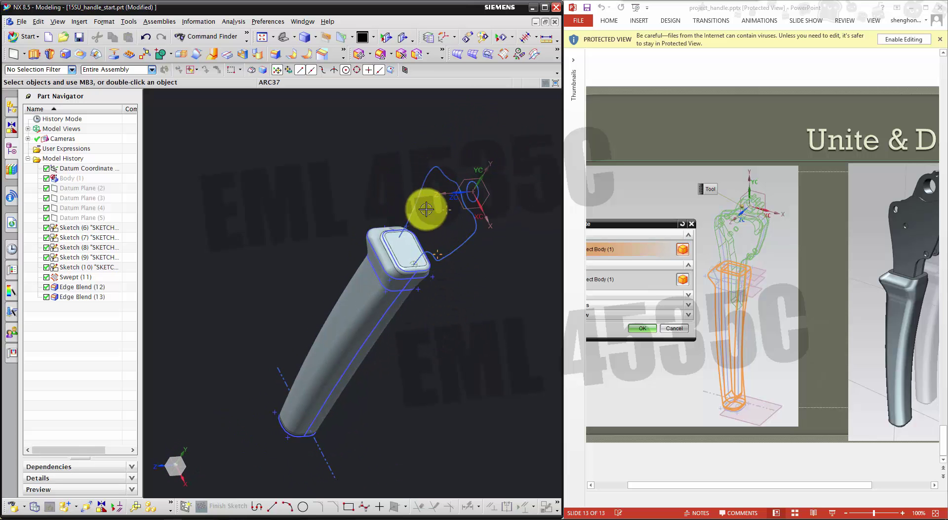
{"action": "right_click", "coordinate": [263, 260]}
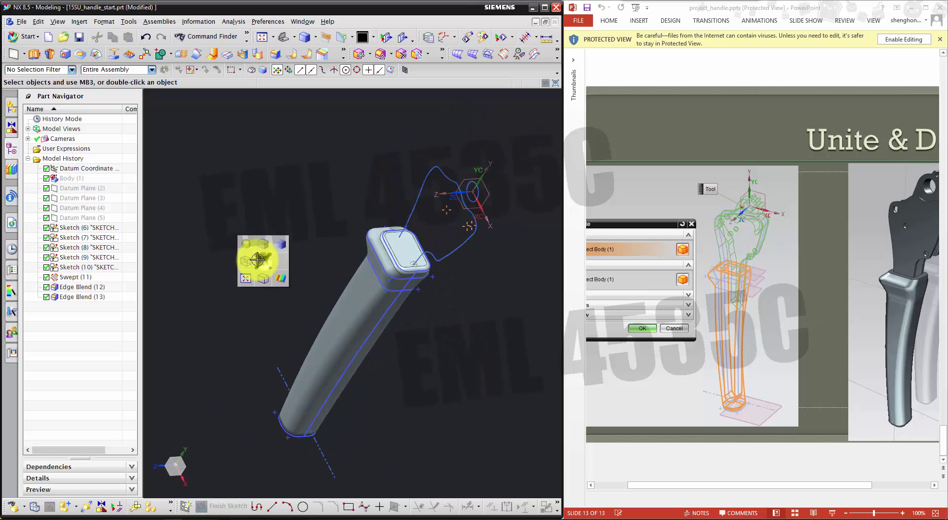
{"action": "left_click", "coordinate": [245, 260]}
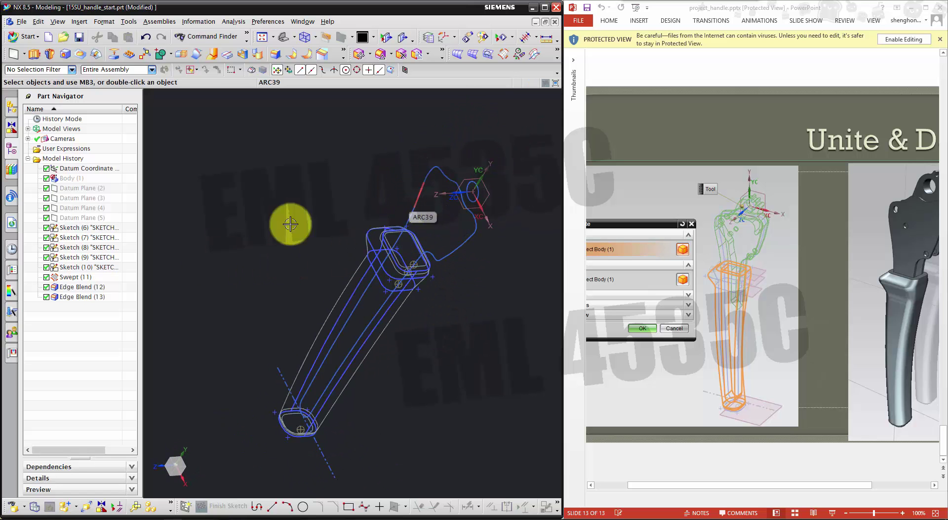
{"action": "middle_click_drag", "start_coordinate": [263, 297], "coordinate": [307, 282]}
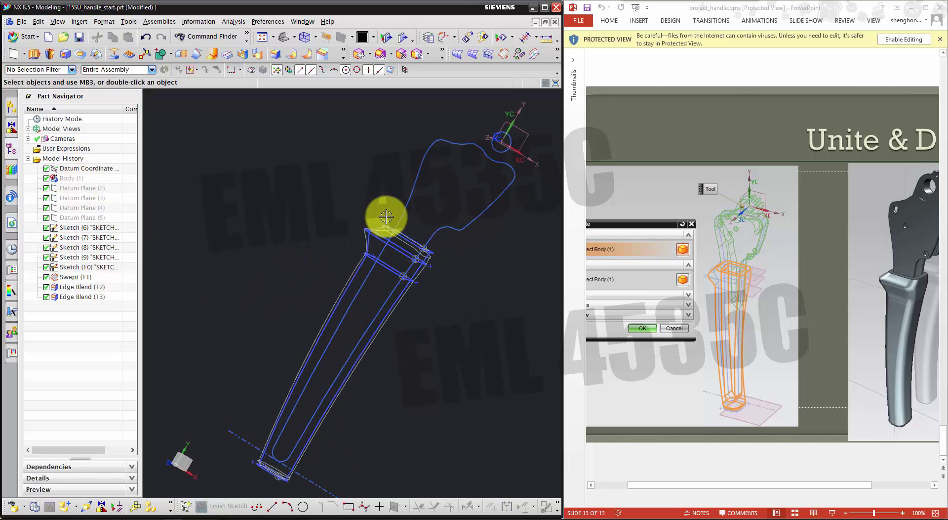
- Start an Extrude and select the grip profile as a Connected Curves chain
{"action": "left_click", "coordinate": [34, 54]}
{"action": "left_click_drag", "start_coordinate": [235, 34], "coordinate": [127, 66]}
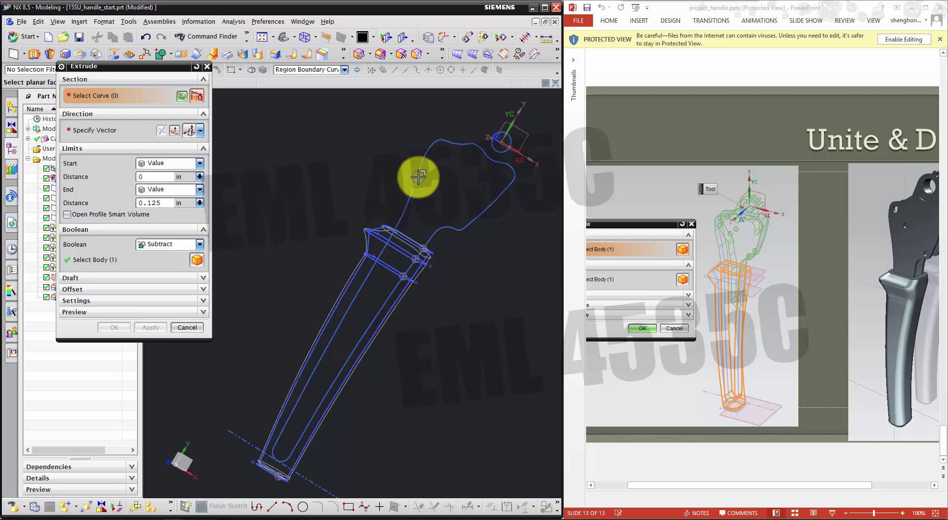
{"action": "left_click", "coordinate": [311, 70]}
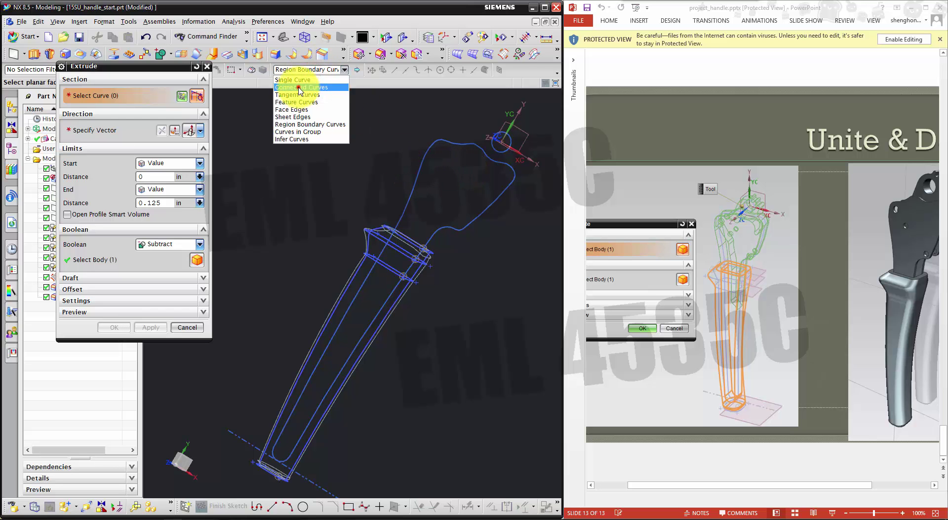
{"action": "left_click", "coordinate": [300, 88]}
{"action": "left_click", "coordinate": [426, 154]}
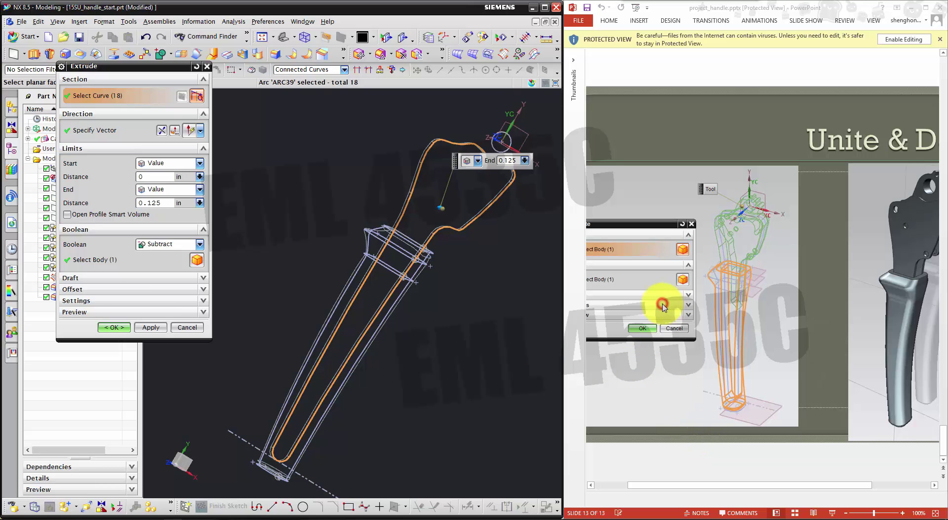
{"action": "scroll", "coordinate": [657, 240], "scroll_direction": "up", "scroll_amount": 1}
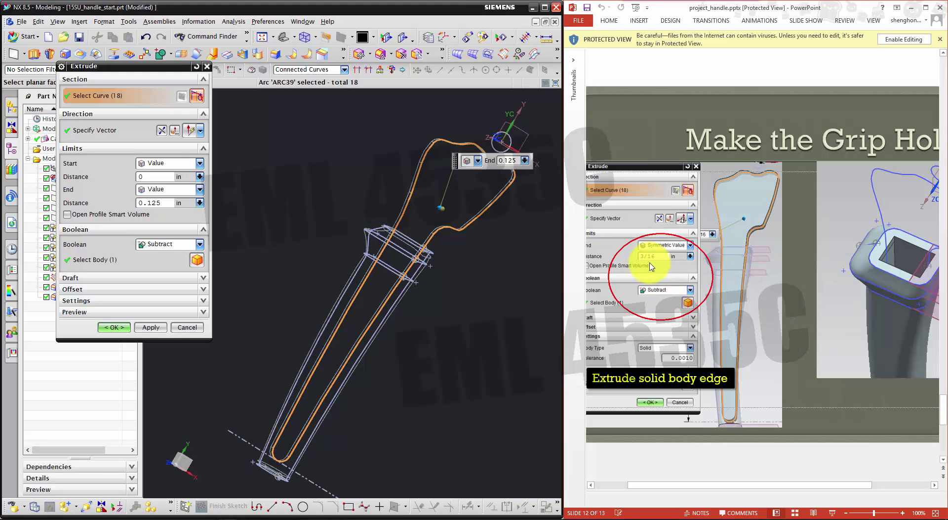
- Extrude the profile symmetrically 3/16 in and subtract it from the handle body
{"action": "left_click", "coordinate": [165, 163]}
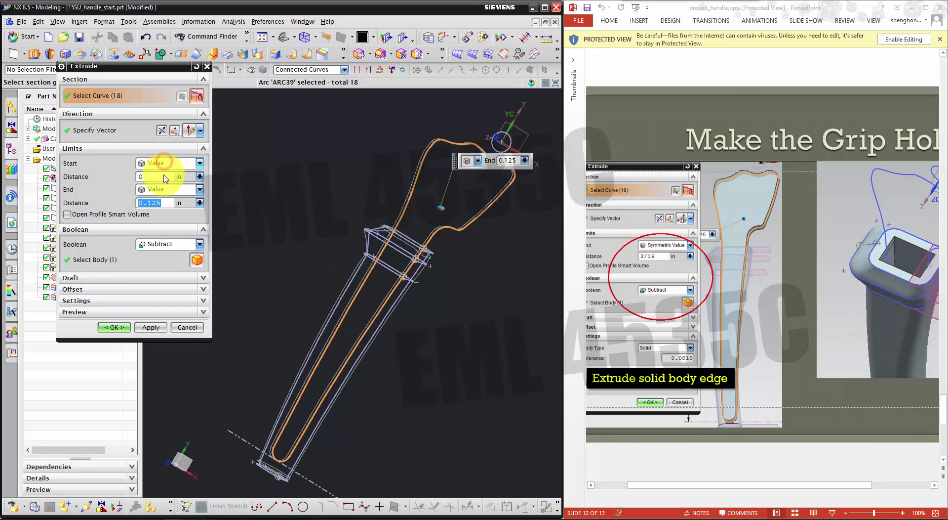
{"action": "left_click", "coordinate": [165, 180]}
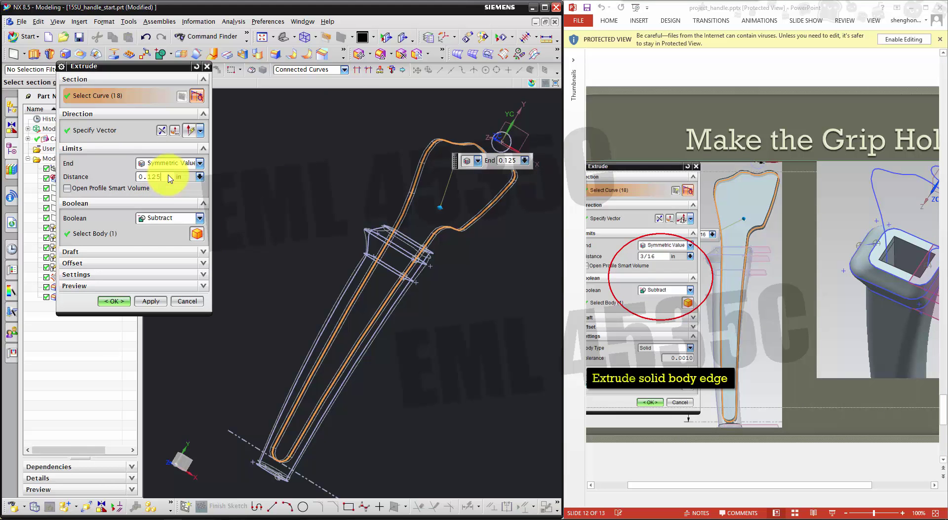
{"action": "left_click_drag", "start_coordinate": [169, 175], "coordinate": [139, 176]}
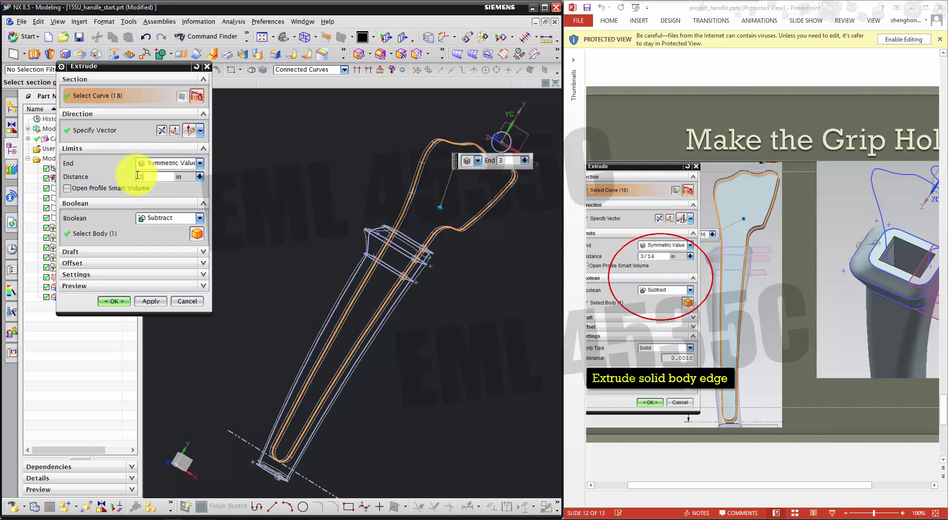
{"action": "key", "text": "Return"}
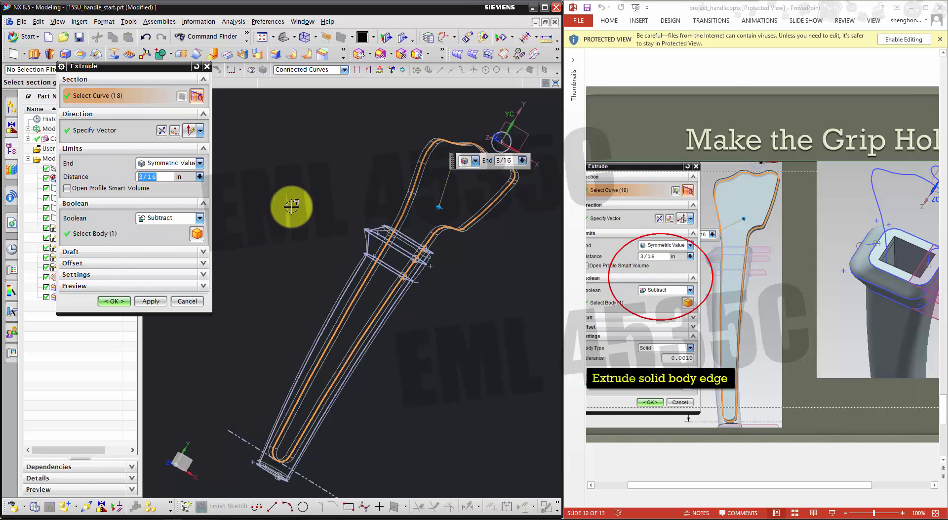
{"action": "scroll", "coordinate": [260, 239], "scroll_direction": "up", "scroll_amount": 3}
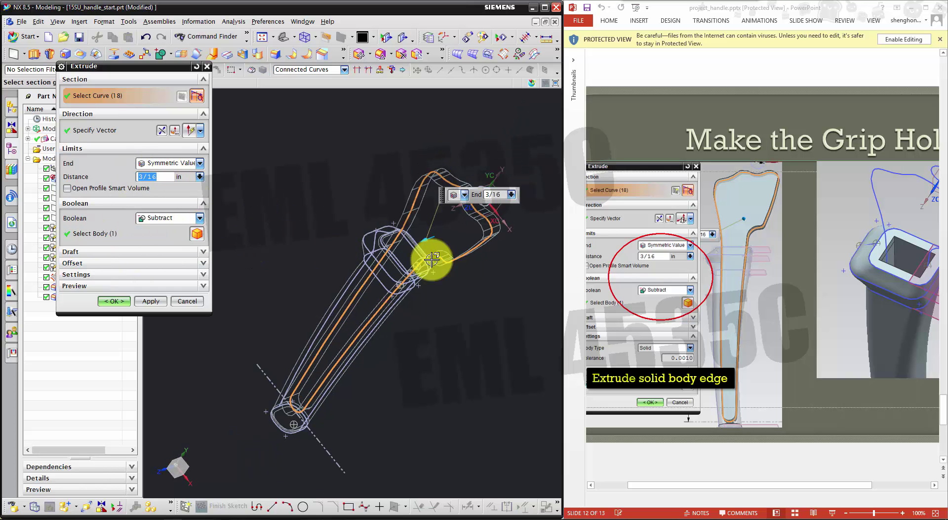
{"action": "scroll", "coordinate": [428, 258], "scroll_direction": "up", "scroll_amount": 2}
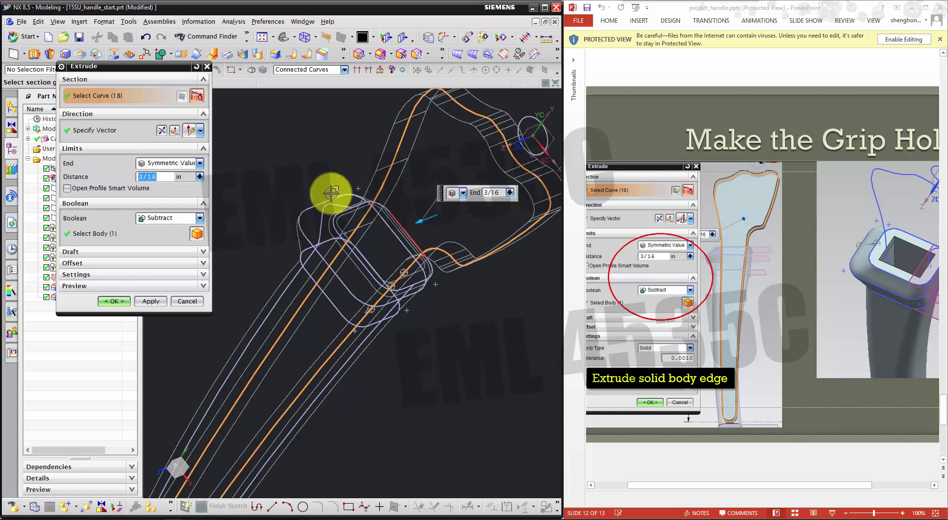
{"action": "left_click", "coordinate": [119, 300]}
- Show the hidden Body (1) from the Part Navigator and orbit around the whole handle
{"action": "mouse_move", "coordinate": [256, 201]}
{"action": "middle_mouse_down"}
{"action": "mouse_move", "coordinate": [224, 227]}
{"action": "mouse_move", "coordinate": [229, 214]}
{"action": "mouse_move", "coordinate": [224, 231]}
{"action": "mouse_move", "coordinate": [228, 212]}
{"action": "mouse_move", "coordinate": [345, 195]}
{"action": "mouse_move", "coordinate": [265, 214]}
{"action": "middle_mouse_up"}
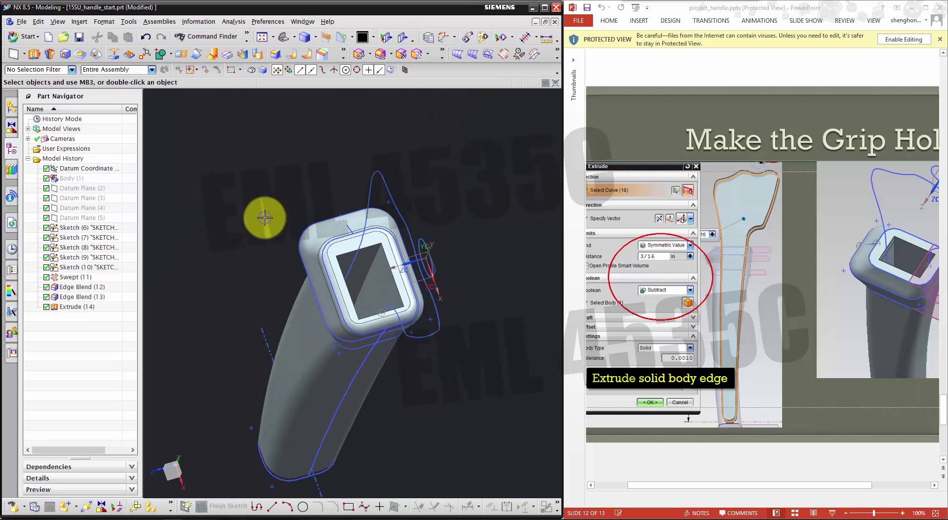
{"action": "right_click", "coordinate": [79, 178]}
{"action": "left_click", "coordinate": [97, 186]}
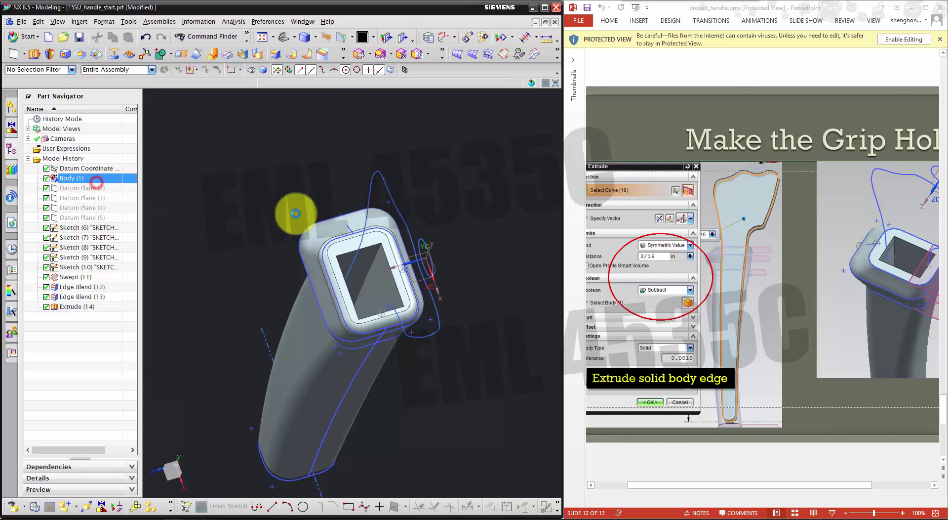
{"action": "scroll", "coordinate": [233, 225], "scroll_direction": "up", "scroll_amount": 3}
{"action": "scroll", "coordinate": [450, 307], "scroll_direction": "down", "scroll_amount": 3}
{"action": "mouse_move", "coordinate": [451, 306]}
{"action": "middle_mouse_down"}
{"action": "mouse_move", "coordinate": [487, 278]}
{"action": "mouse_move", "coordinate": [339, 322]}
{"action": "mouse_move", "coordinate": [428, 280]}
{"action": "mouse_move", "coordinate": [402, 233]}
{"action": "mouse_move", "coordinate": [434, 255]}
{"action": "mouse_move", "coordinate": [431, 287]}
{"action": "mouse_move", "coordinate": [378, 312]}
{"action": "mouse_move", "coordinate": [446, 307]}
{"action": "mouse_move", "coordinate": [436, 307]}
{"action": "middle_mouse_up"}
{"action": "scroll", "coordinate": [435, 307], "scroll_direction": "up", "scroll_amount": 2}
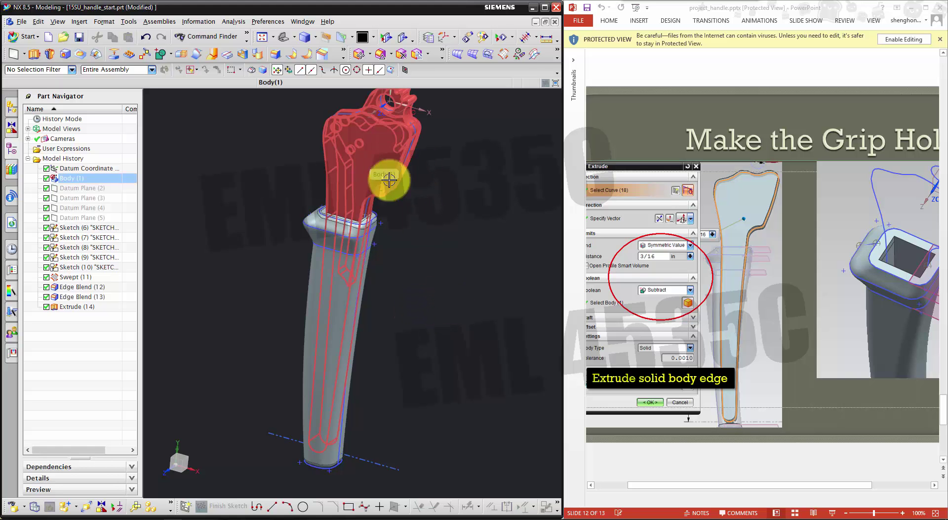
{"action": "scroll", "coordinate": [393, 166], "scroll_direction": "up", "scroll_amount": 2}
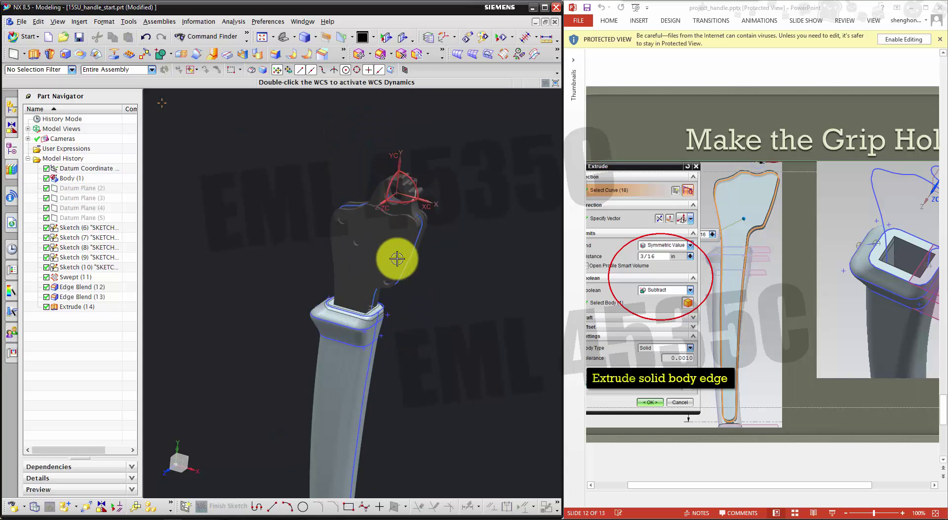